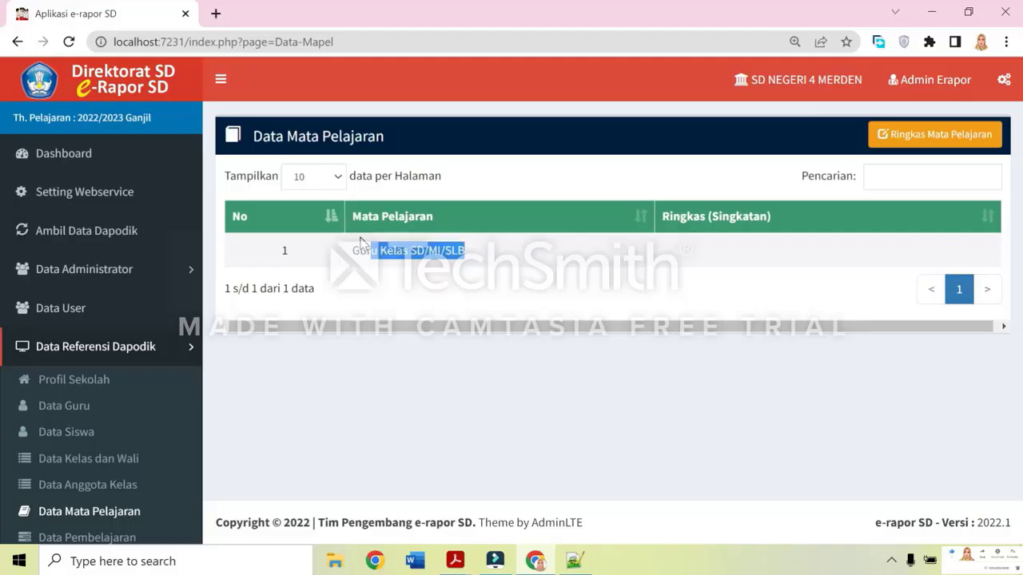
Minimize the browser window and close all open PDF documents in Adobe Acrobat Reader
left_click(461, 273)
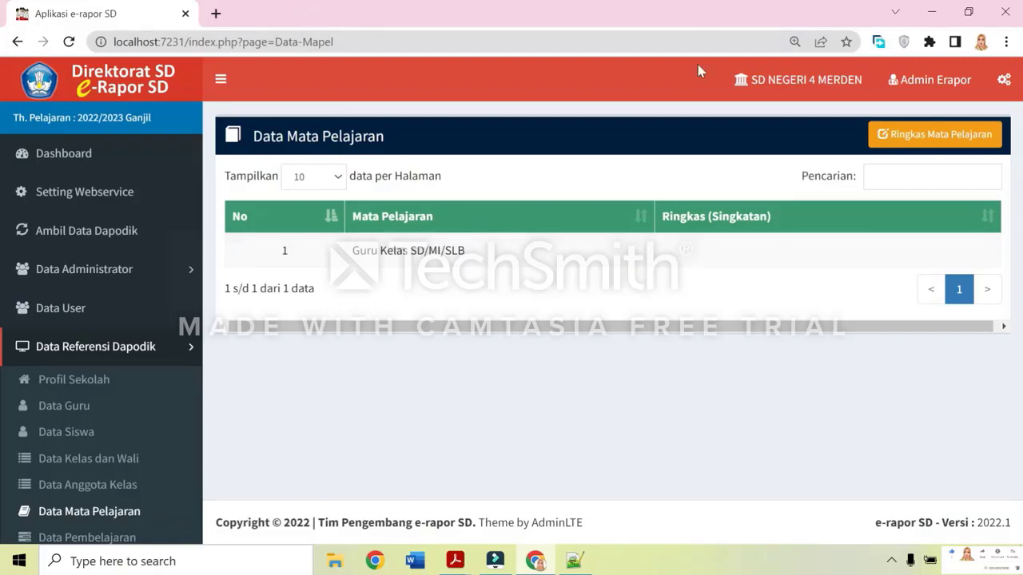
left_click(929, 13)
left_click(1004, 9)
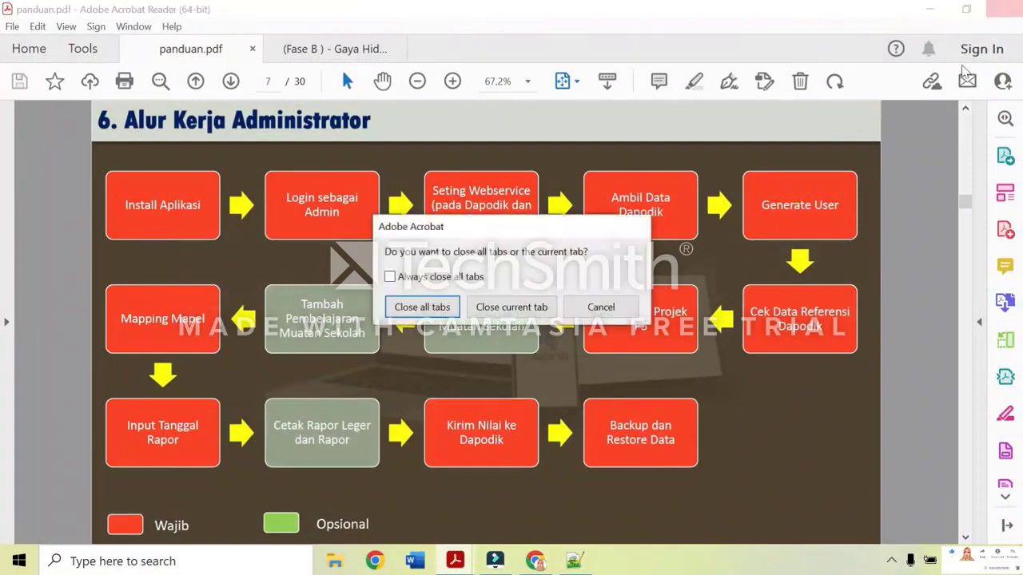
left_click(455, 307)
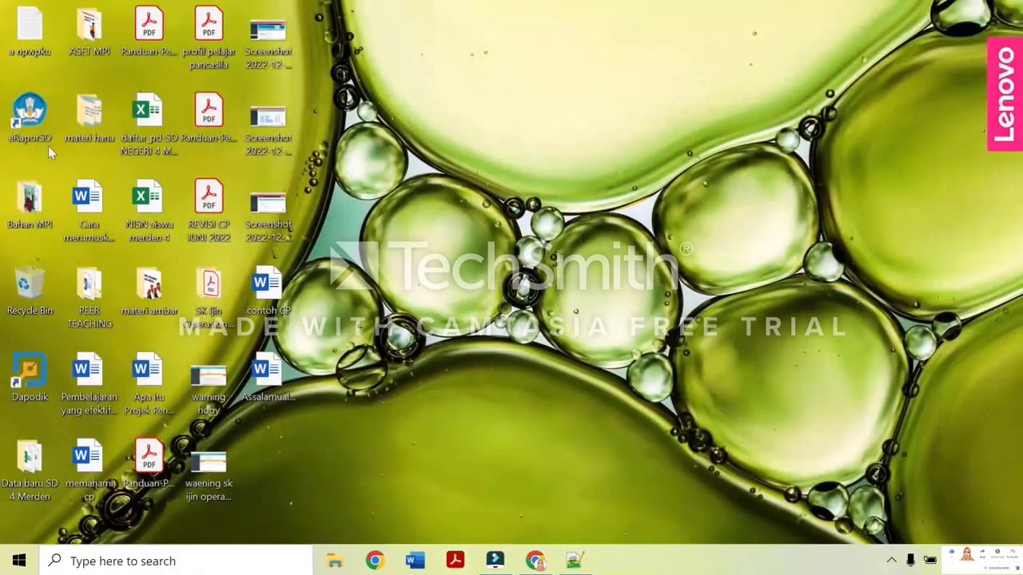
Launch Dapodik and sign in with the saved account for 2022/2023 Ganjil as Operator Sekolah, dismissing the welcome notice
double_click(30, 371)
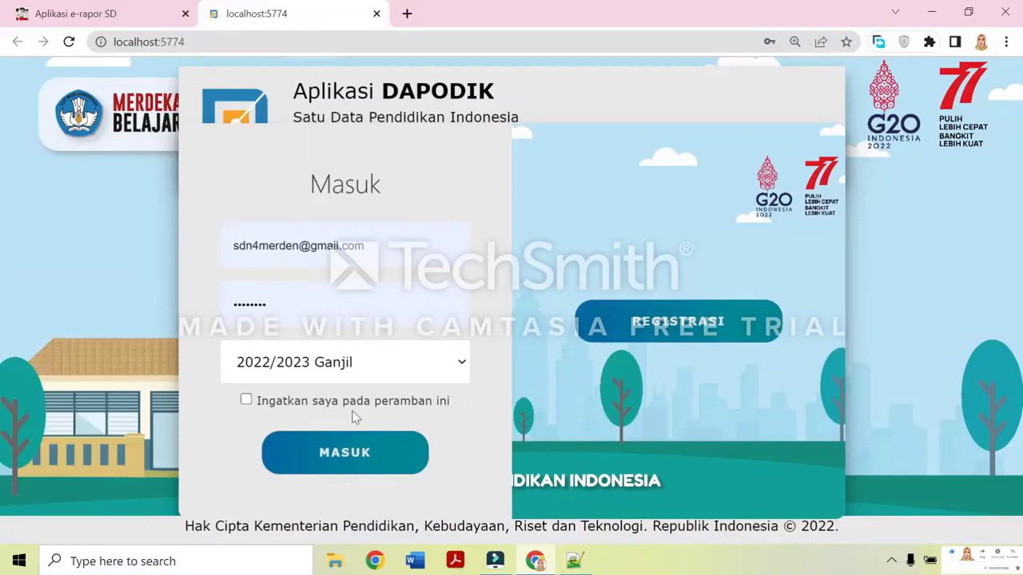
left_click(346, 453)
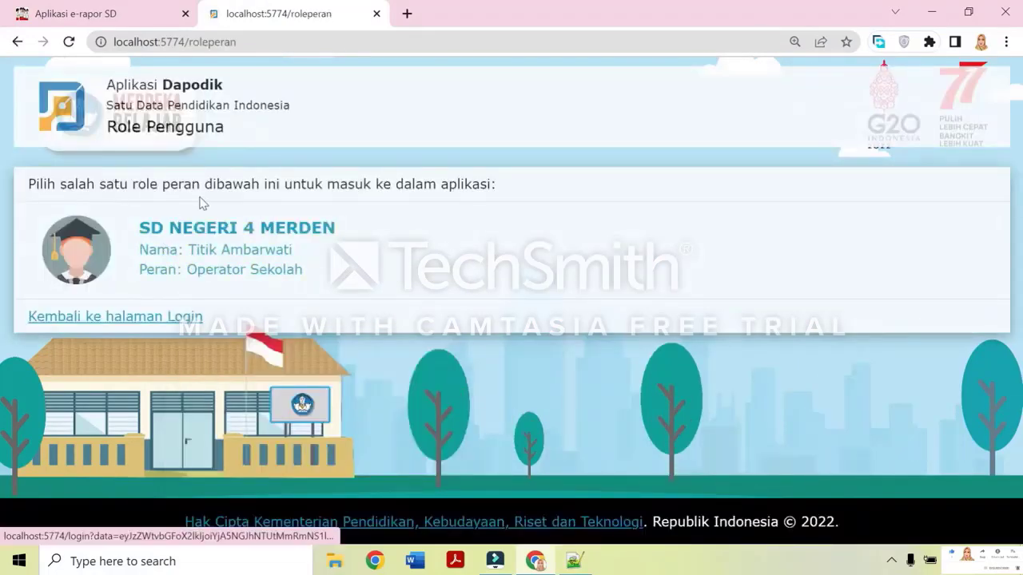
left_click(230, 248)
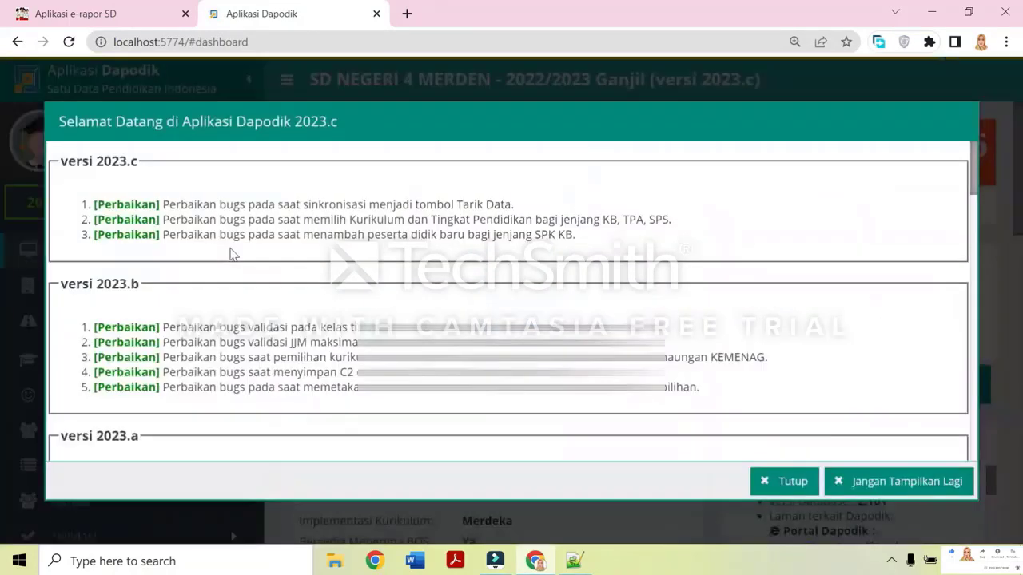
left_click(760, 481)
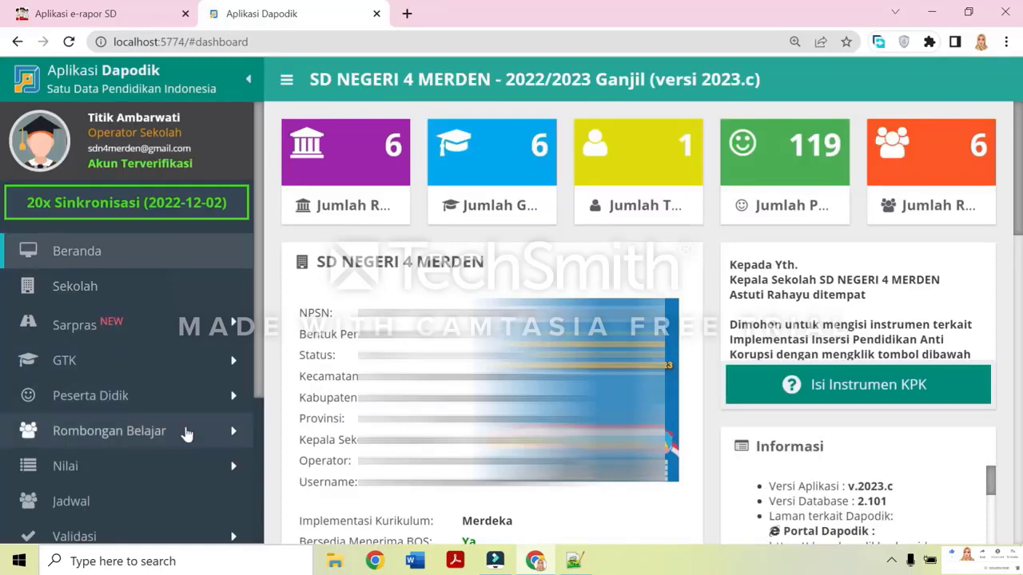
Open the regular Rombongan Belajar list in Dapodik and check it against the e-Rapor Data Mata Pelajaran page
left_click(186, 431)
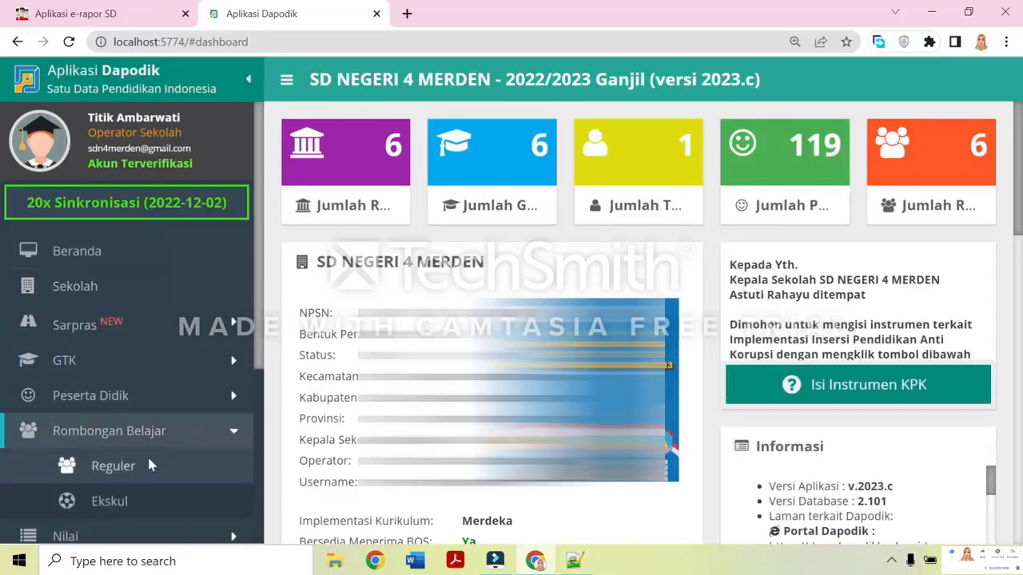
left_click(135, 472)
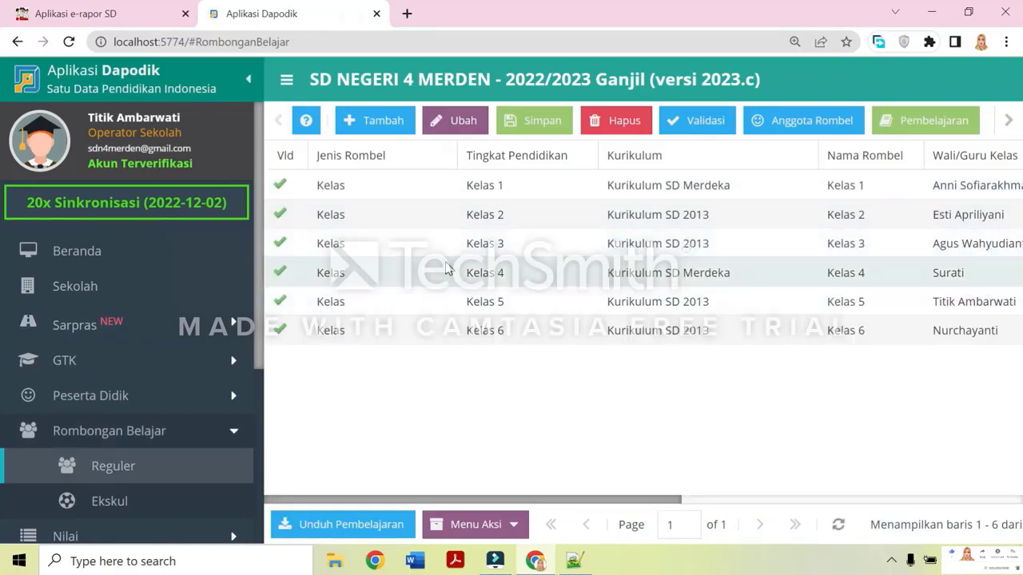
left_click(130, 19)
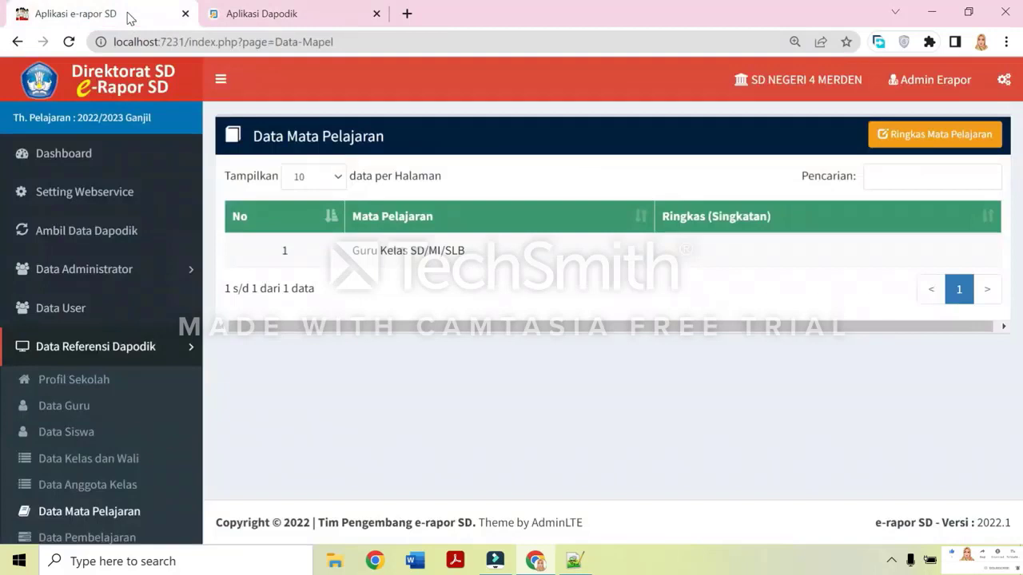
left_click(224, 10)
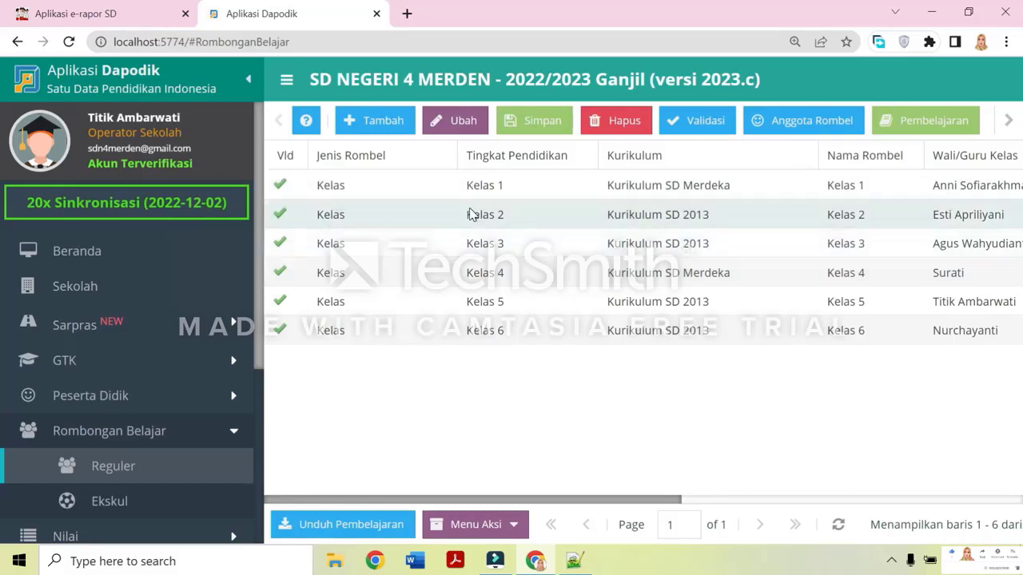
Open the Pembelajaran list for Kelas 4 and look through its compulsory and additional subjects
left_click(626, 282)
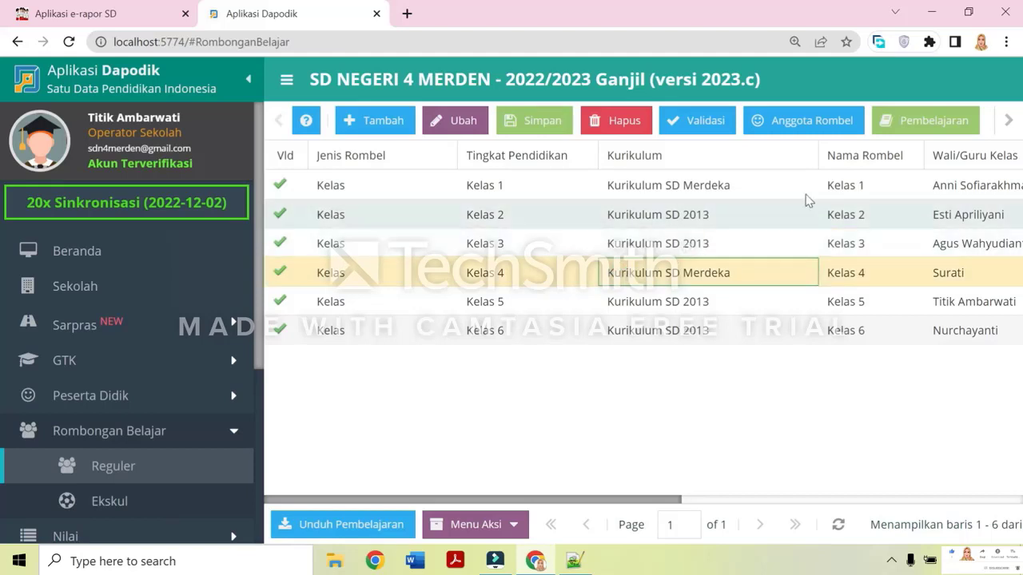
left_click(918, 120)
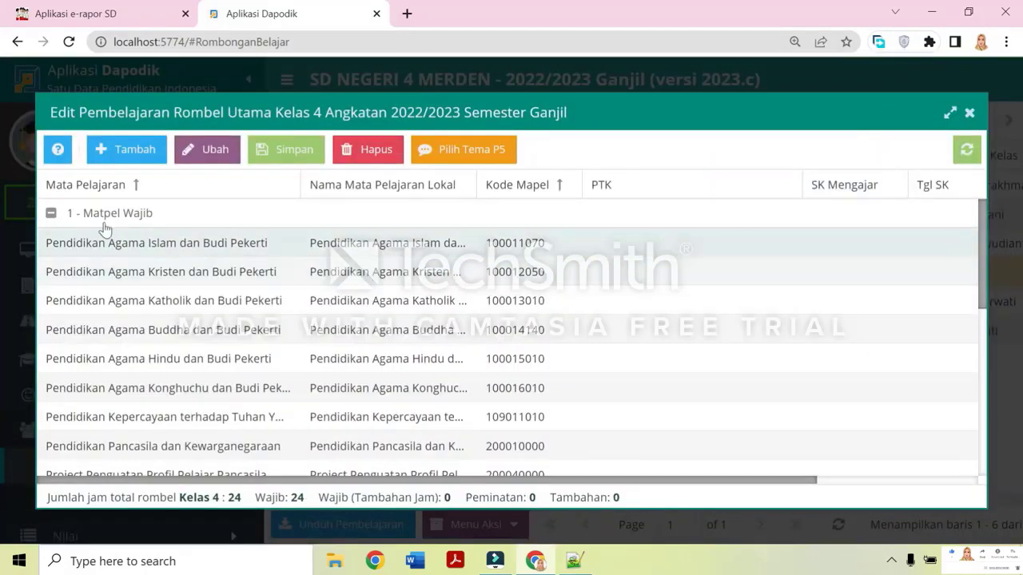
scroll(221, 267, "down", 5)
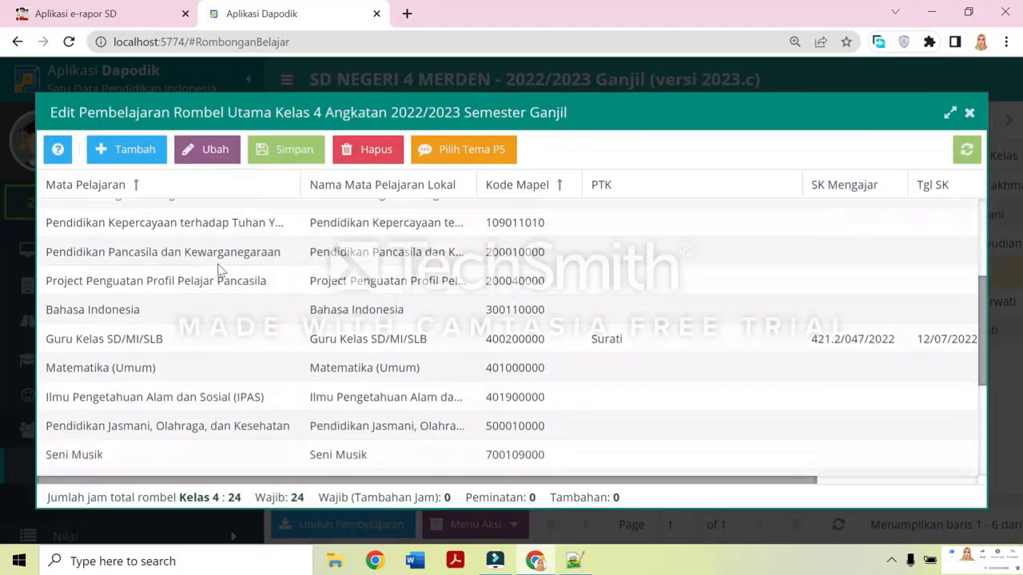
scroll(224, 264, "down", 2)
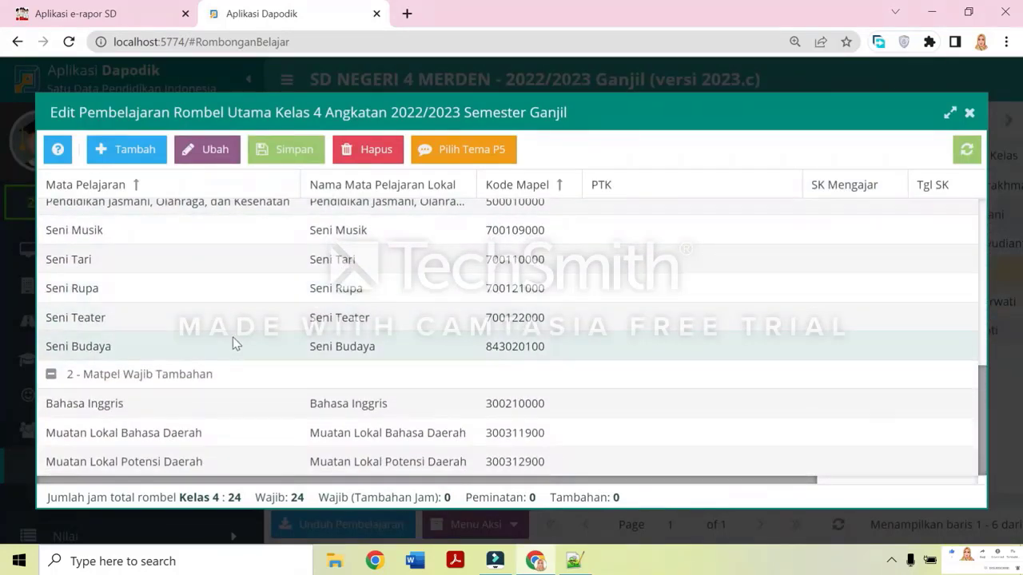
scroll(283, 402, "up", 4)
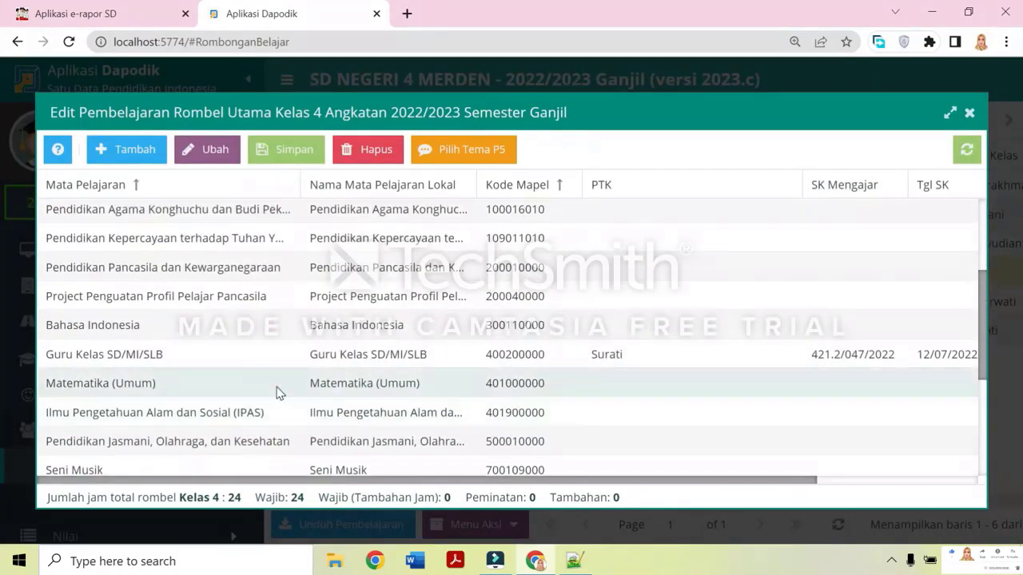
Compare the subject listed in e-Rapor with the Guru Kelas SD/MI/SLB row and surrounding subjects in Dapodik's Kelas 4 list
left_click(72, 14)
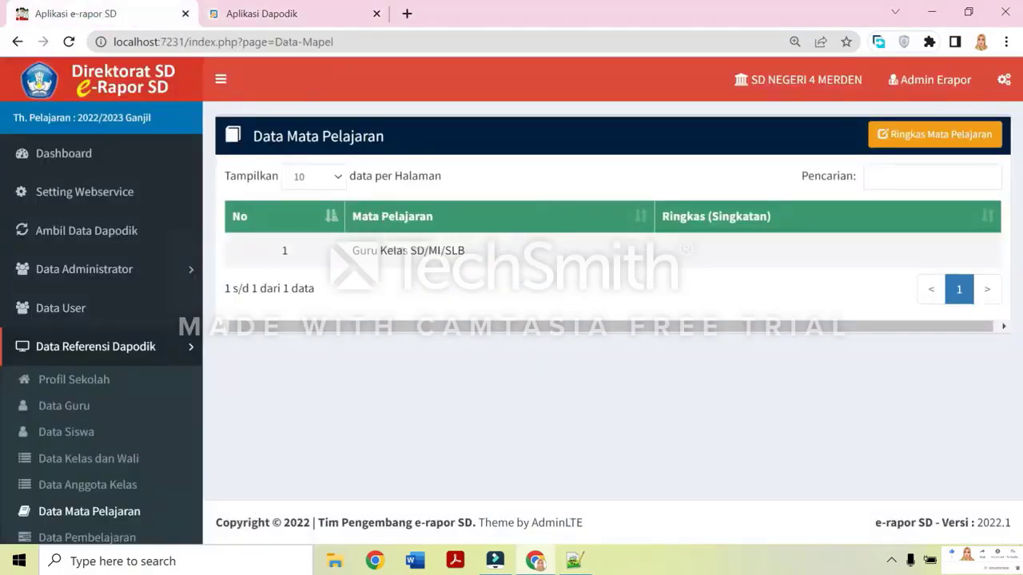
left_click_drag(351, 250, 404, 250)
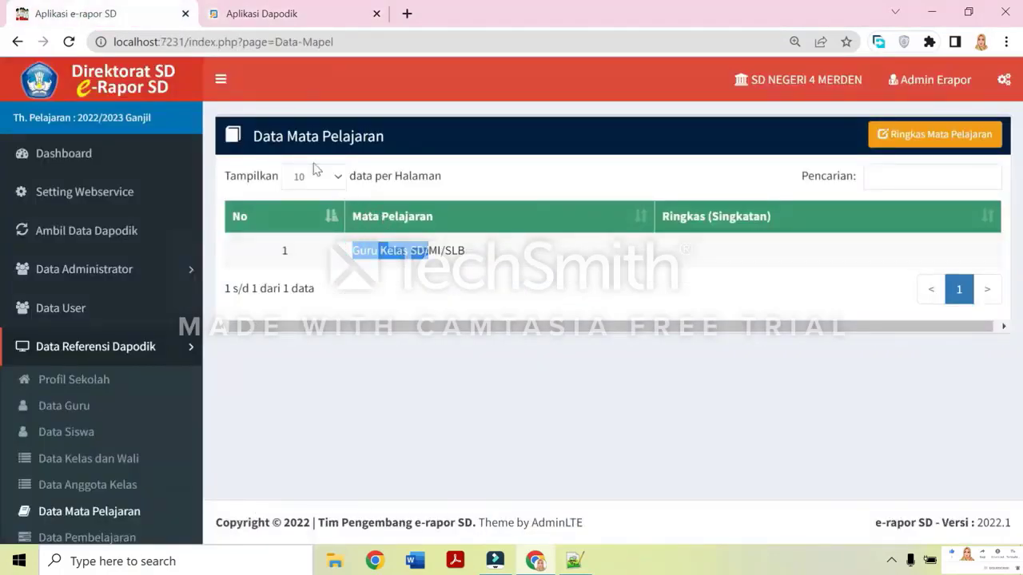
left_click(284, 13)
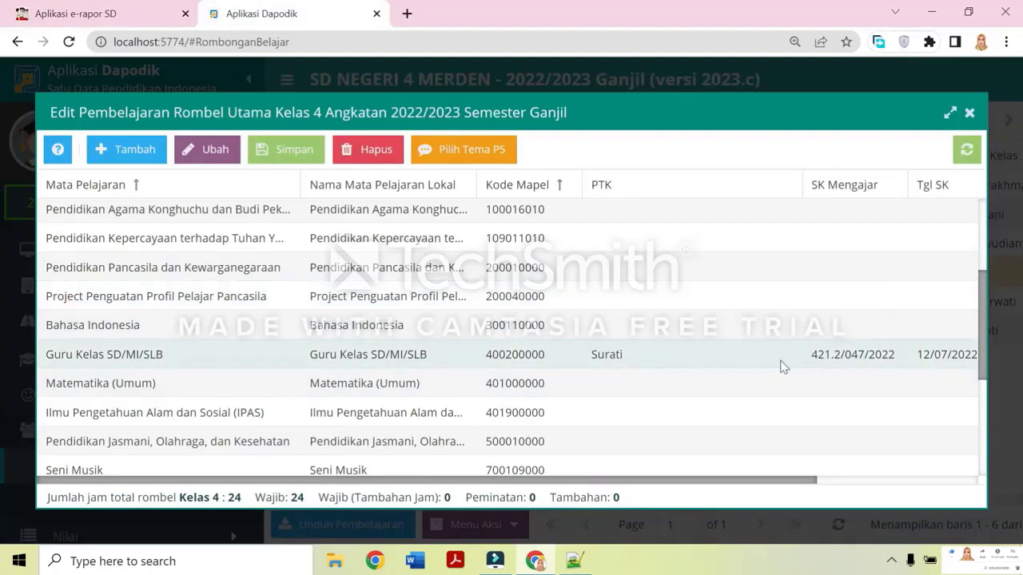
left_click(317, 359)
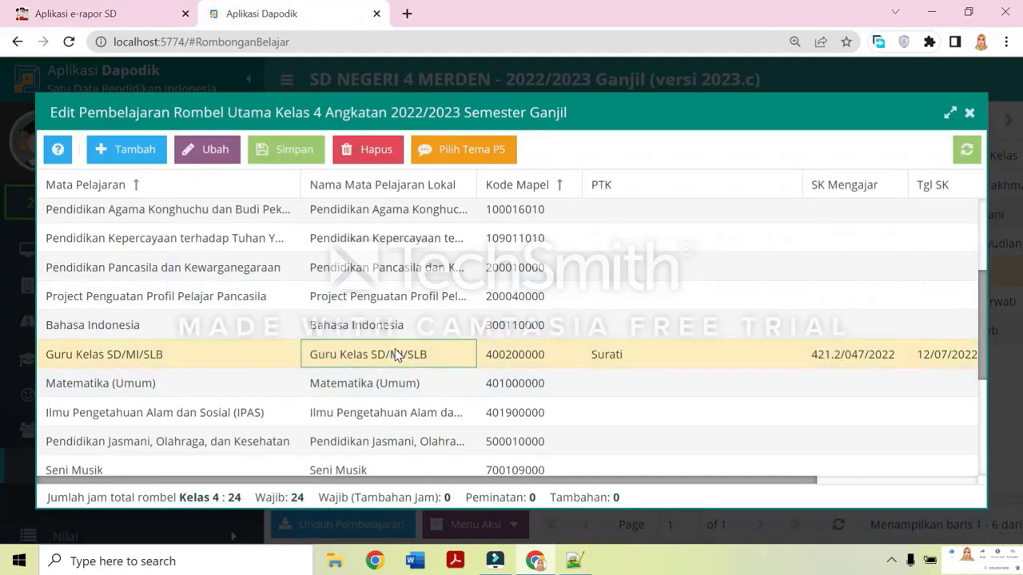
scroll(239, 308, "up", 3)
scroll(224, 319, "down", 3)
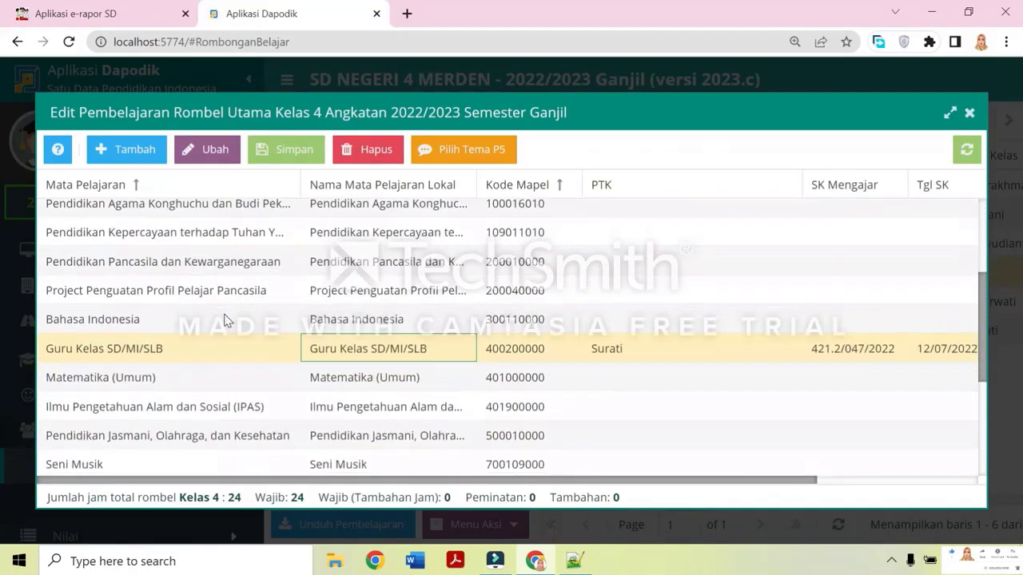
scroll(236, 333, "down", 3)
scroll(274, 341, "up", 2)
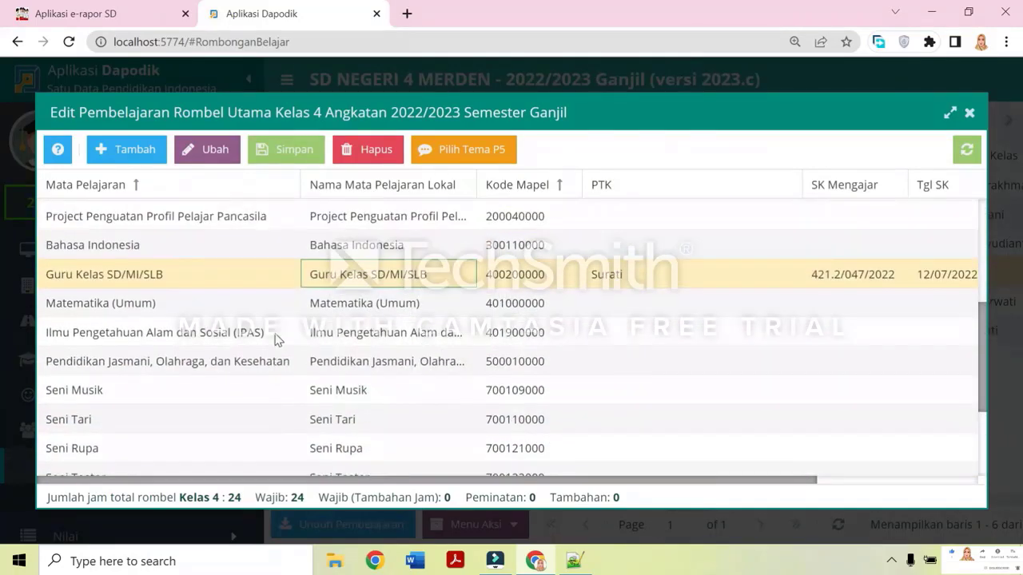
scroll(274, 340, "up", 1)
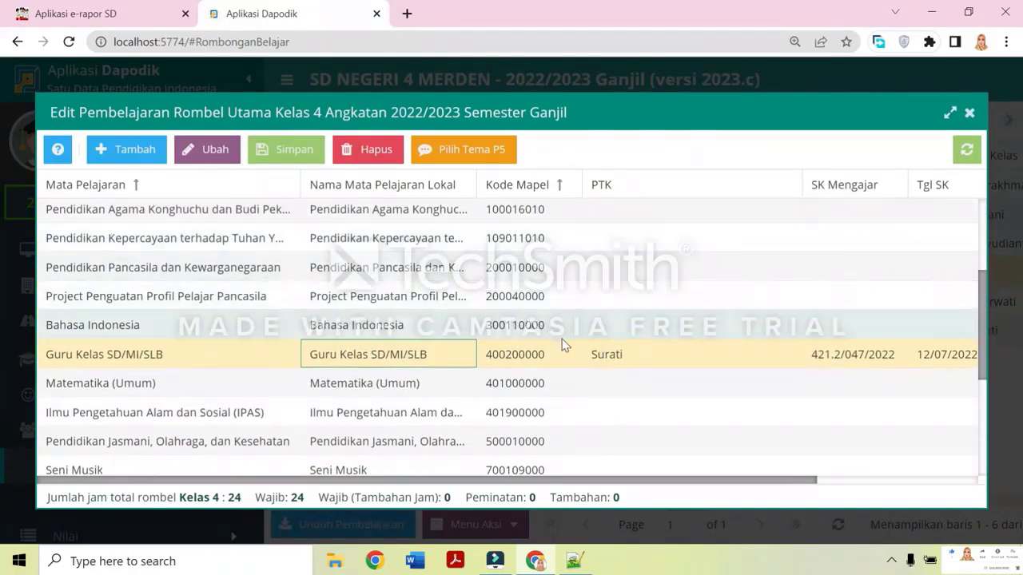
Examine the PTK, SK Mengajar, Tgl SK and Jam fields of the Bahasa Indonesia row
left_click(634, 329)
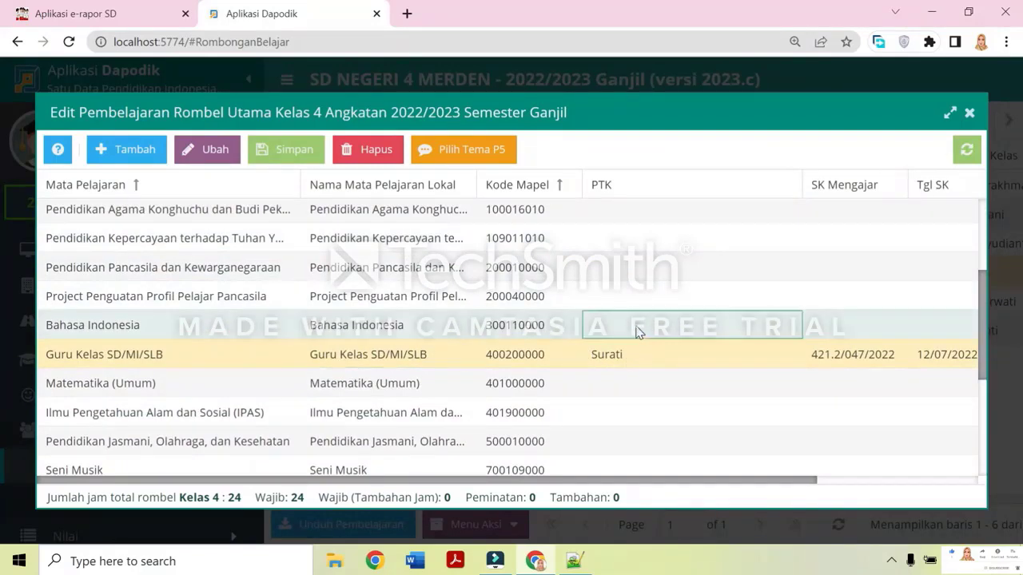
left_click(828, 326)
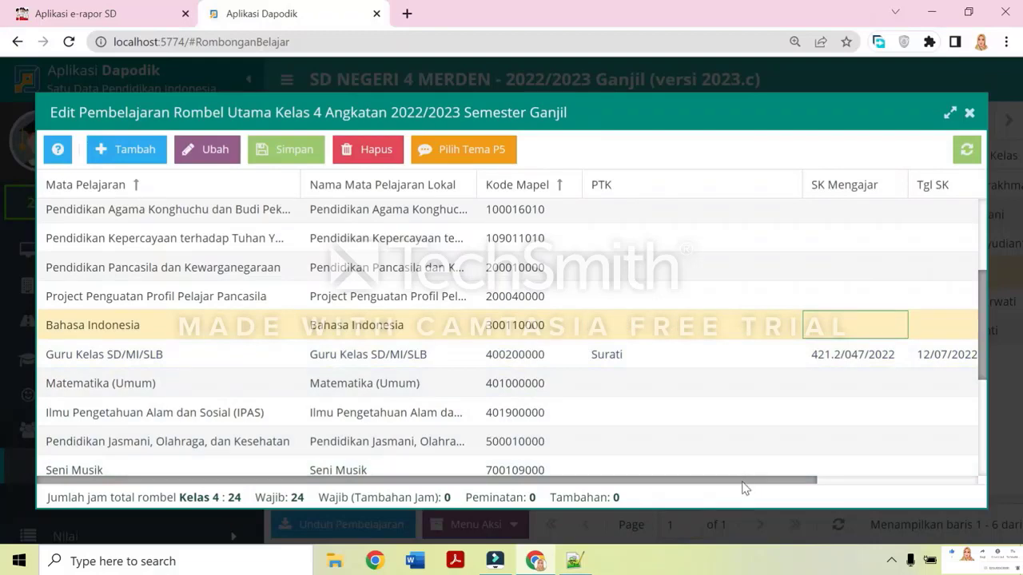
left_click_drag(744, 481, 799, 481)
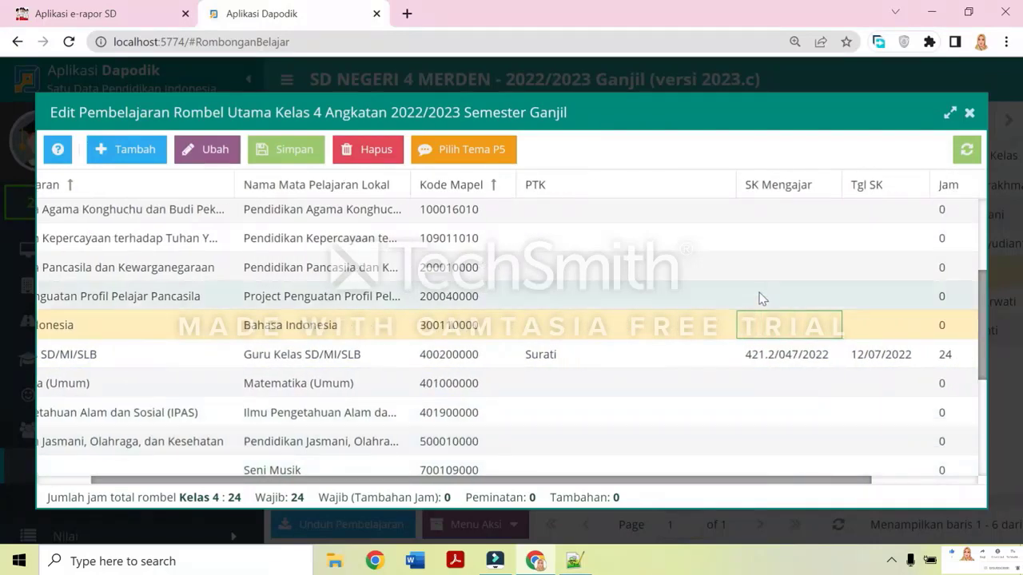
left_click(849, 329)
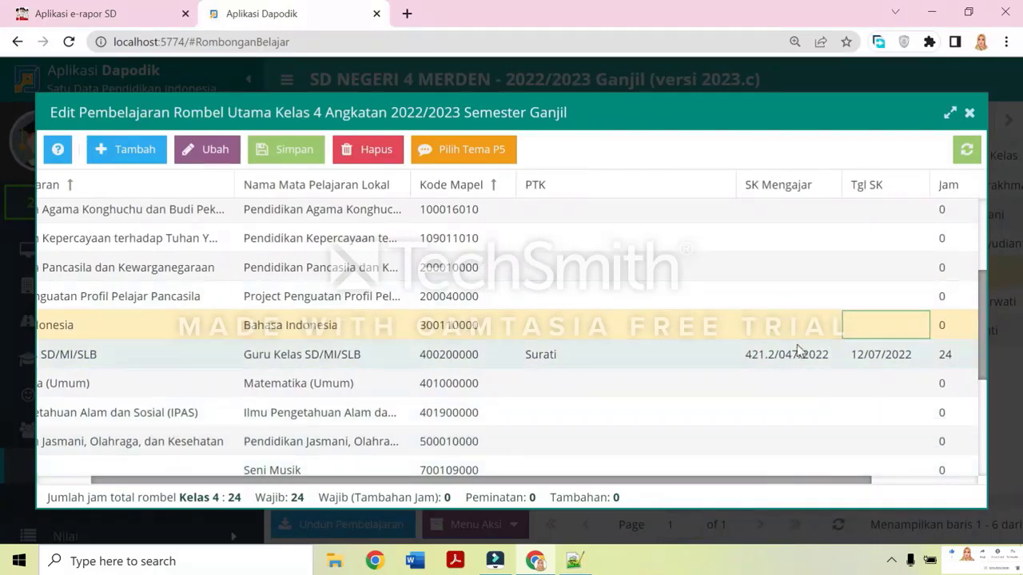
left_click(943, 329)
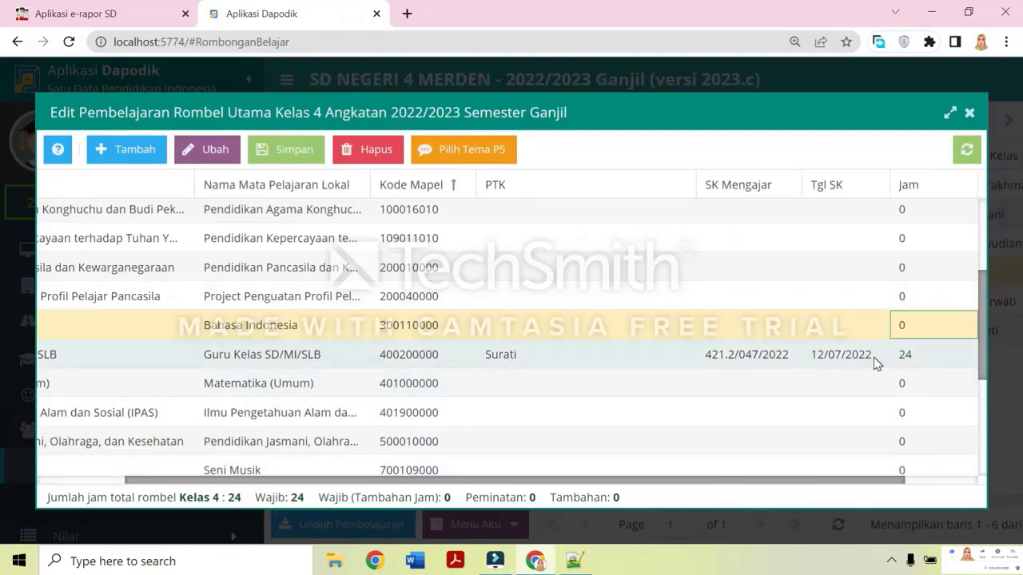
Compare the Jam value of the Guru Kelas SD/MI/SLB row with those of Bahasa Indonesia and the other Kelas 4 subjects
left_click(909, 358)
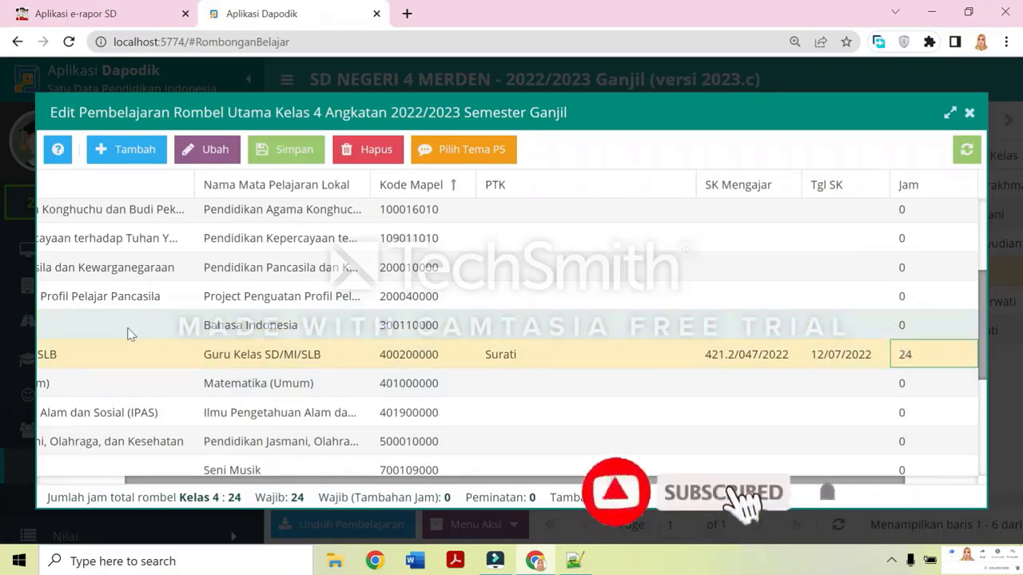
left_click(222, 332)
left_click(906, 329)
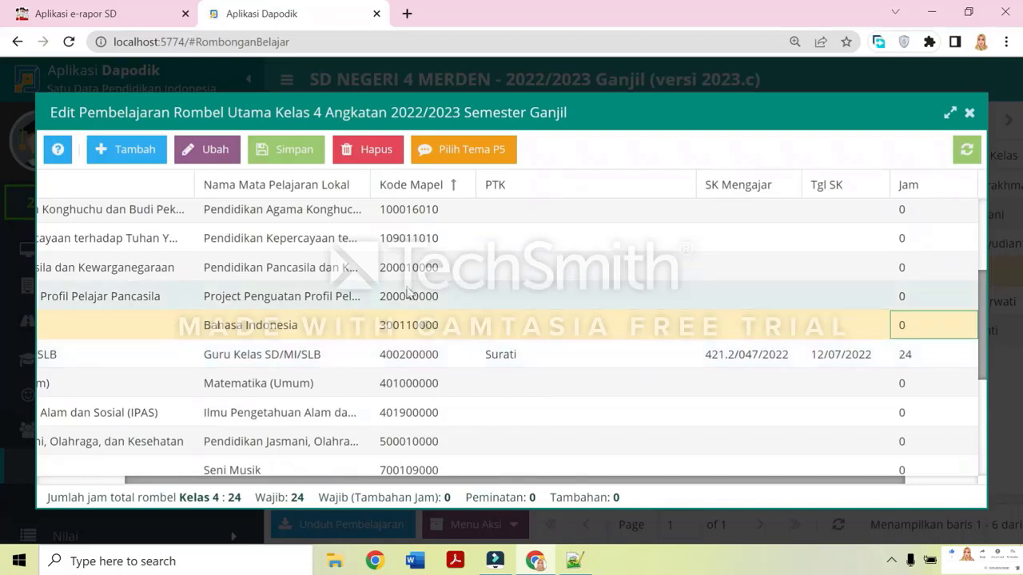
left_click(905, 275)
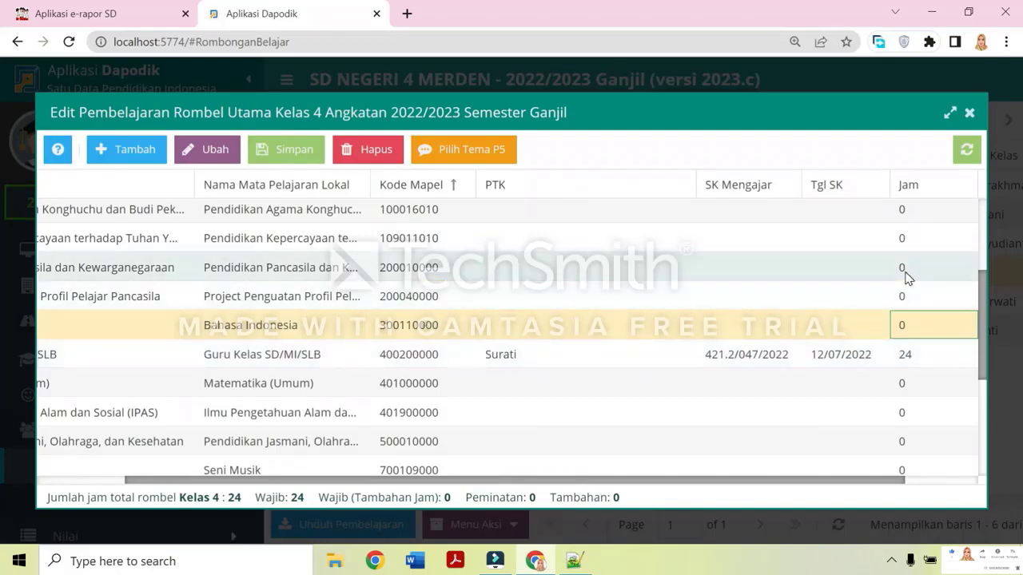
left_click(916, 355)
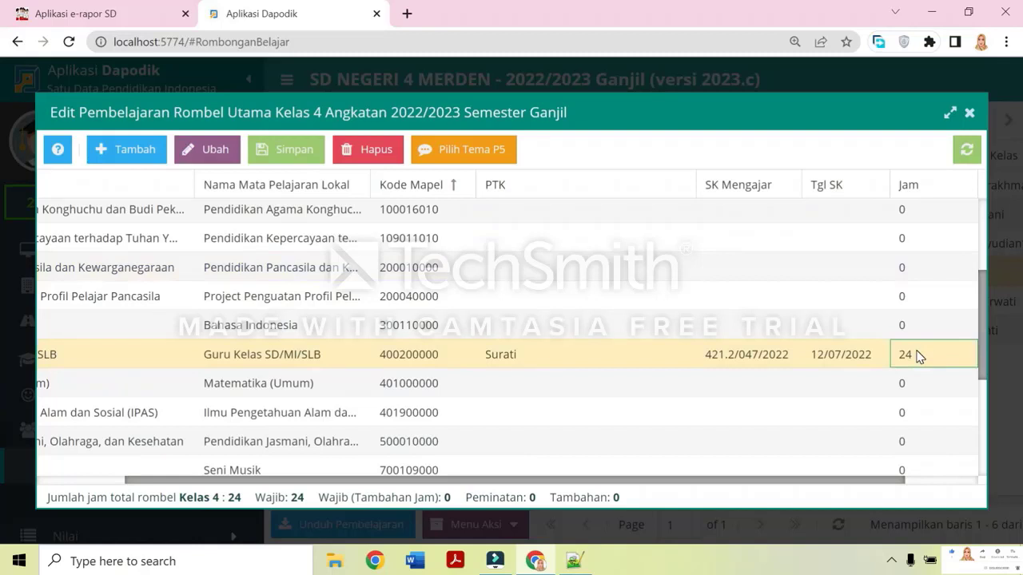
scroll(901, 348, "up", 2)
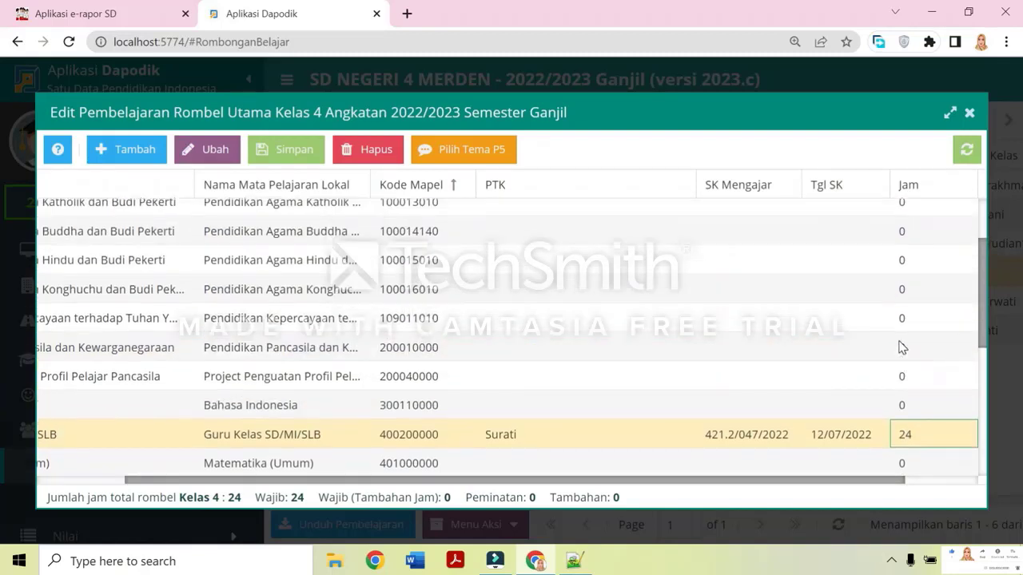
scroll(901, 347, "down", 2)
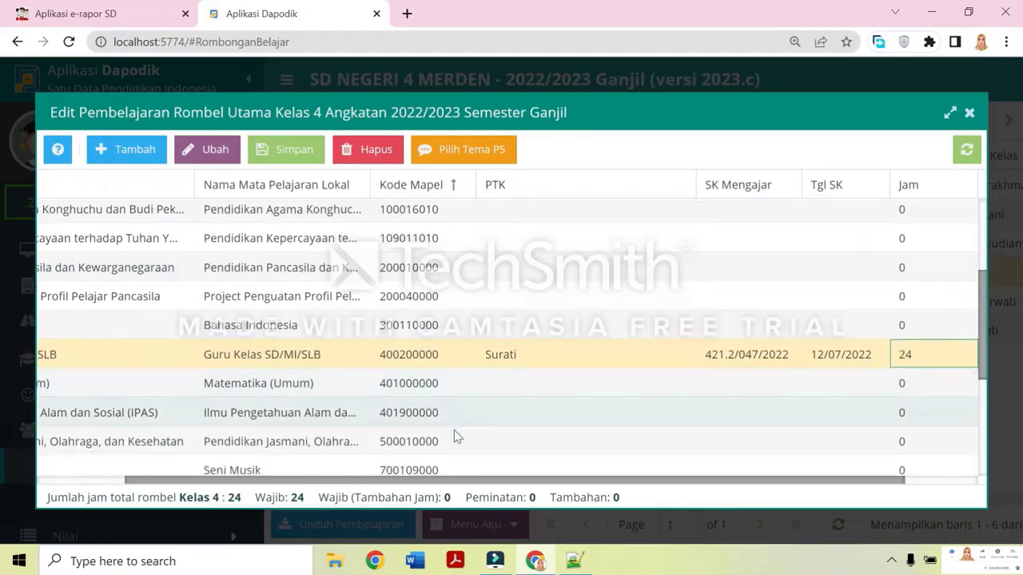
left_click_drag(461, 483, 369, 483)
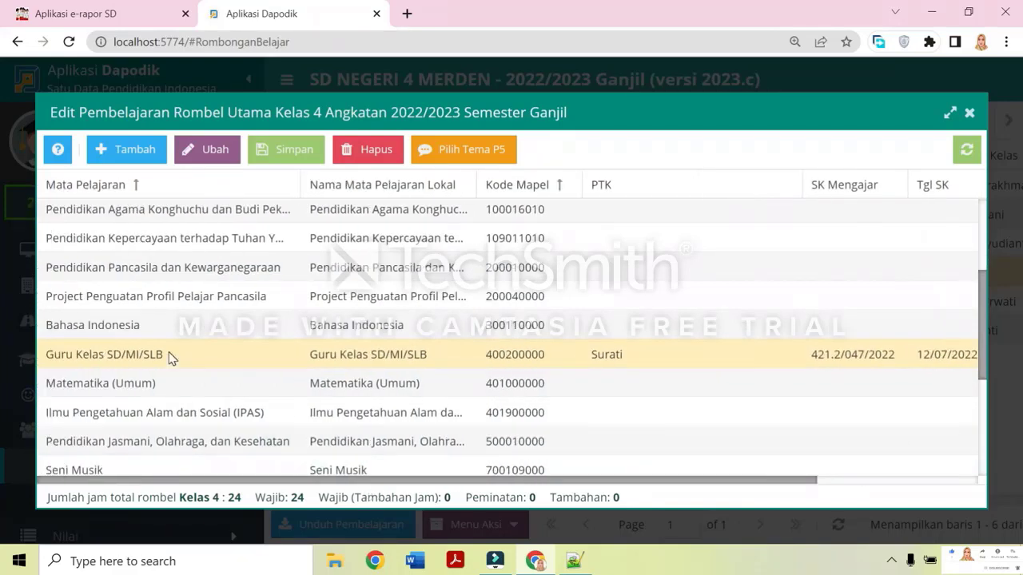
Check the Jam values around the Guru Kelas SD/MI/SLB row and the PTK, SK Mengajar and Tgl SK fields of Bahasa Indonesia and nearby subjects
left_click(169, 357)
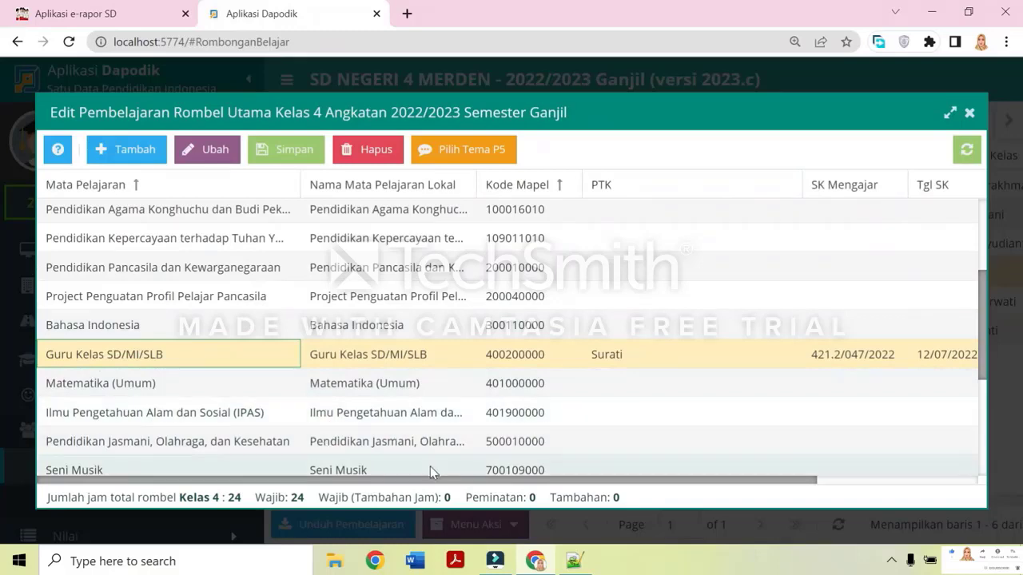
left_click_drag(434, 481, 607, 479)
left_click(831, 354)
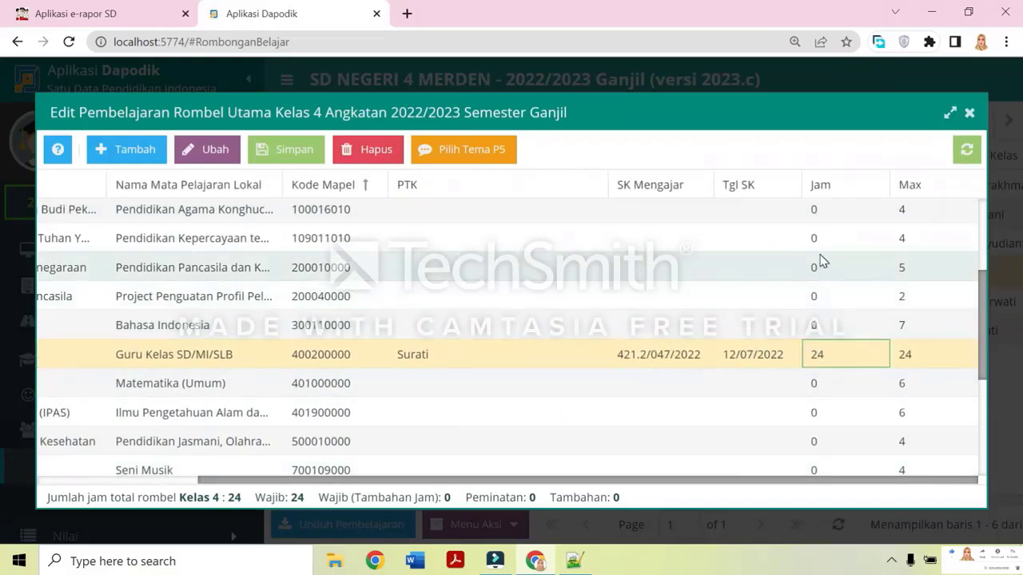
scroll(821, 260, "up", 2)
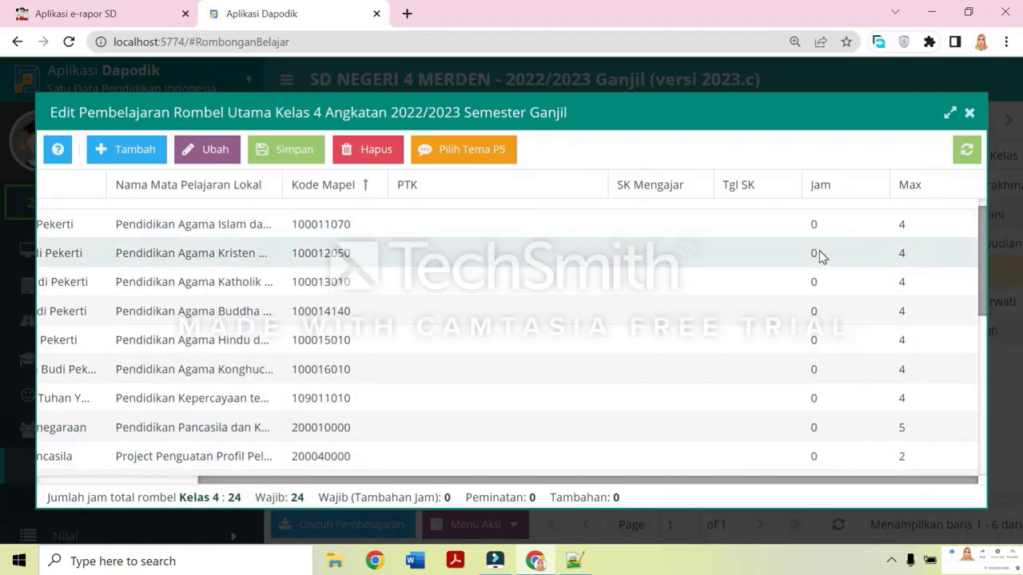
scroll(822, 256, "down", 2)
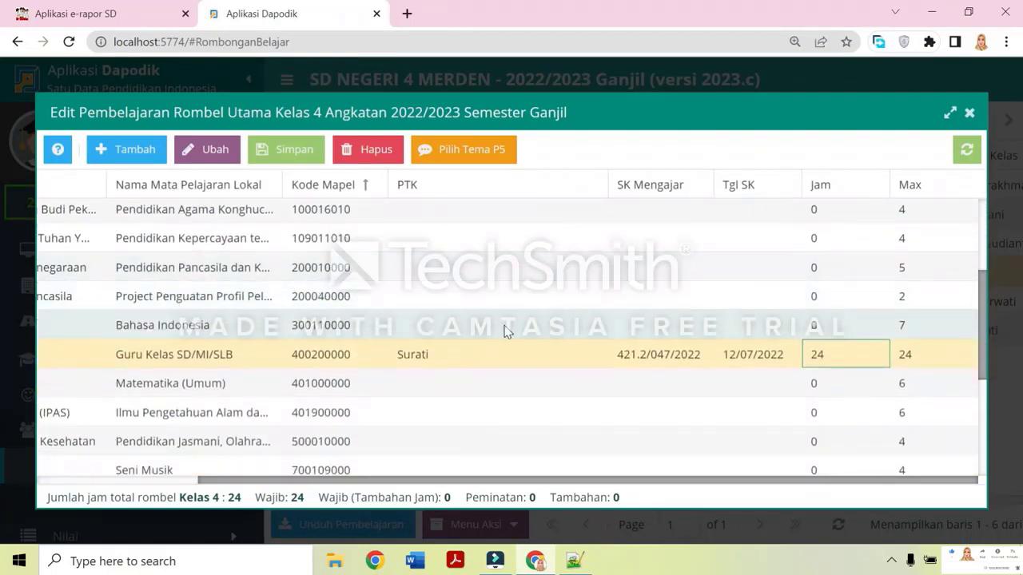
left_click(437, 332)
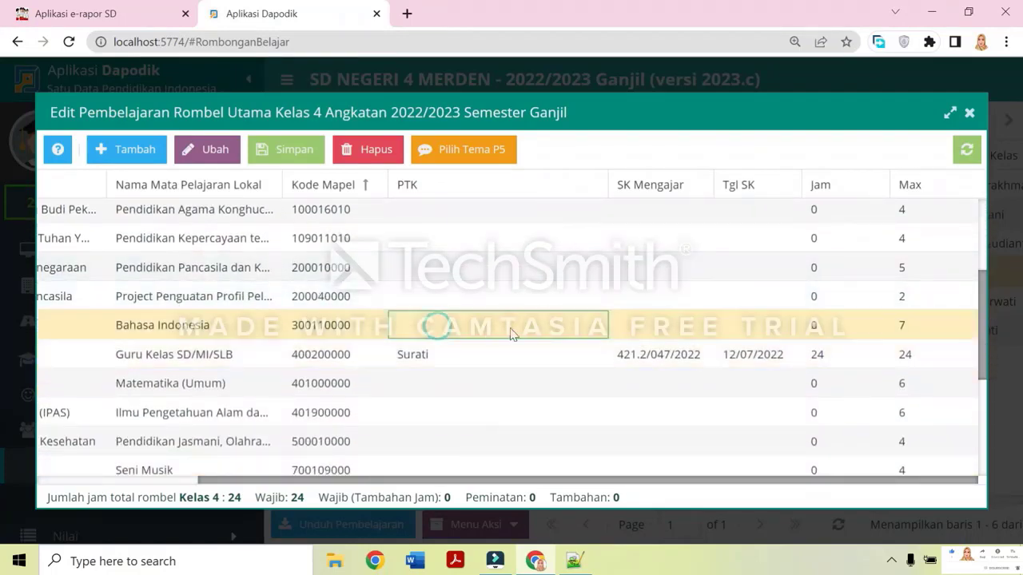
left_click(639, 324)
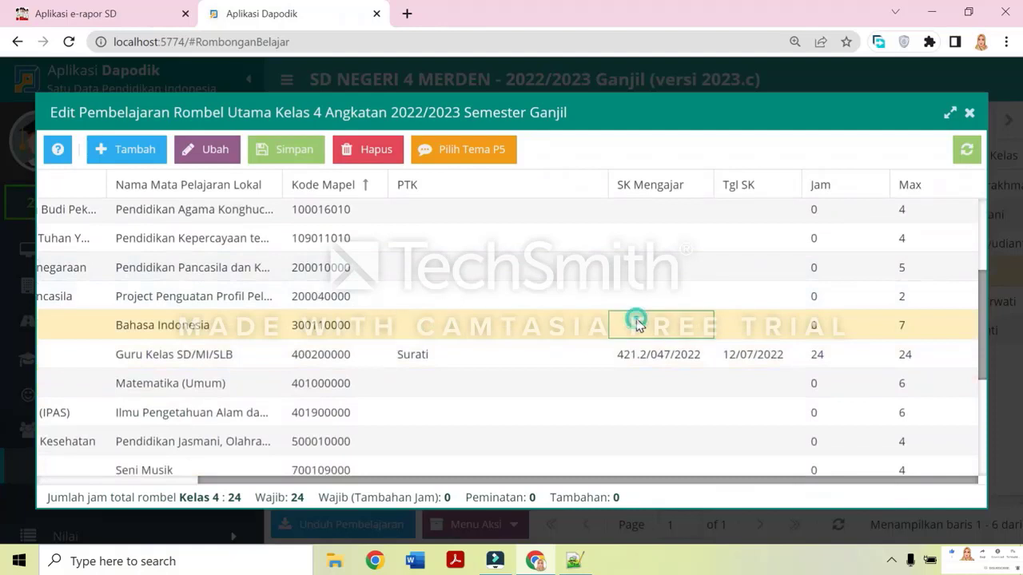
left_click(740, 328)
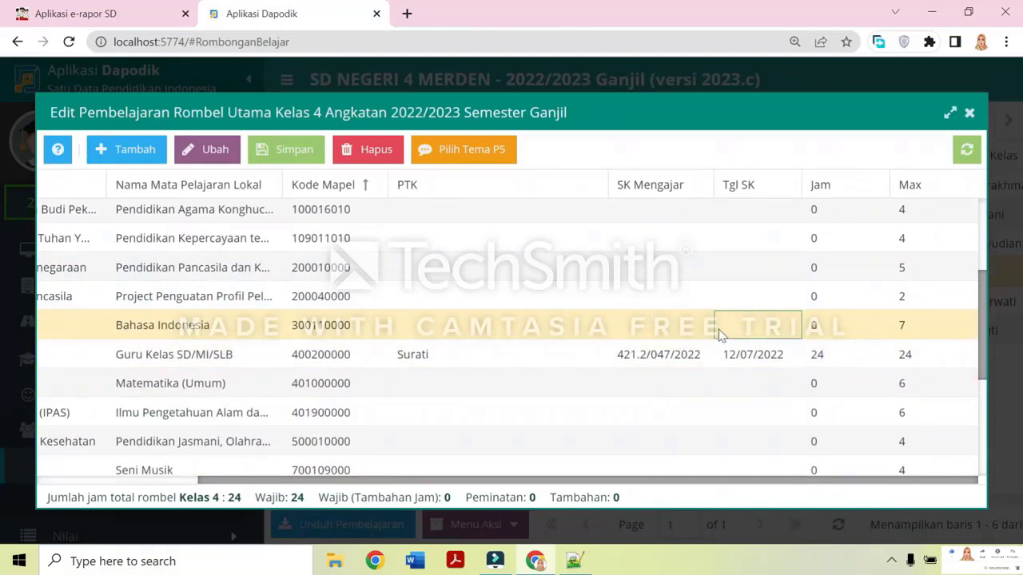
scroll(489, 317, "up", 3)
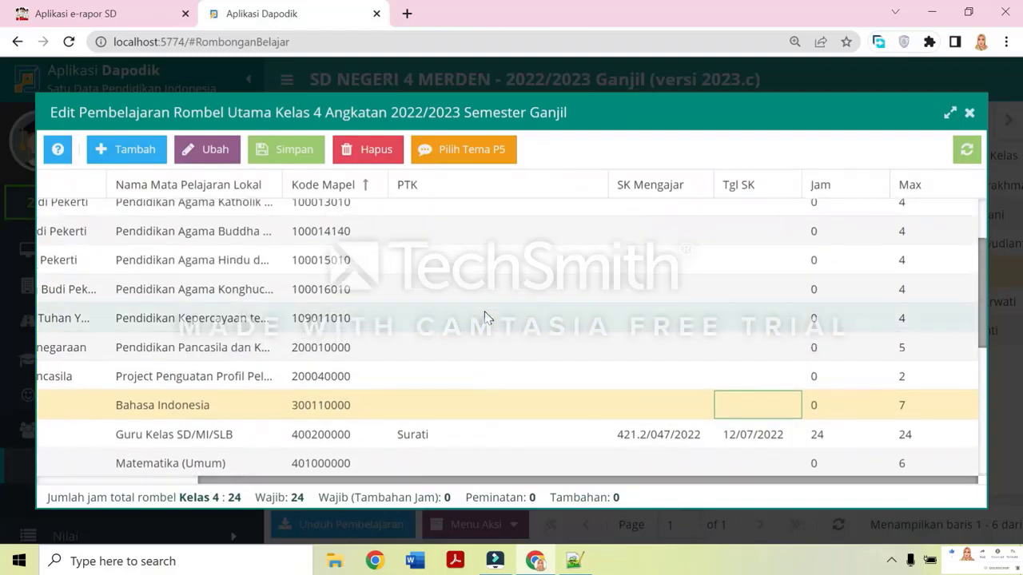
scroll(486, 318, "down", 3)
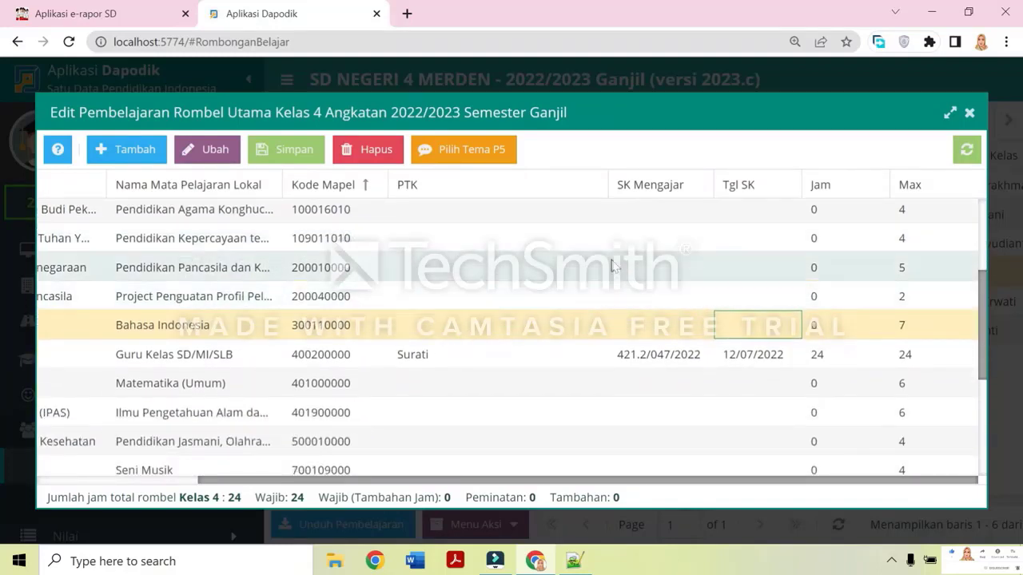
Copy the SK Mengajar number 421.2/047/2022 from the Guru Kelas SD/MI/SLB row
double_click(660, 354)
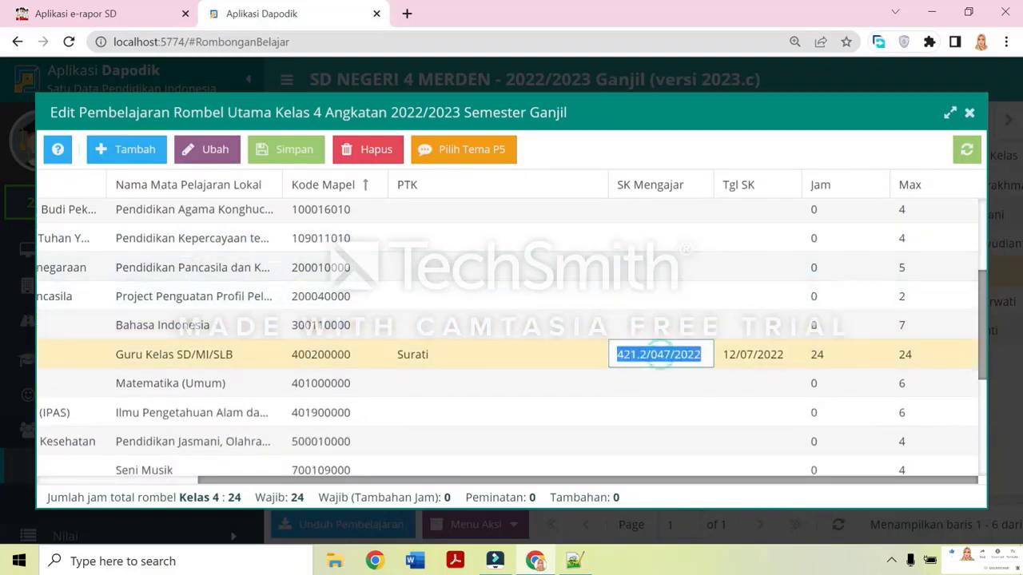
scroll(575, 354, "up", 5)
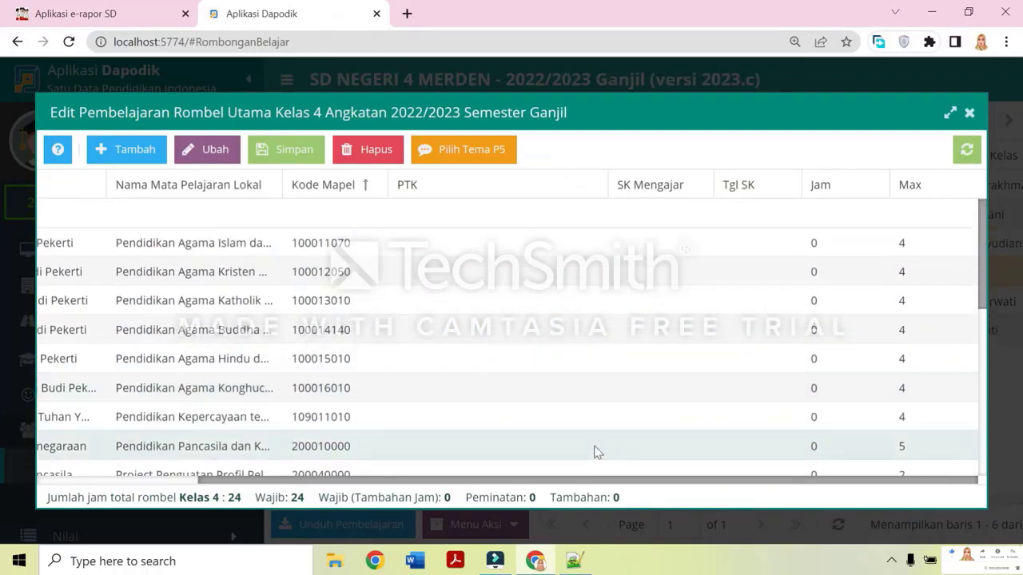
left_click_drag(604, 481, 436, 484)
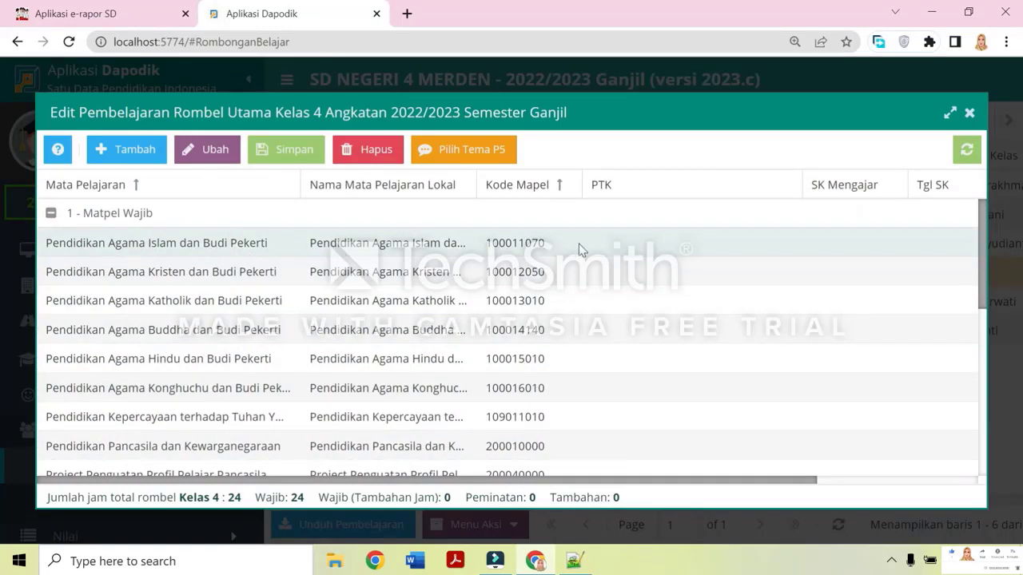
Assign the Kelas 4 class teacher as PTK of Pendidikan Agama Islam dan Budi Pekerti
left_click(660, 240)
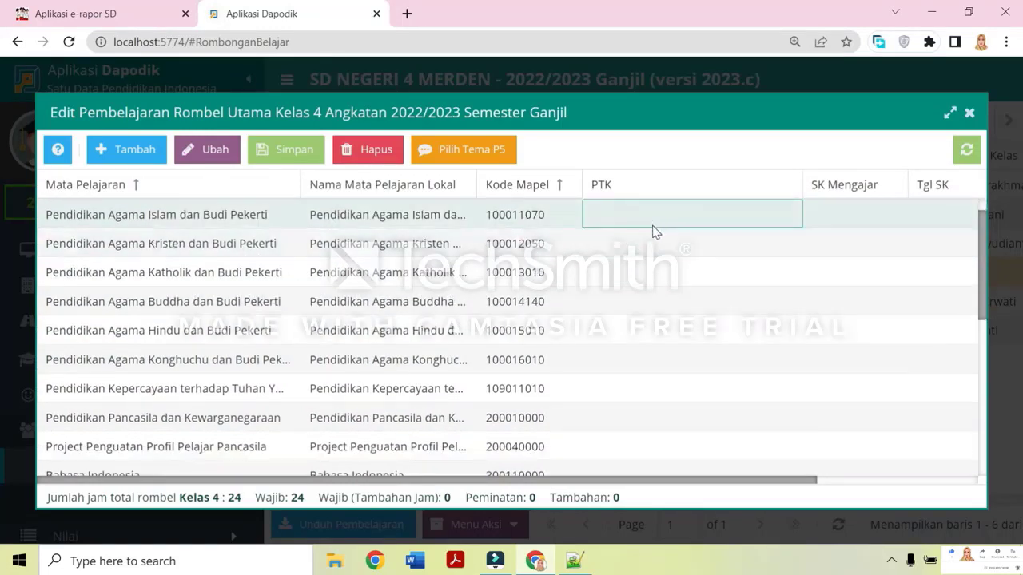
left_click(764, 249)
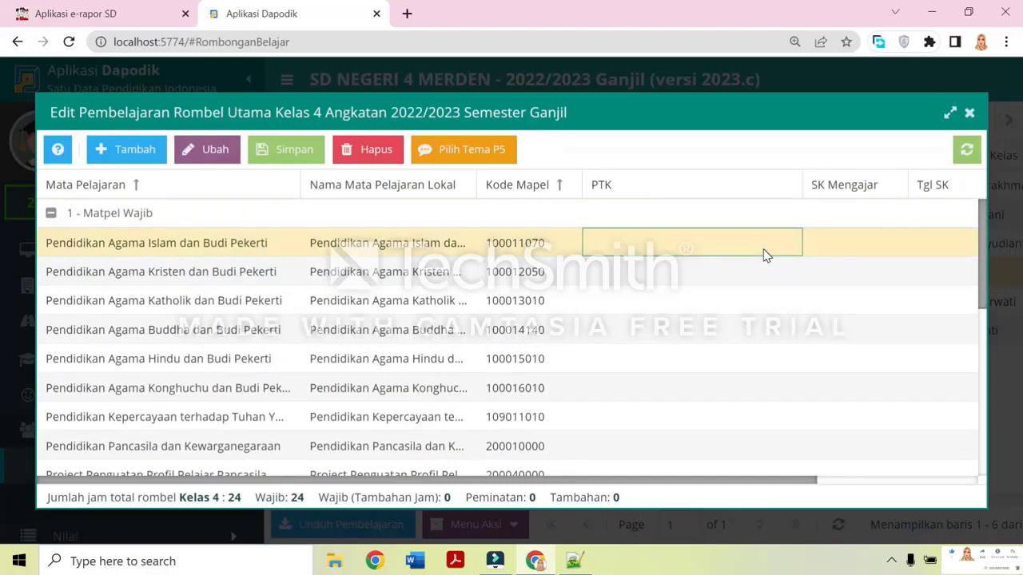
left_click(772, 250)
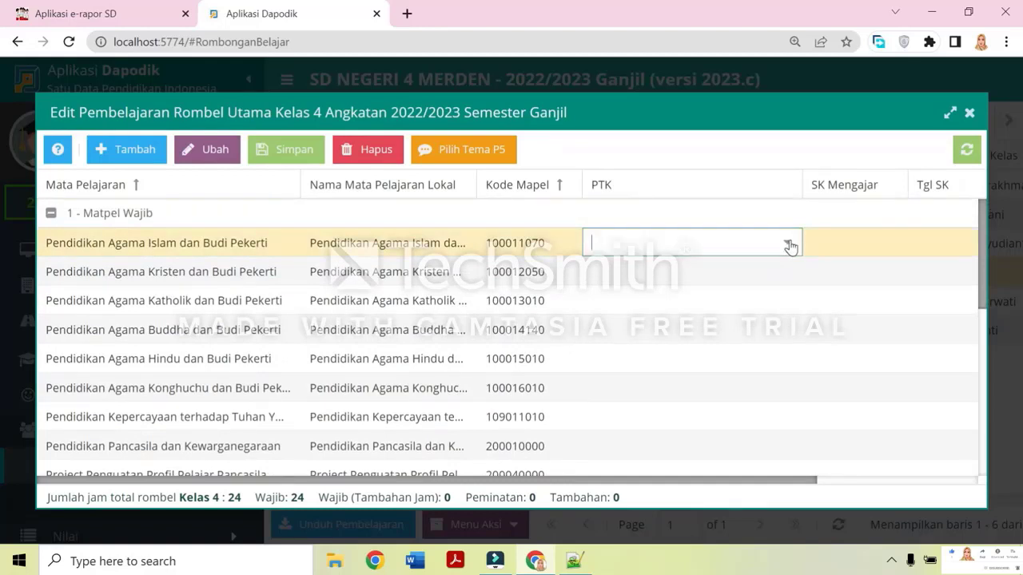
left_click(789, 243)
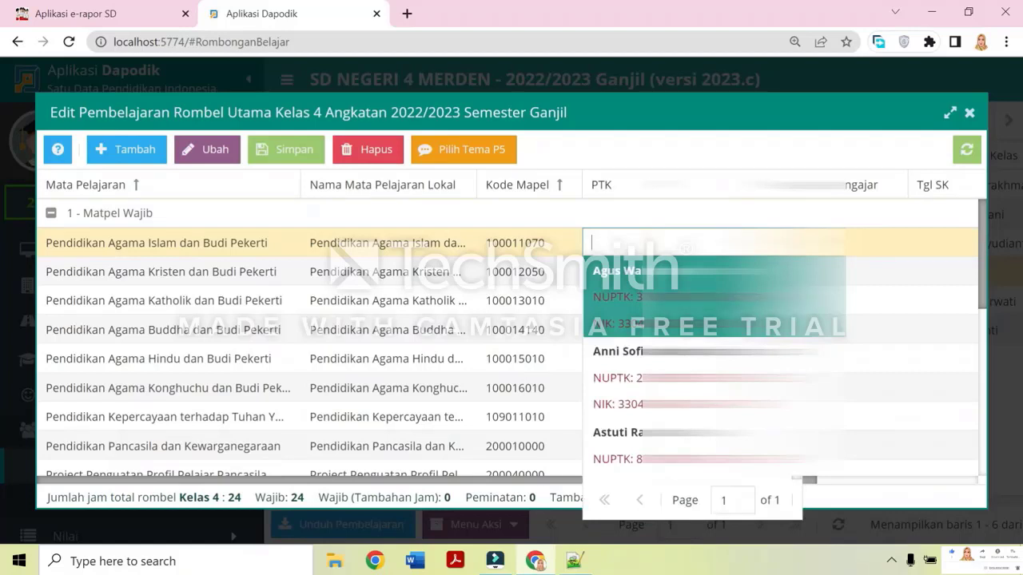
scroll(711, 359, "down", 3)
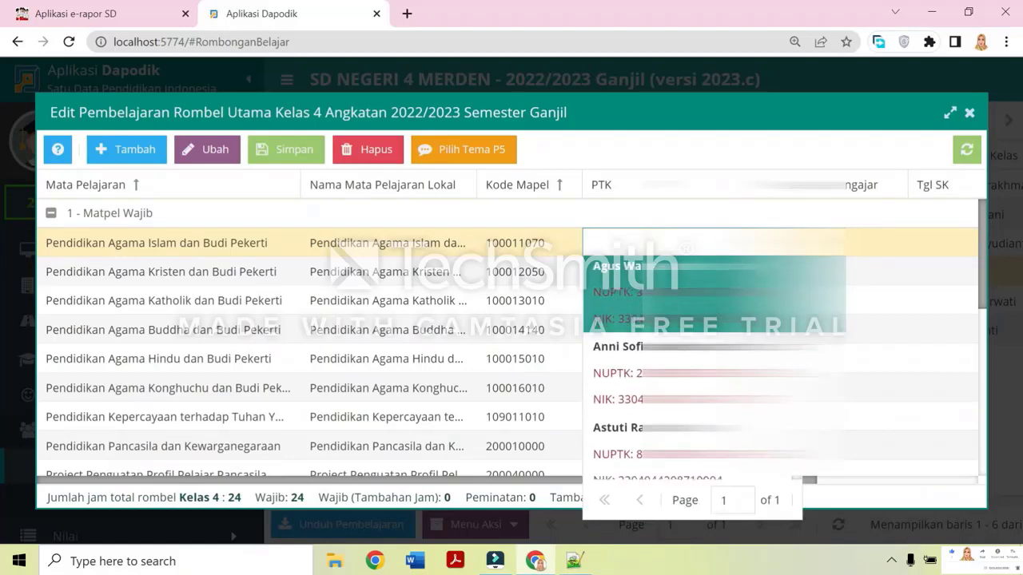
scroll(711, 359, "down", 1)
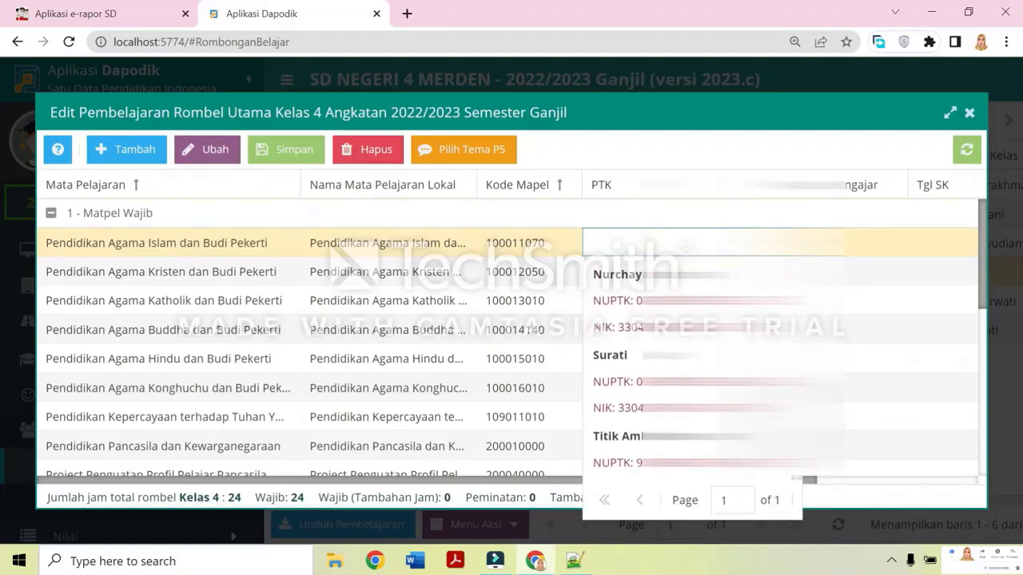
left_click(639, 381)
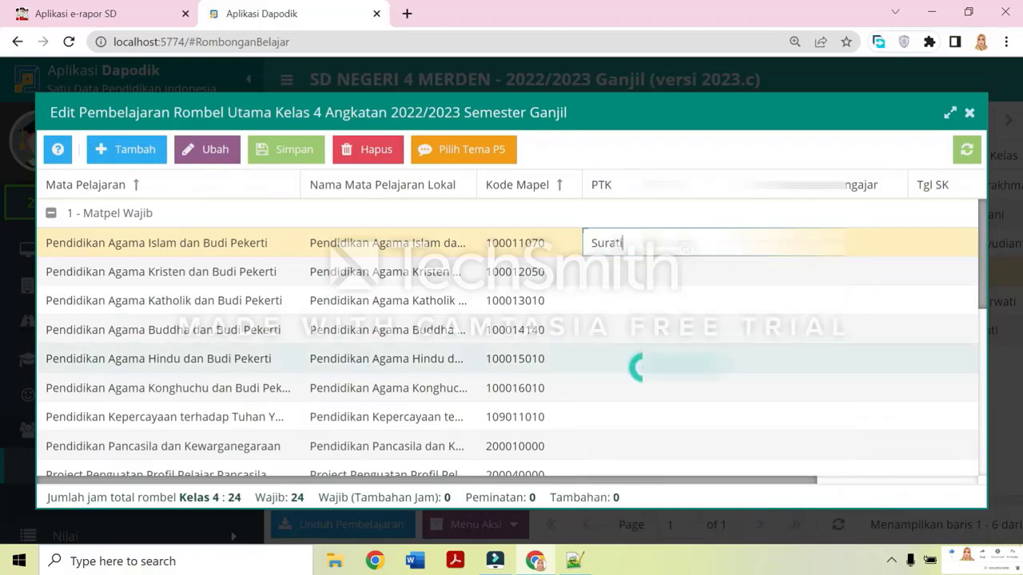
Paste the SK number 421.2/047/2022 as SK Mengajar of Pendidikan Agama Islam dan Budi Pekerti
left_click(846, 248)
left_click(846, 246)
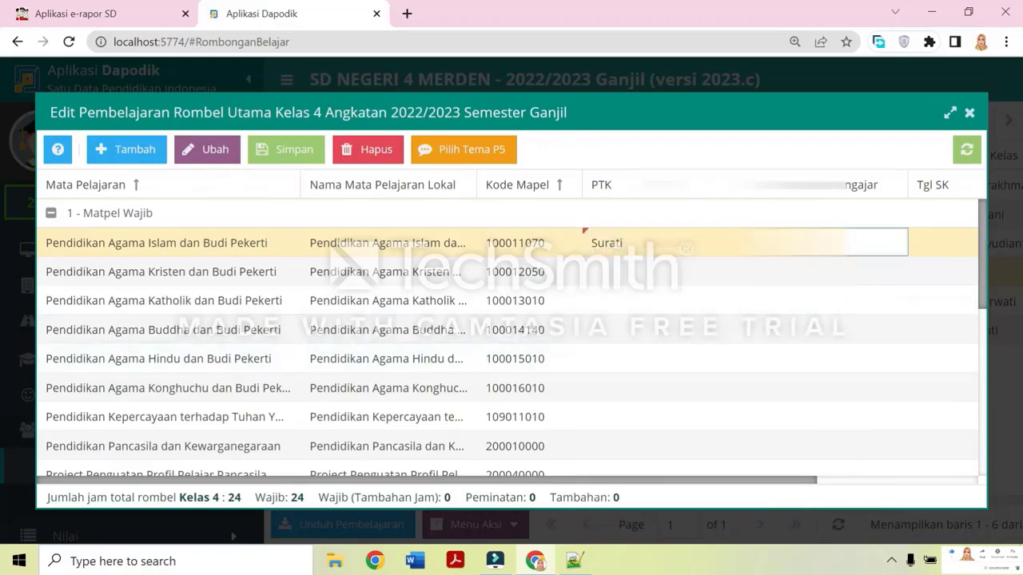
key("ctrl+v")
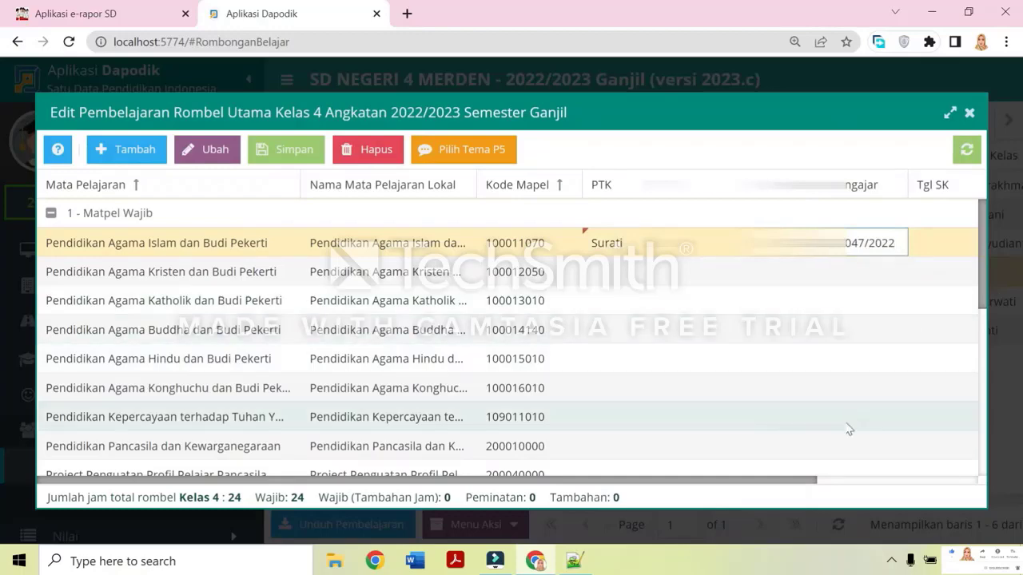
Copy the Tgl SK date 12/07/2022 from the Guru Kelas SD/MI/SLB row into the Pendidikan Agama Islam dan Budi Pekerti row
left_click_drag(788, 482, 895, 479)
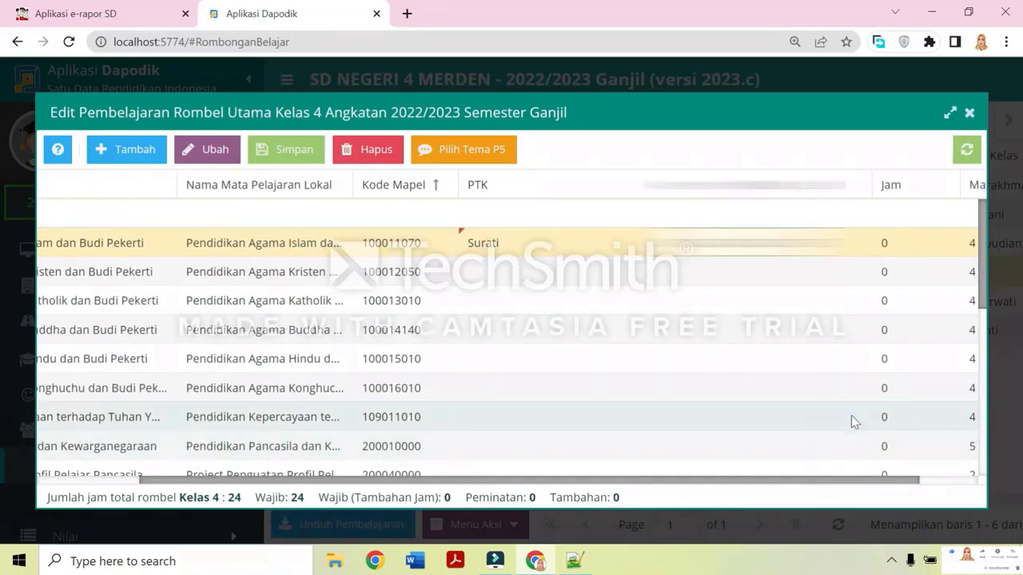
scroll(852, 420, "down", 2)
scroll(511, 335, "up", 3)
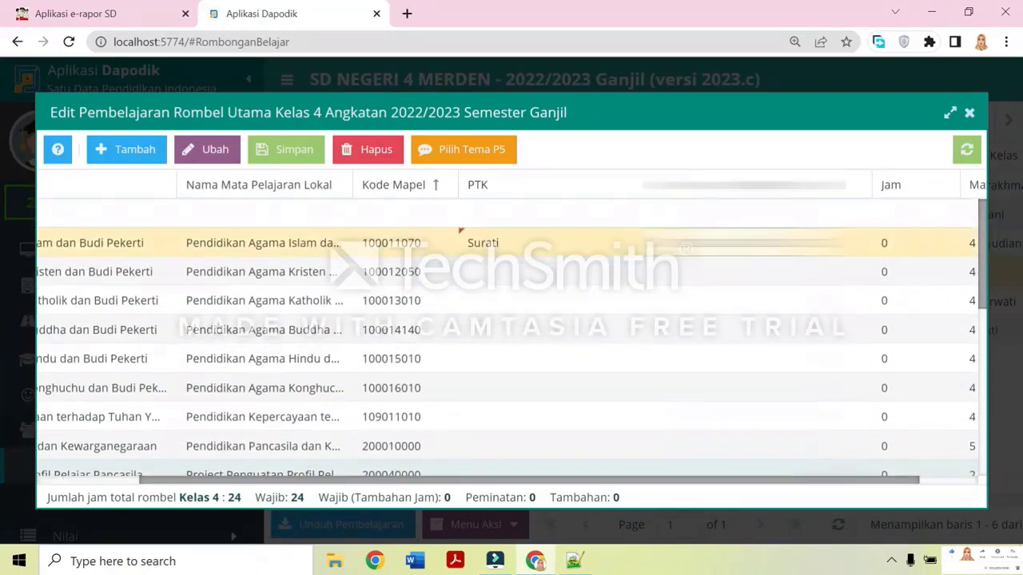
scroll(511, 336, "down", 2)
double_click(815, 462)
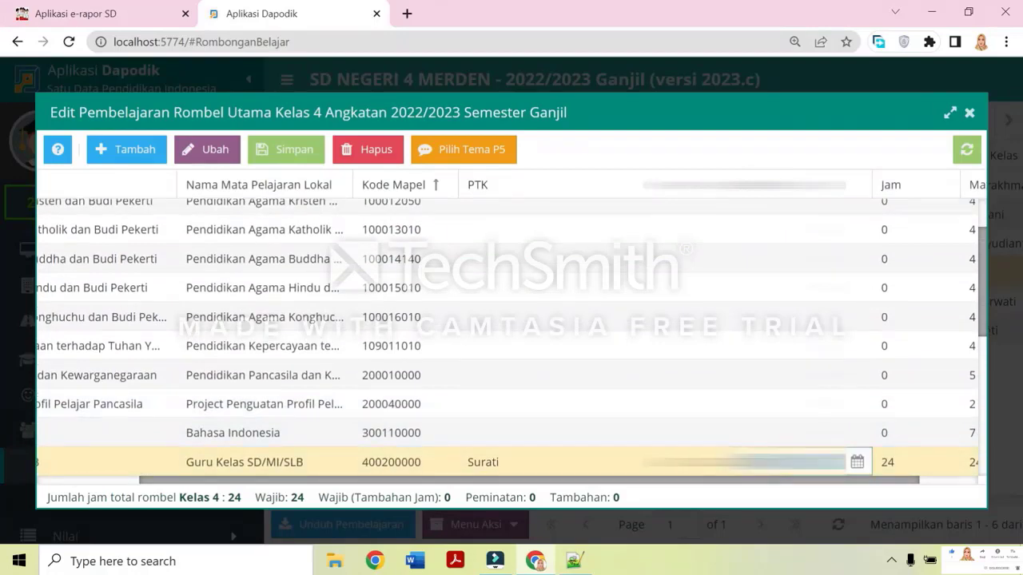
scroll(799, 384, "up", 2)
double_click(798, 242)
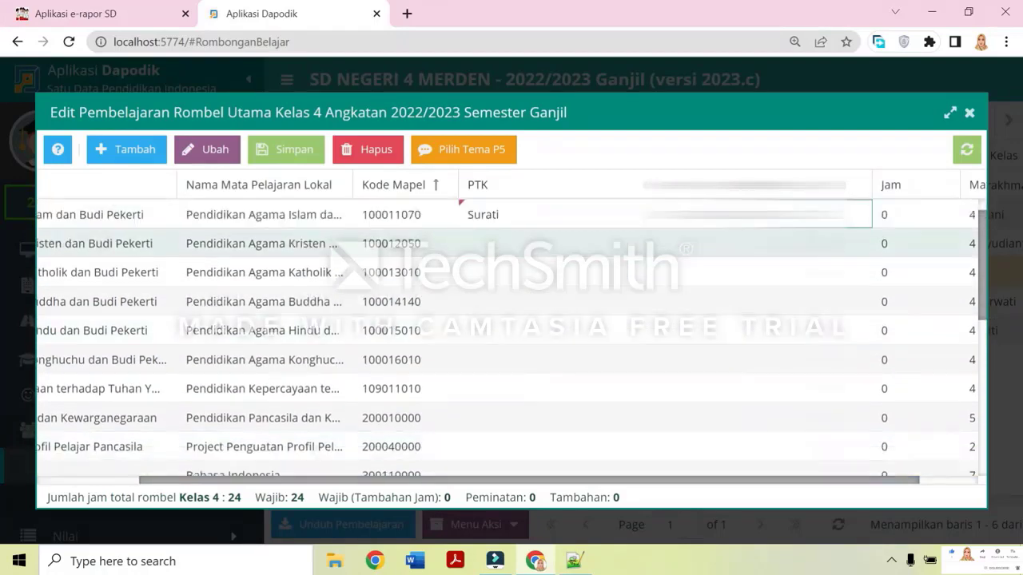
double_click(806, 214)
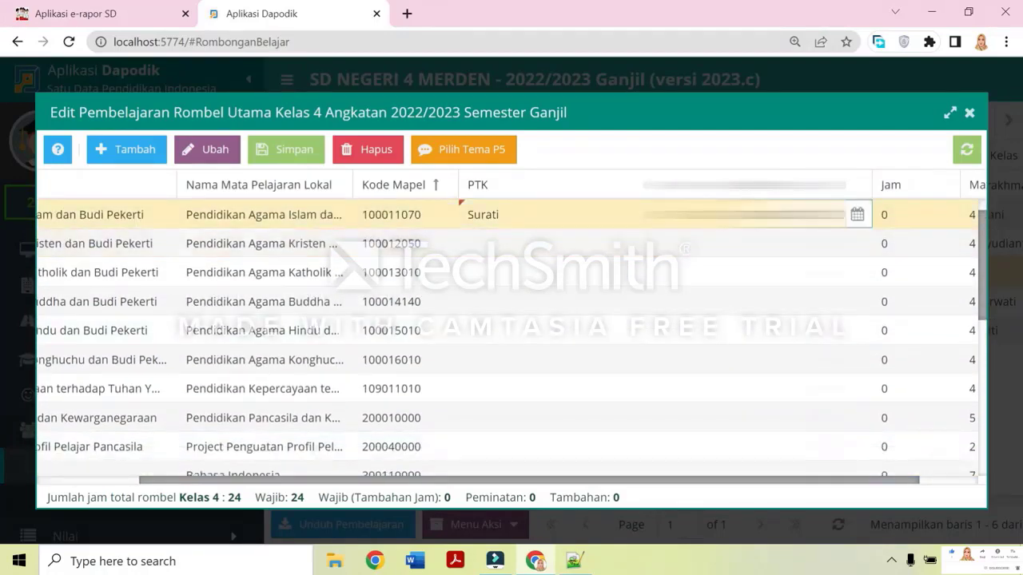
left_click(807, 243)
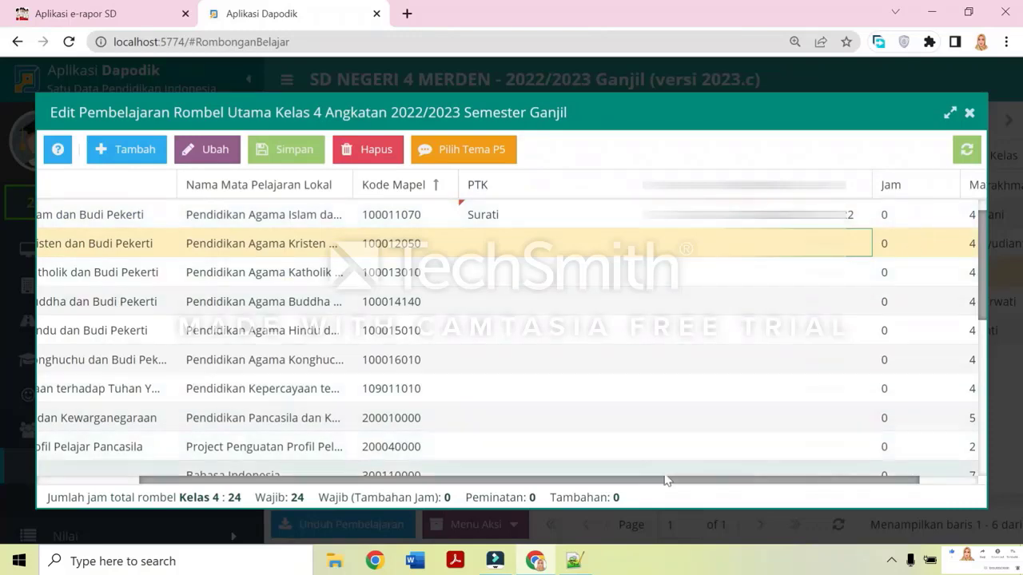
Assign the Kelas 4 class teacher as PTK of Pendidikan Pancasila dan Kewarganegaraan
left_click_drag(667, 479, 610, 482)
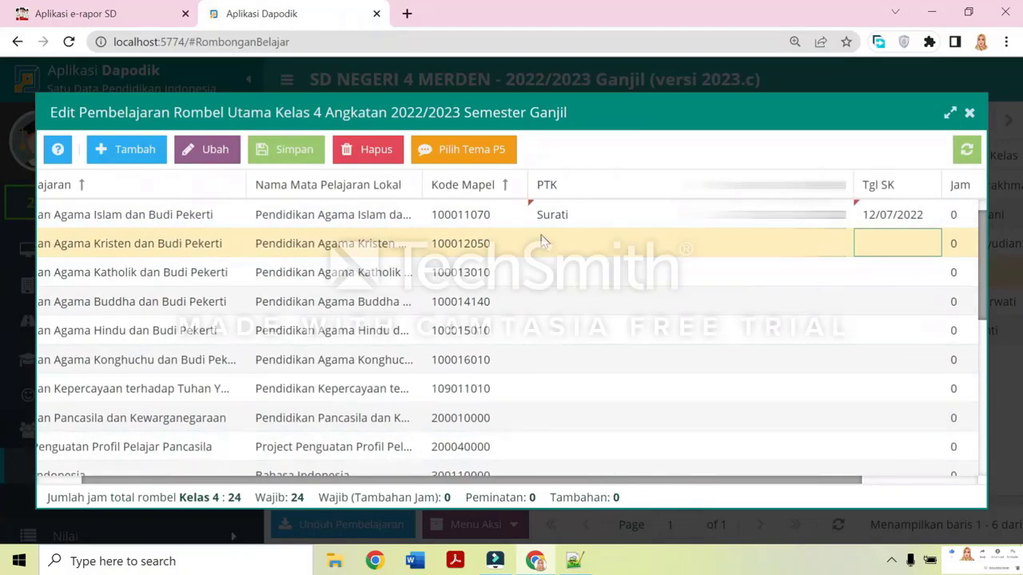
scroll(555, 245, "down", 2)
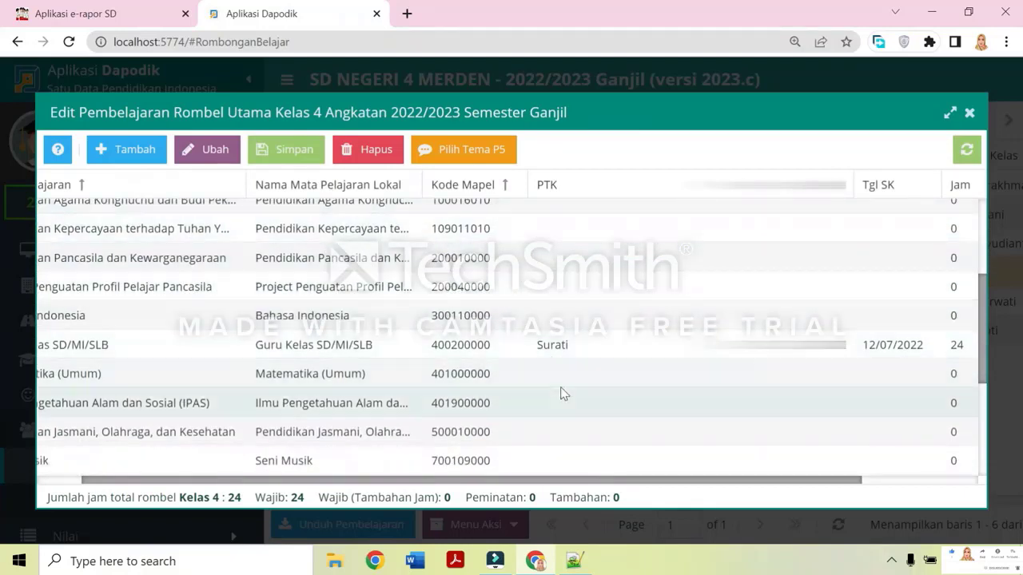
left_click_drag(491, 481, 440, 482)
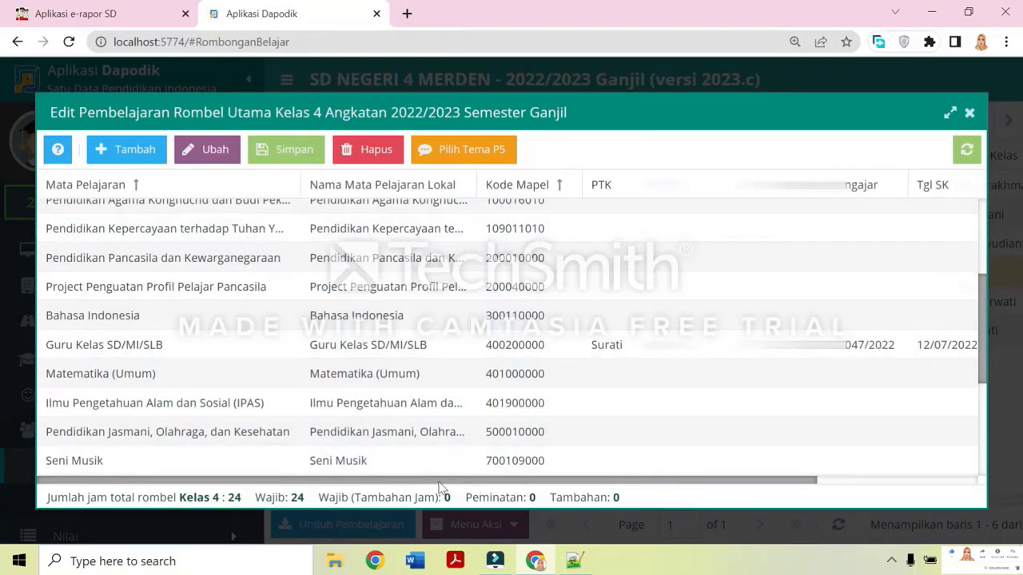
left_click(200, 258)
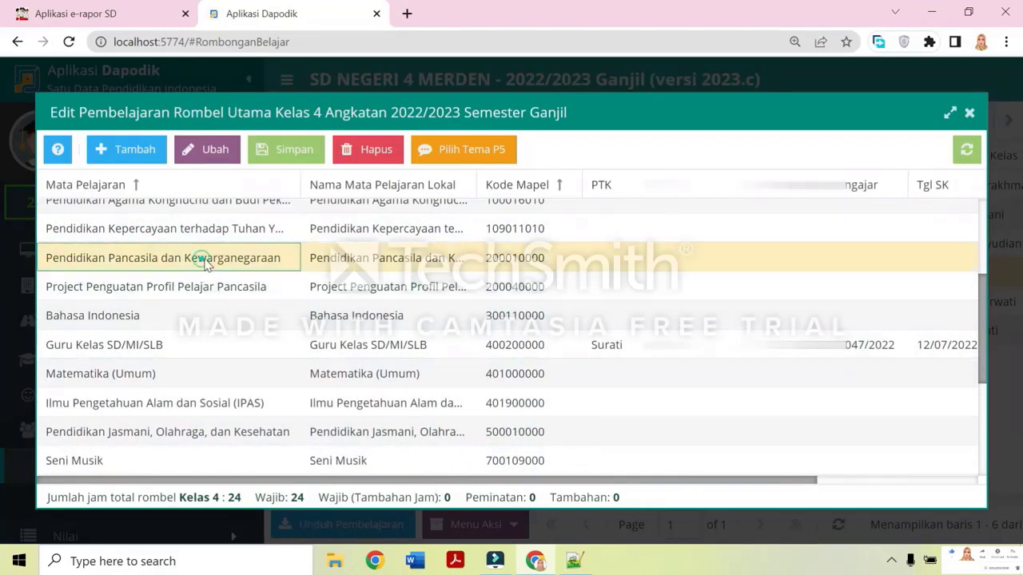
left_click(637, 267)
left_click(637, 267)
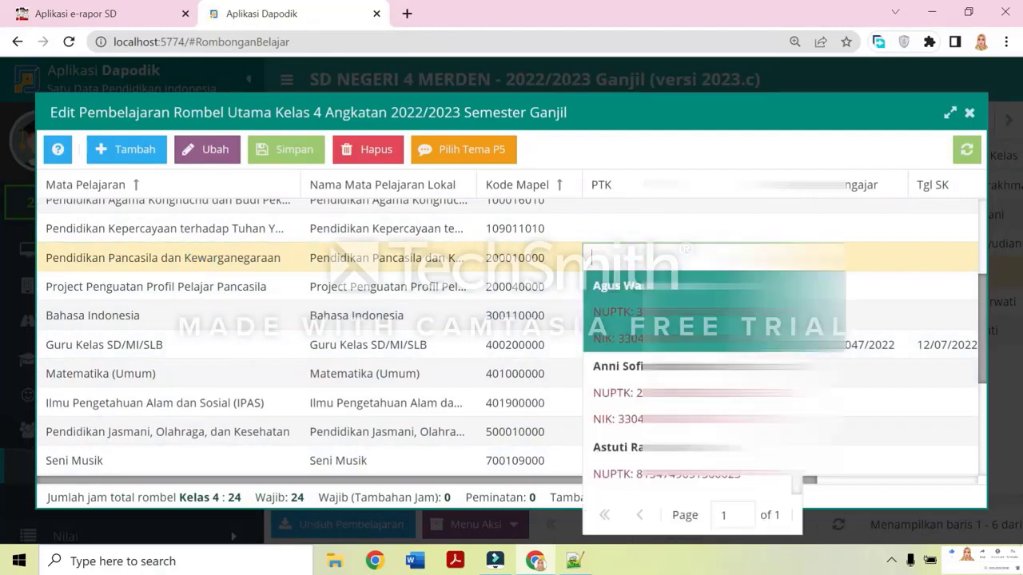
scroll(711, 375, "down", 3)
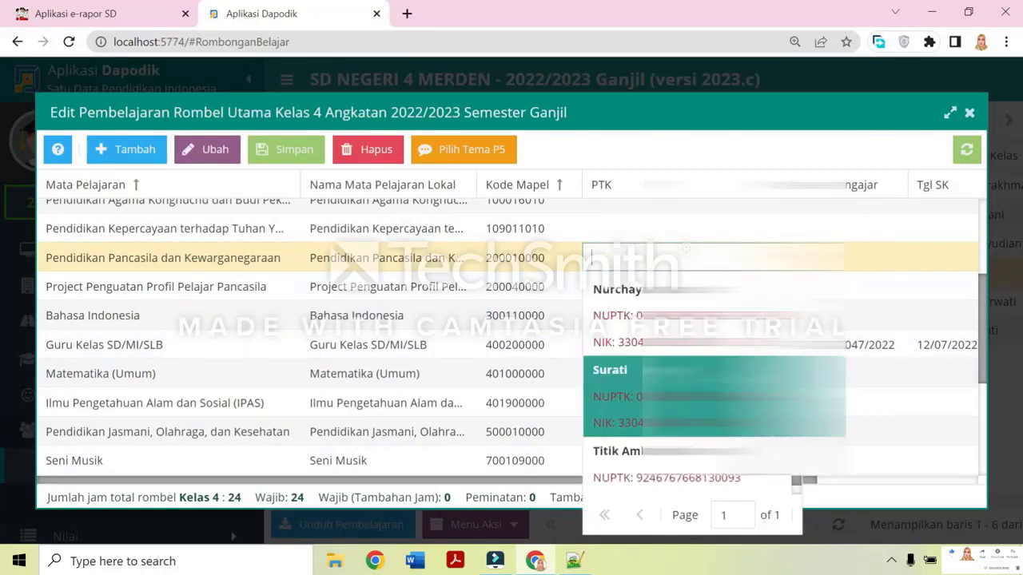
left_click(639, 375)
Copy the SK Mengajar number and the Tgl SK date 12/07/2022 from the Guru Kelas SD/MI/SLB row into Pendidikan Pancasila dan Kewarganegaraan
left_click(882, 260)
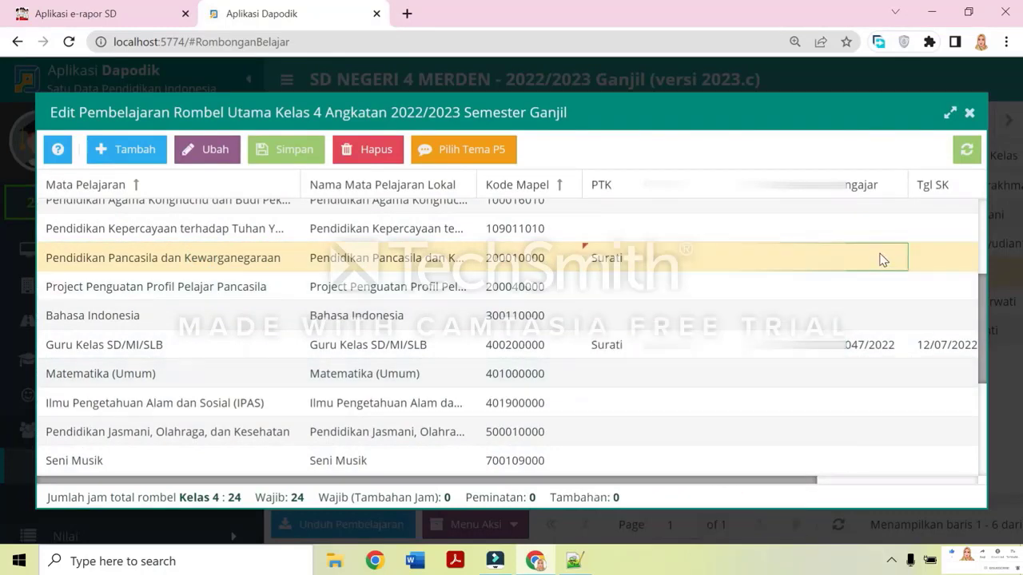
left_click(848, 342)
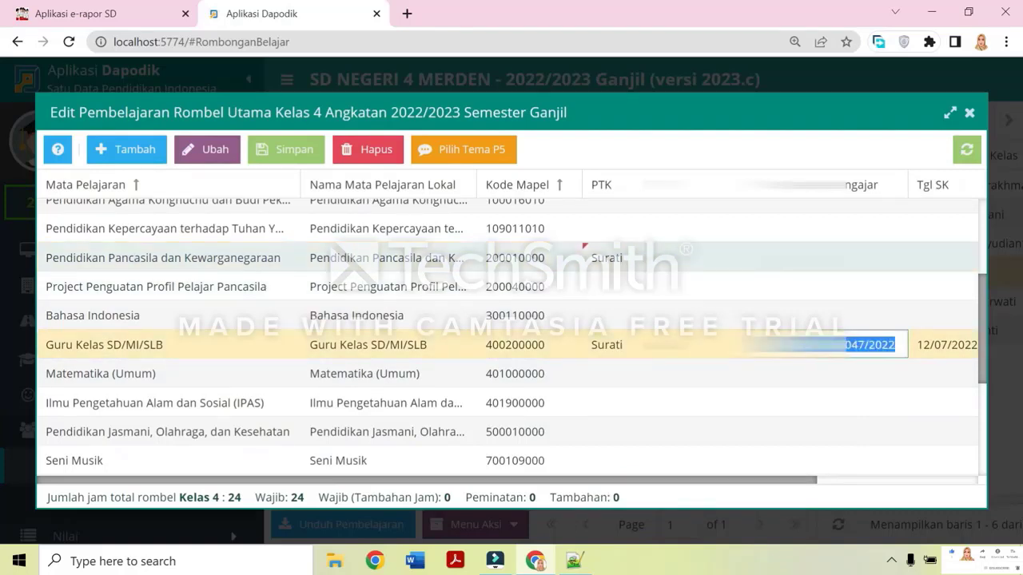
left_click(871, 257)
key("ctrl+v")
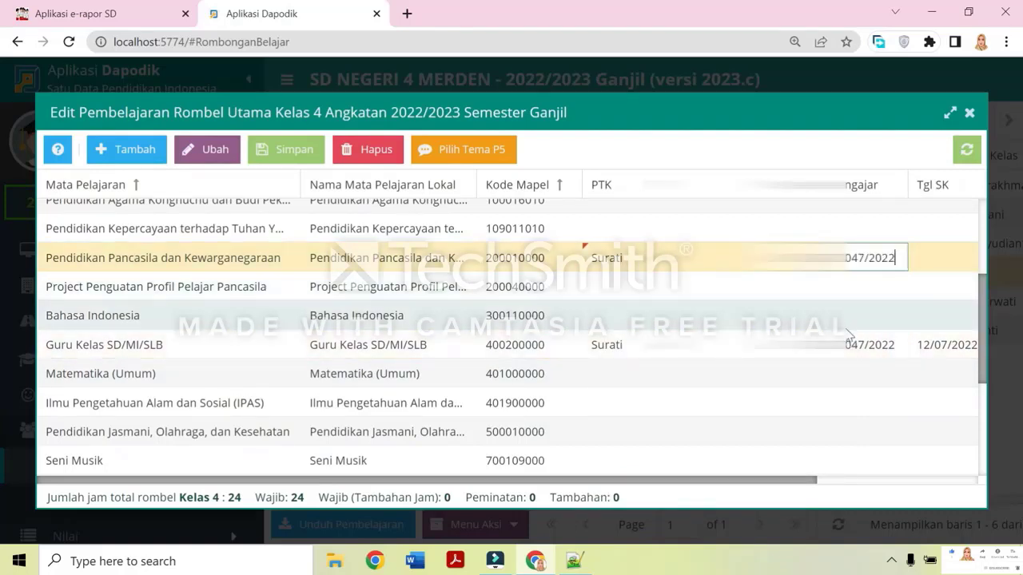
left_click(941, 344)
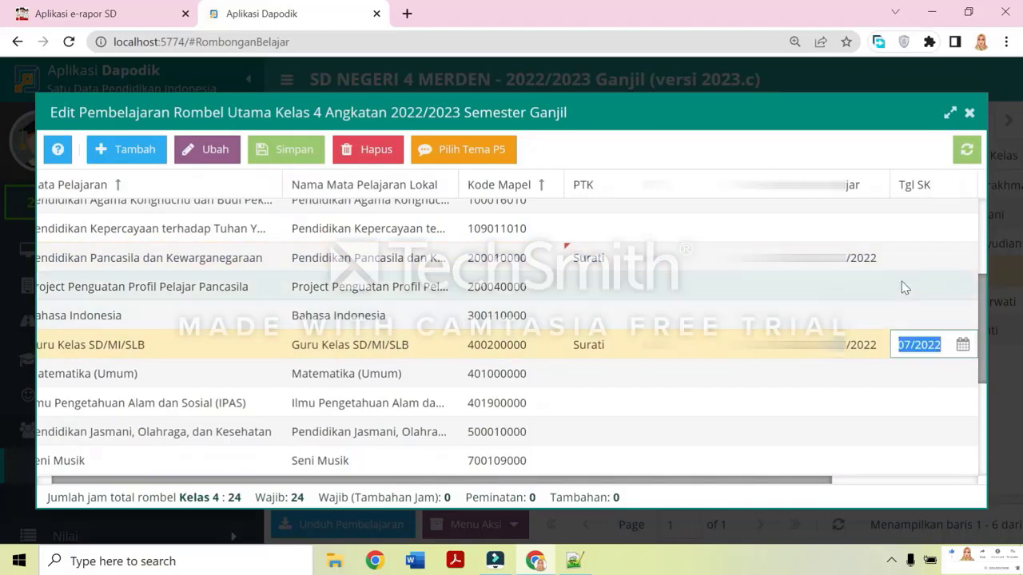
left_click(910, 257)
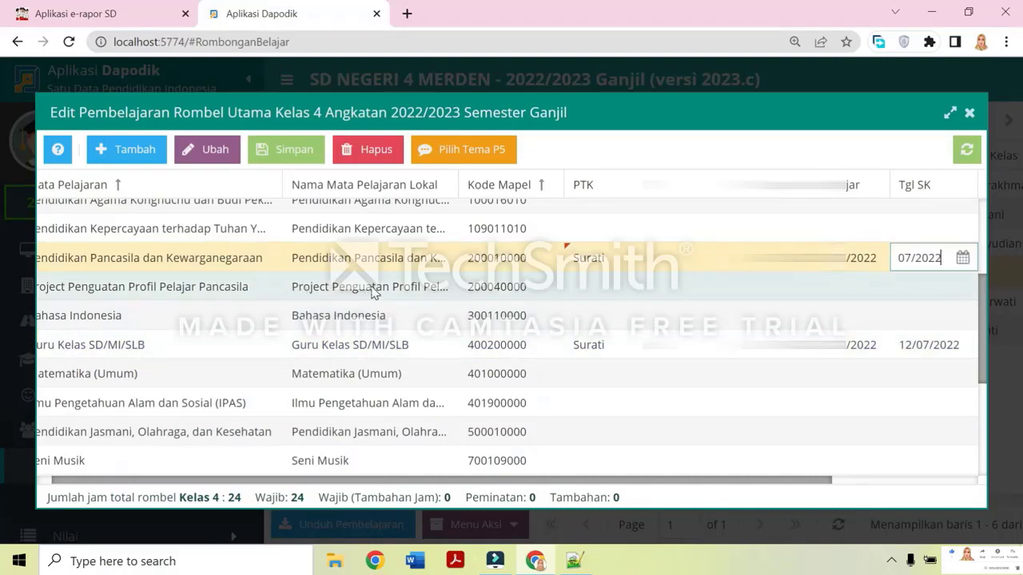
Copy the class teacher's name from the Guru Kelas SD/MI/SLB row and assign that teacher as PTK of Project Penguatan Profil Pelajar Pancasila
left_click(583, 354)
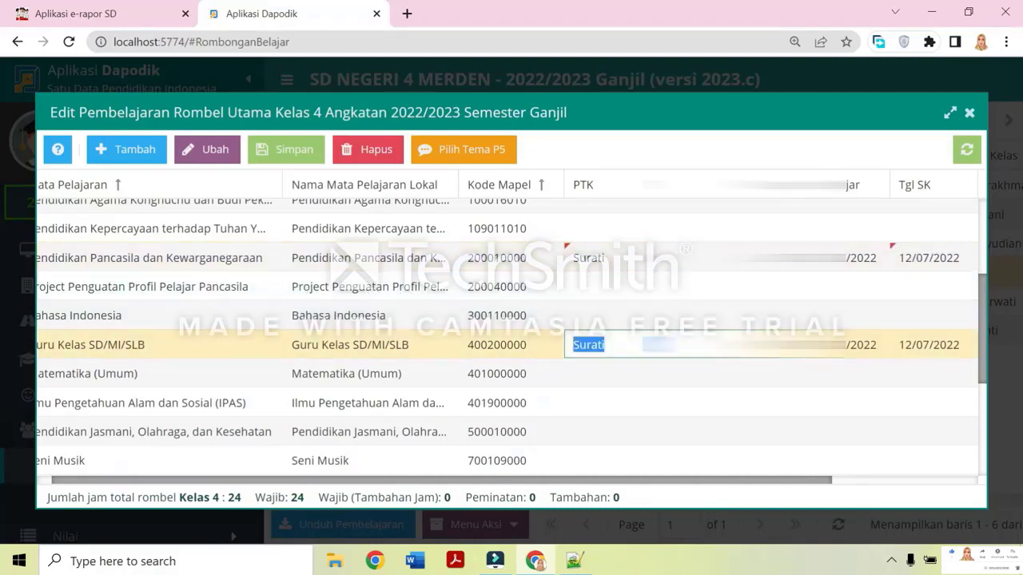
left_click(595, 286)
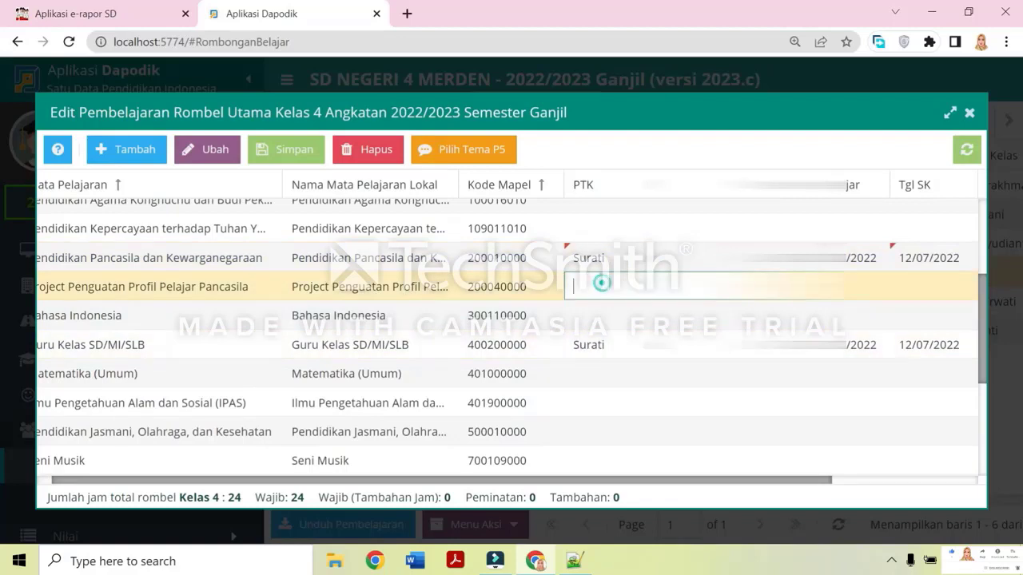
type("Surati")
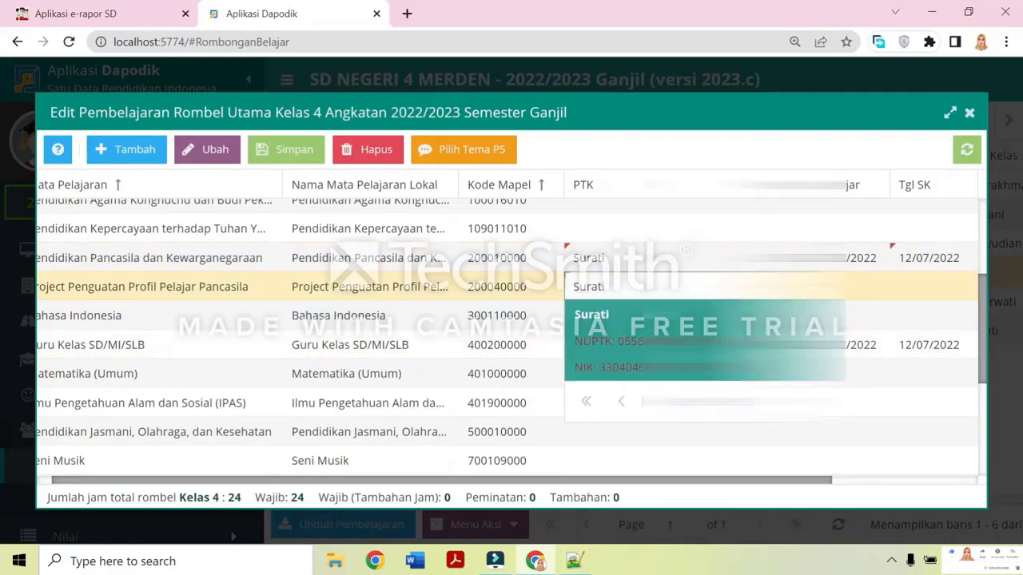
key("Return")
Copy the SK Mengajar number and Tgl SK date 12/07/2022 from the Guru Kelas SD/MI/SLB row into Project Penguatan Profil Pelajar Pancasila
left_click(823, 345)
key("ctrl+a")
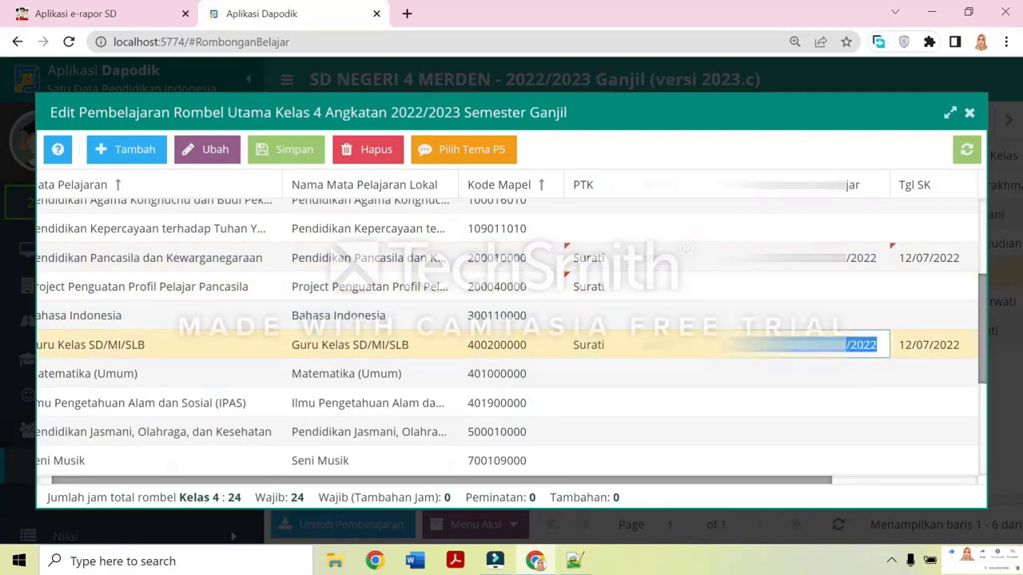
left_click(815, 287)
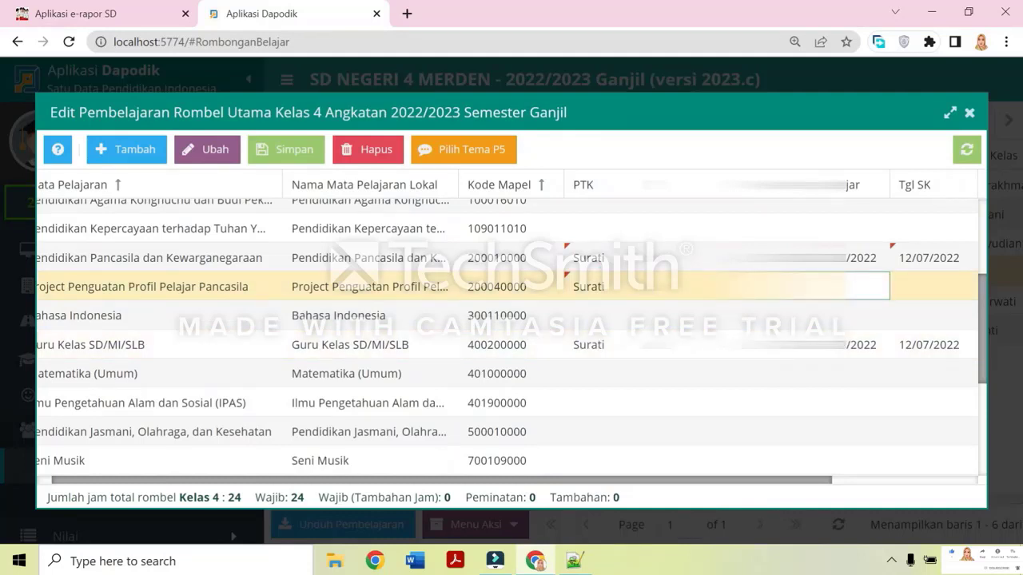
key("ctrl+v")
left_click(914, 345)
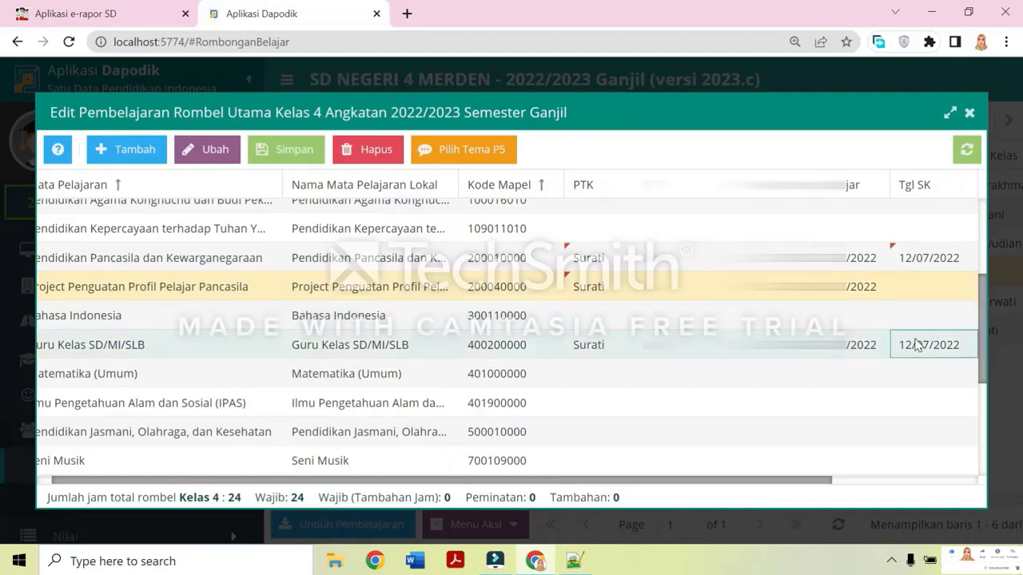
key("ctrl+a")
left_click(906, 287)
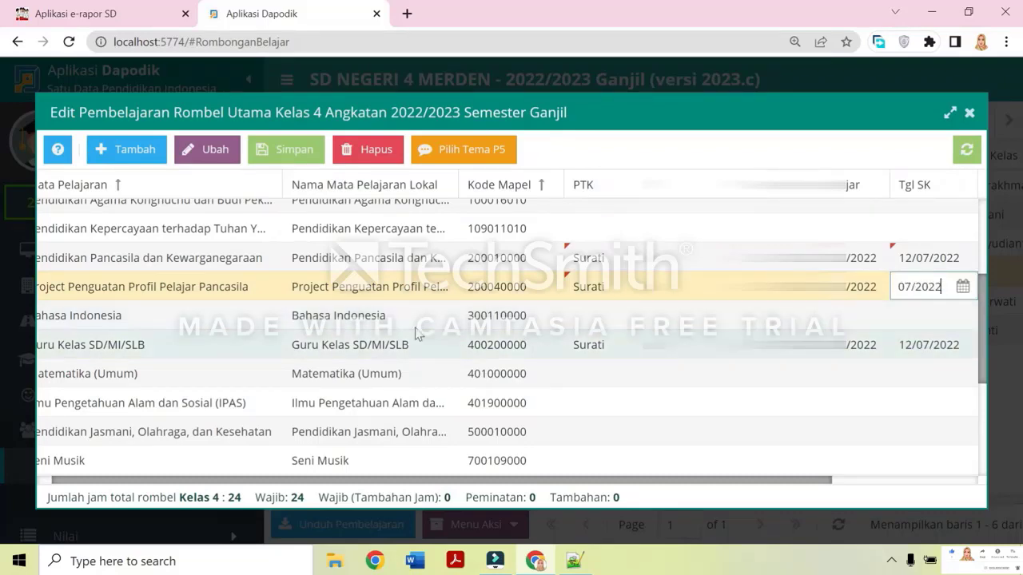
Assign the Kelas 4 class teacher as PTK of Bahasa Indonesia
left_click(605, 317)
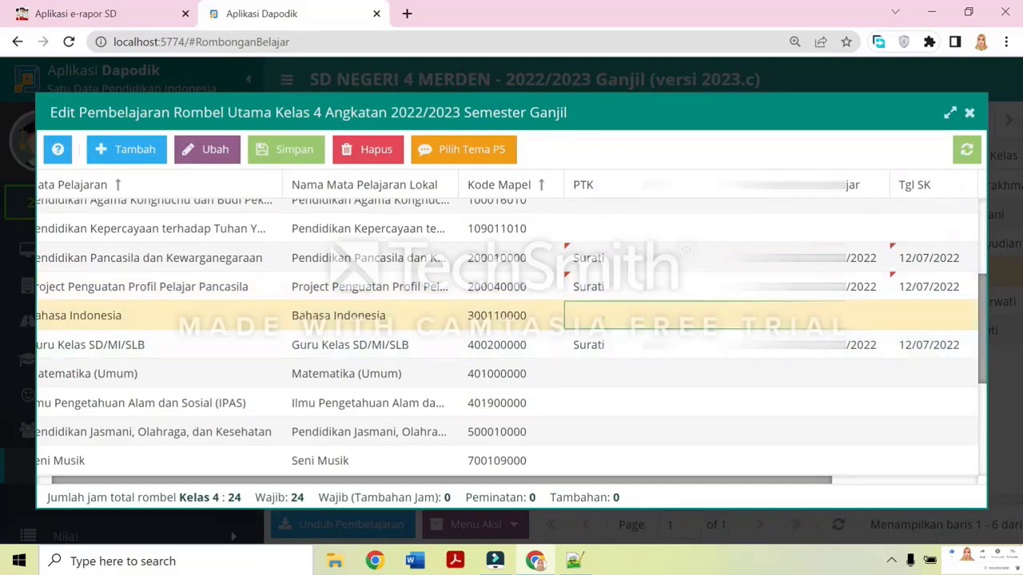
scroll(703, 259, "down", 3)
scroll(703, 280, "up", 4)
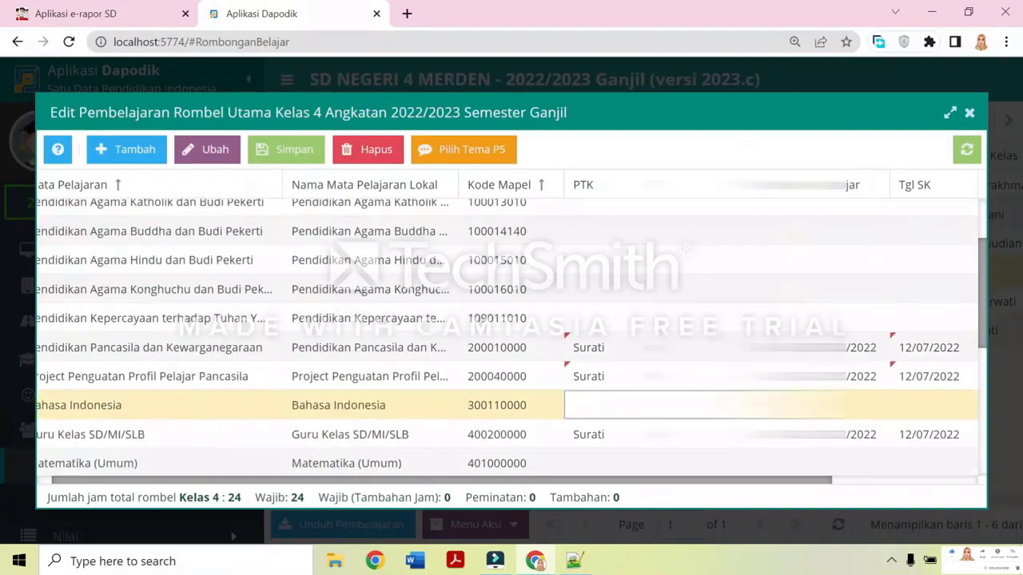
left_click(727, 405)
scroll(711, 320, "down", 3)
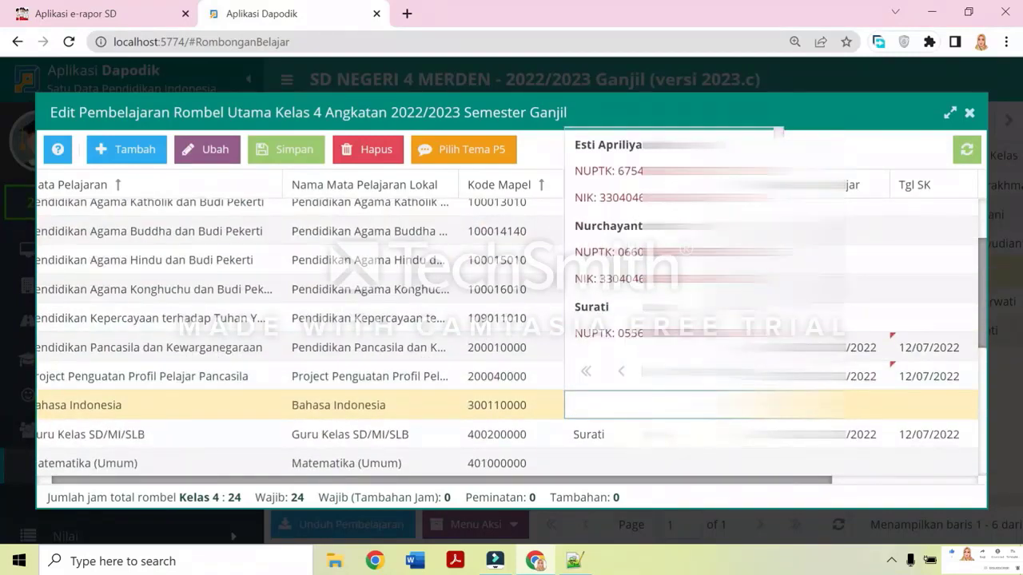
left_click(711, 321)
scroll(711, 324, "down", 1)
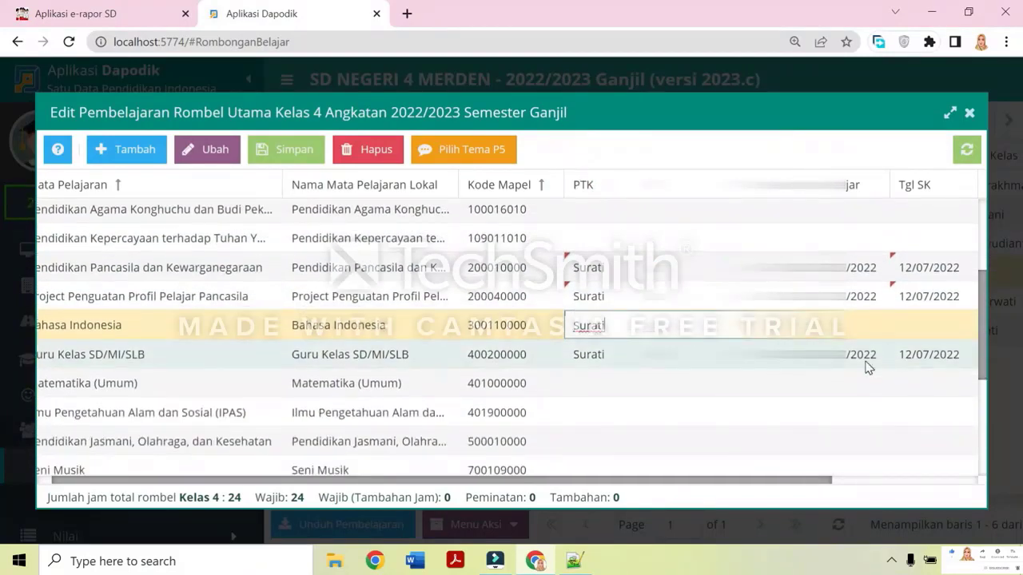
Copy the SK Mengajar number and the Tgl SK date 12/07/2022 from the Guru Kelas SD/MI/SLB row into the Bahasa Indonesia row
left_click(866, 361)
left_click(844, 326)
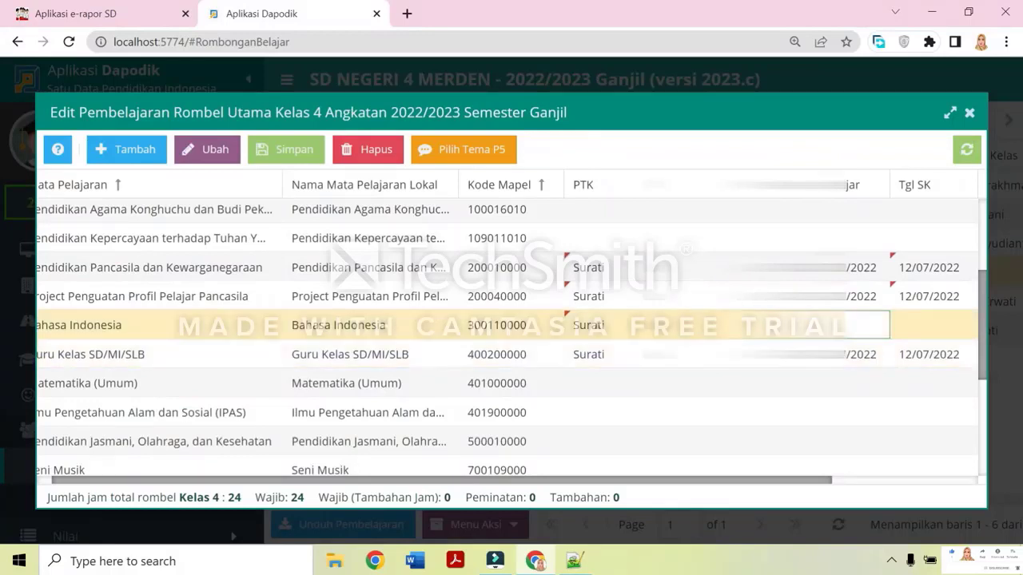
key("ctrl+v")
left_click(919, 356)
key("ctrl+c")
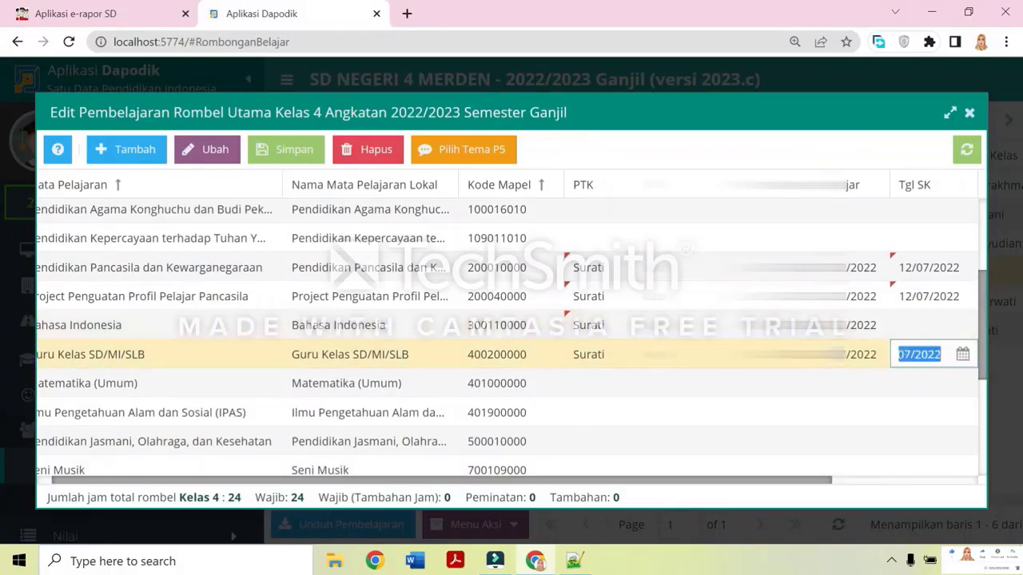
left_click(909, 331)
key("ctrl+v")
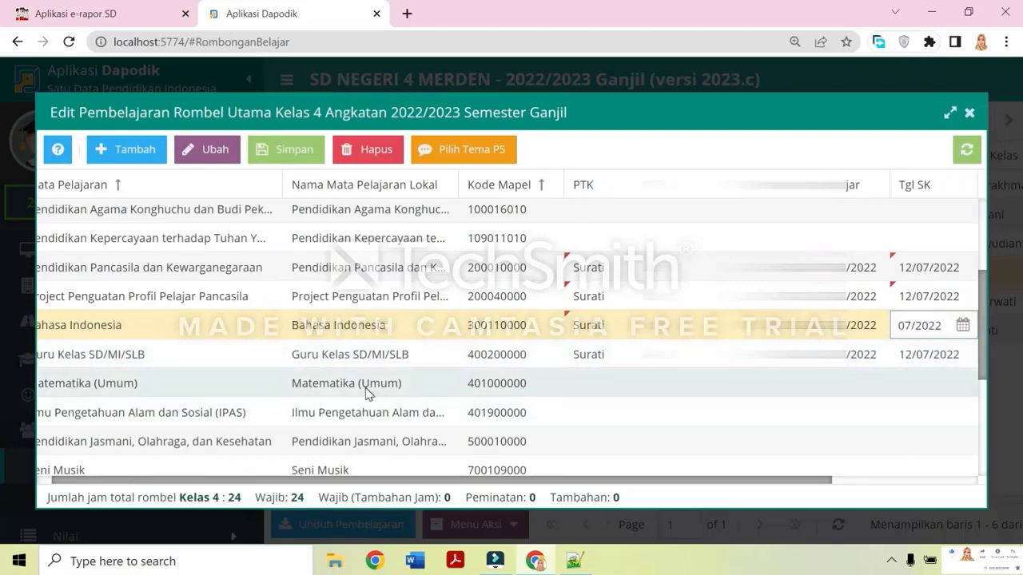
Assign the Kelas 4 class teacher as PTK of Matematika (Umum)
left_click(582, 380)
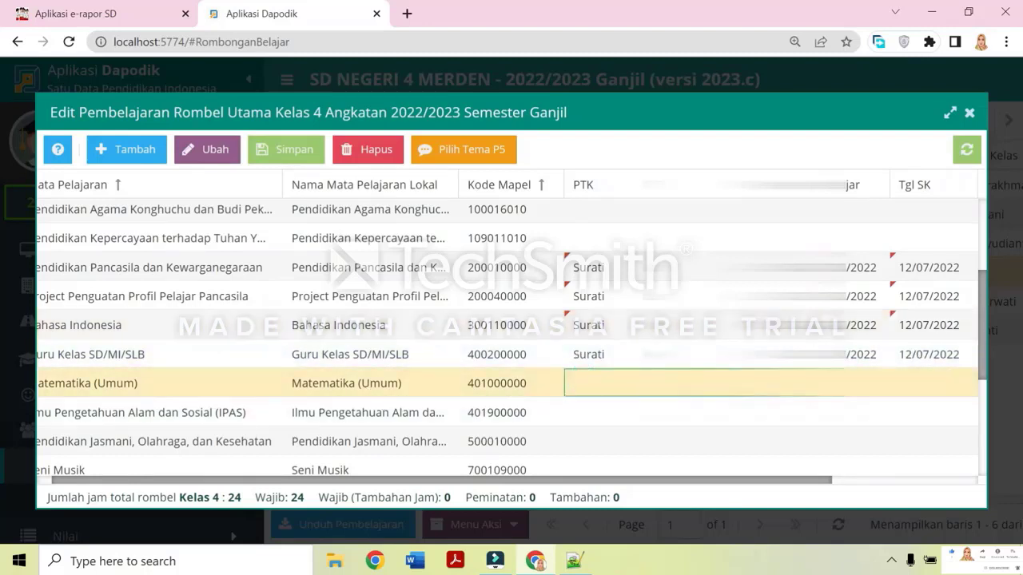
left_click(771, 383)
scroll(751, 291, "down", 1)
scroll(751, 308, "down", 3)
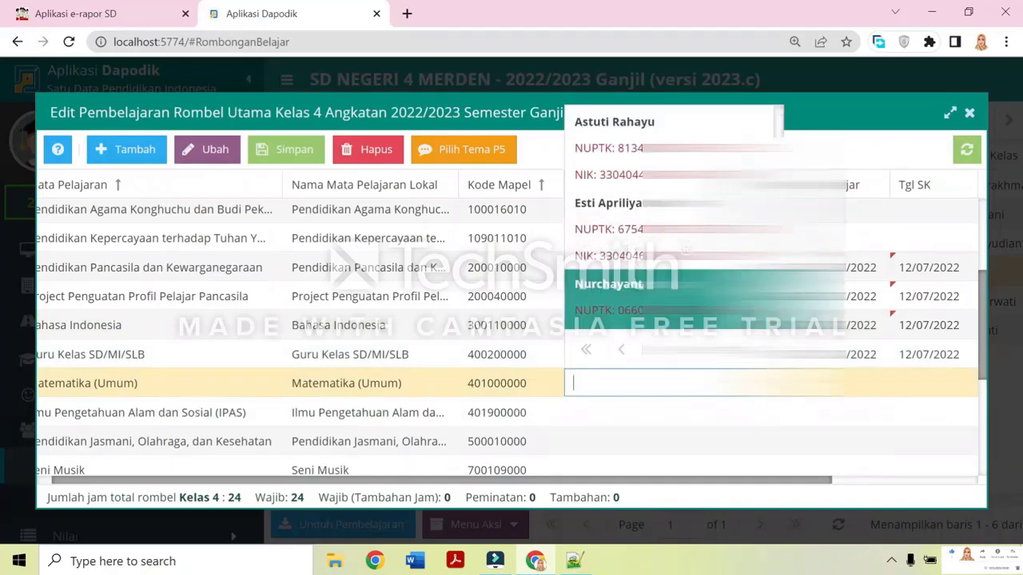
left_click(751, 319)
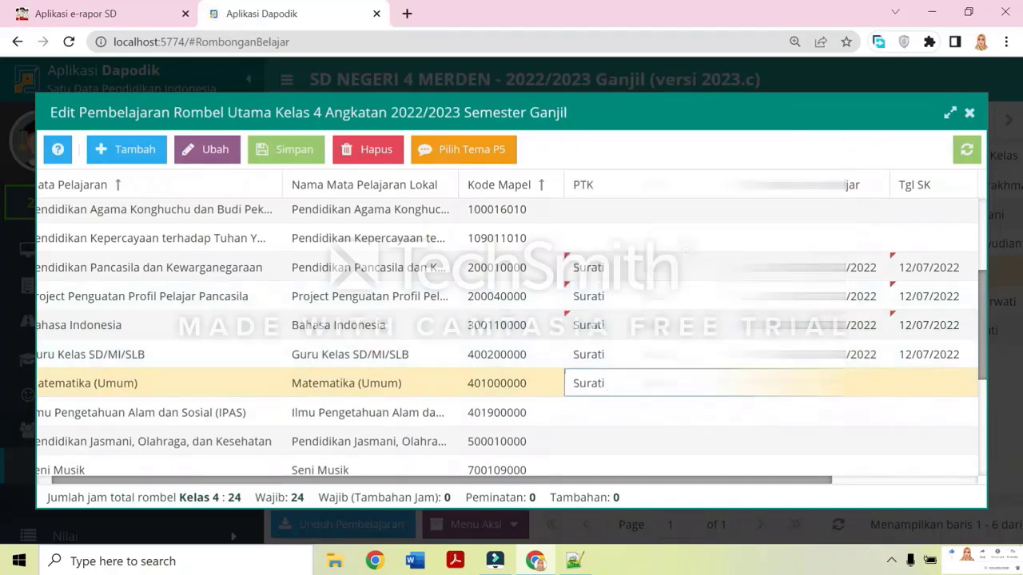
left_click(803, 383)
Copy the SK Mengajar number from the Guru Kelas SD/MI/SLB row into the Matematika (Umum) row
left_click(802, 355)
key("ctrl+a")
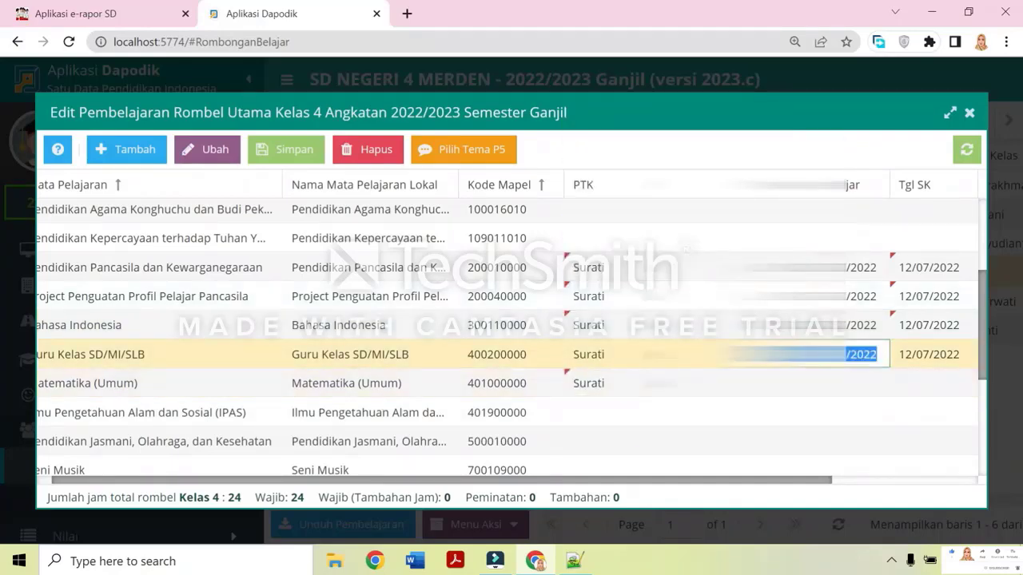
left_click(803, 383)
key("ctrl+v")
Copy the Tgl SK date 12/07/2022 from the Guru Kelas SD/MI/SLB row into the Matematika (Umum) row
left_click(923, 361)
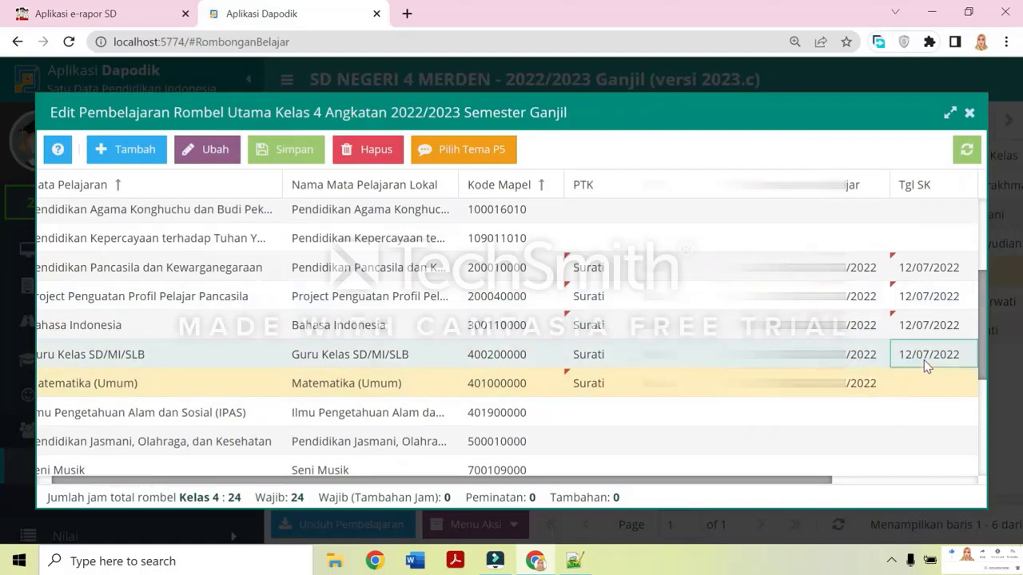
left_click(925, 362)
key("ctrl+a")
left_click(910, 385)
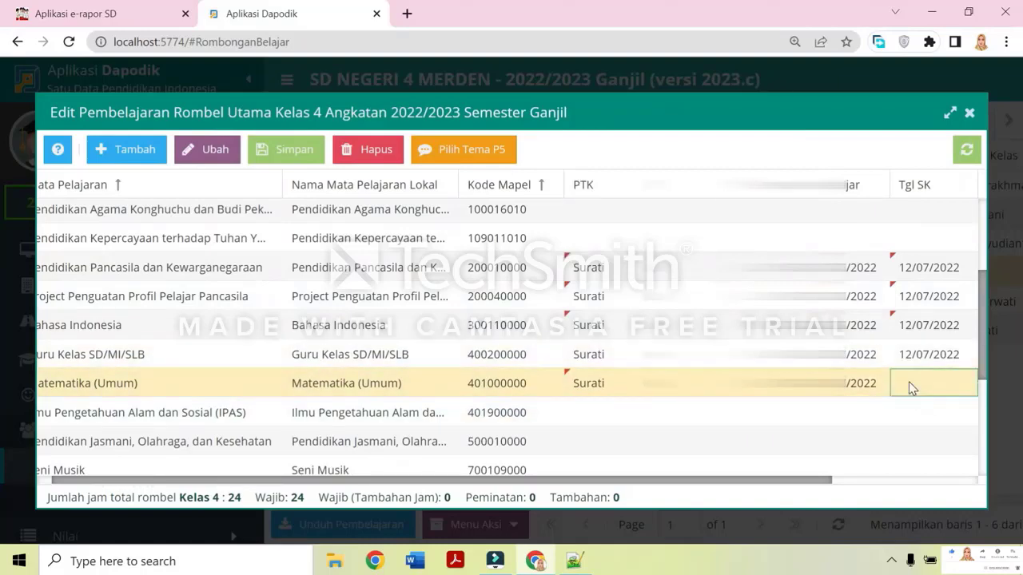
left_click(911, 385)
key("ctrl+v")
Assign the Kelas 4 class teacher as PTK of Muatan Lokal Bahasa Daerah under Matpel Wajib Tambahan
scroll(911, 385, "down", 3)
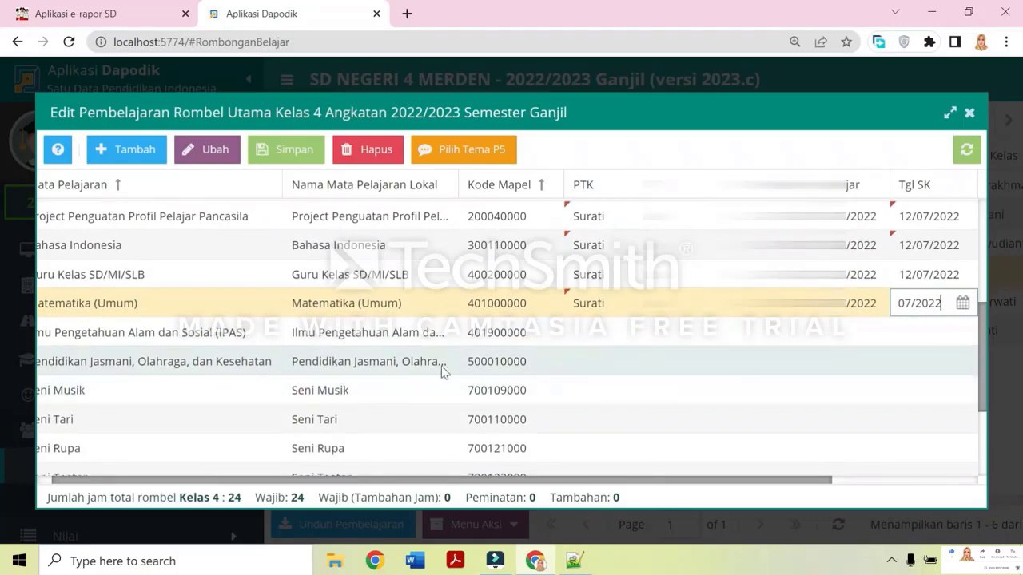
left_click_drag(626, 485, 596, 479)
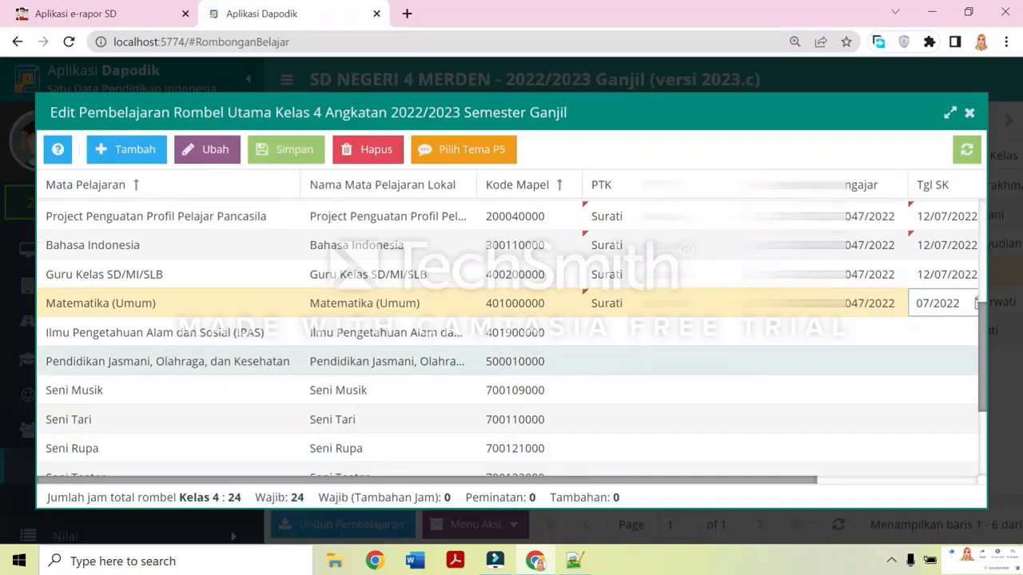
scroll(875, 374, "down", 2)
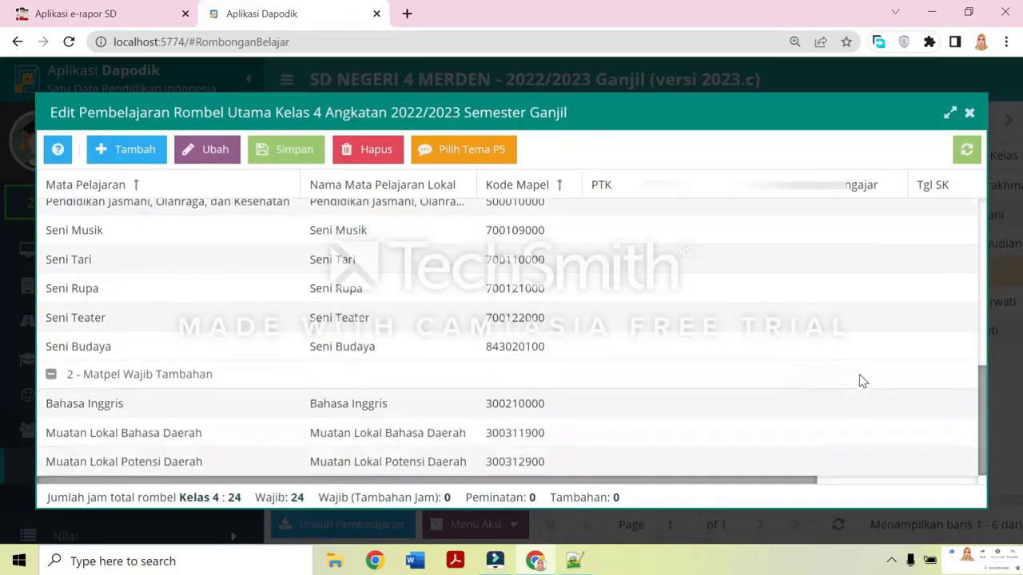
scroll(863, 377, "up", 5)
scroll(246, 394, "up", 1)
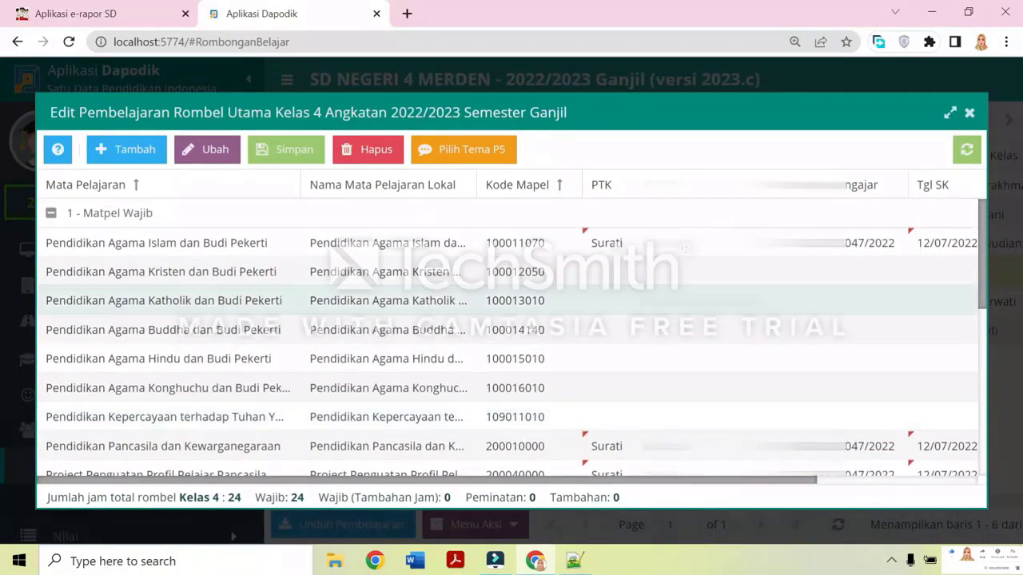
scroll(246, 394, "down", 5)
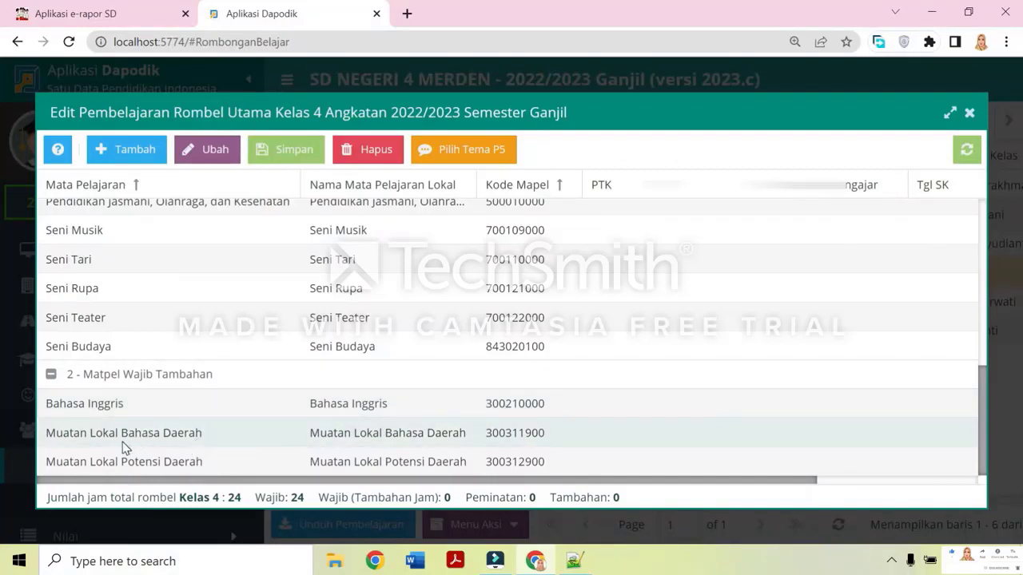
left_click(601, 429)
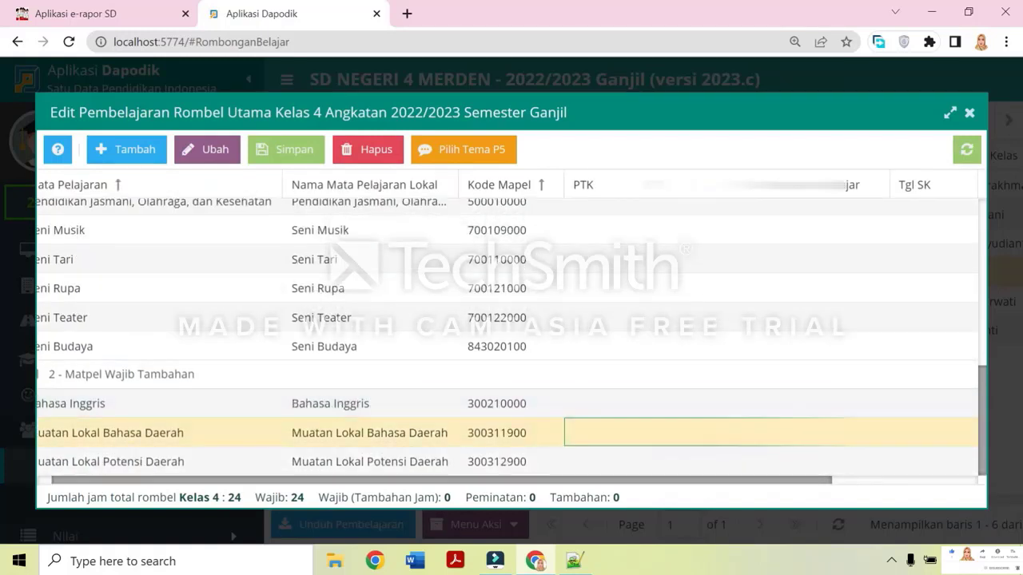
left_click(693, 433)
left_click(723, 432)
scroll(703, 348, "down", 1)
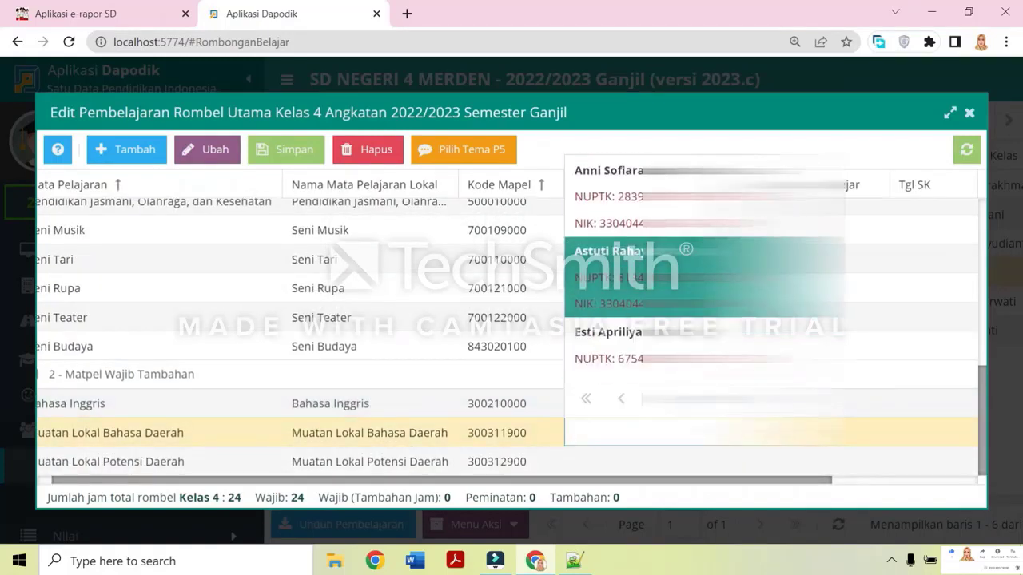
scroll(703, 281, "down", 3)
left_click(703, 285)
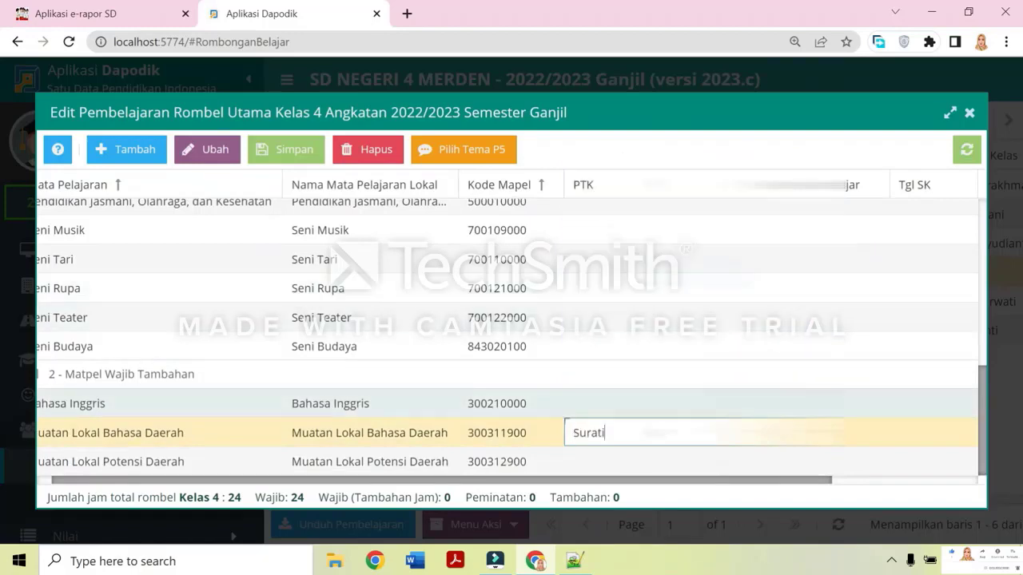
Copy the SK Mengajar number from the Matematika (Umum) row into the Muatan Lokal Bahasa Daerah row
left_click_drag(797, 485, 838, 481)
scroll(838, 480, "up", 3)
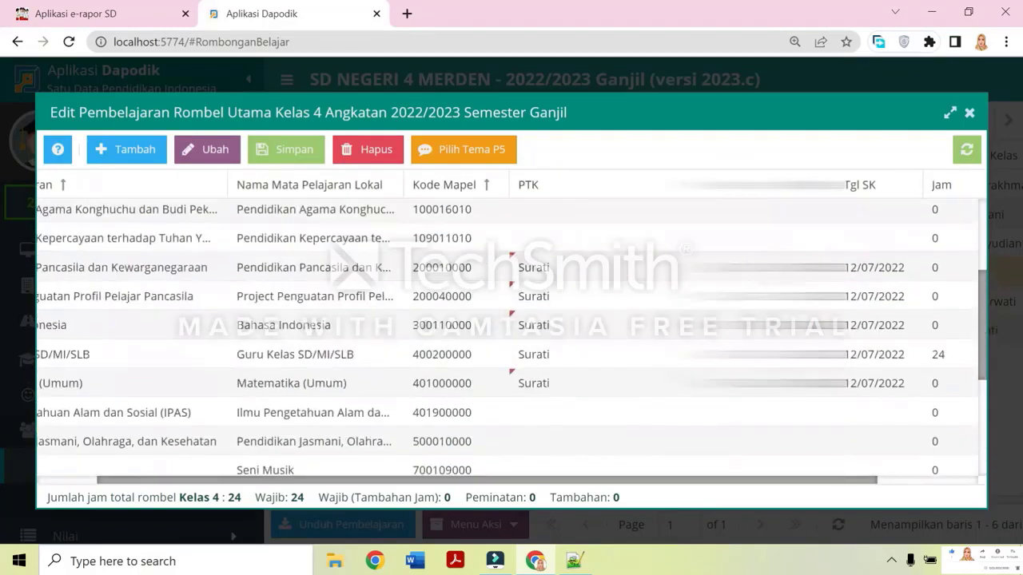
scroll(512, 388, "down", 2)
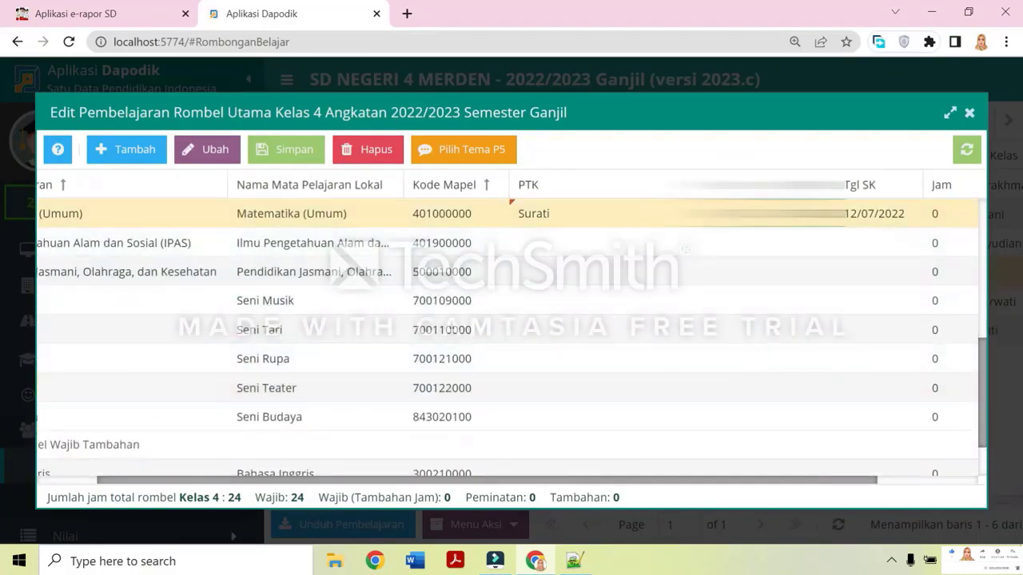
key("ctrl+a")
scroll(751, 298, "down", 1)
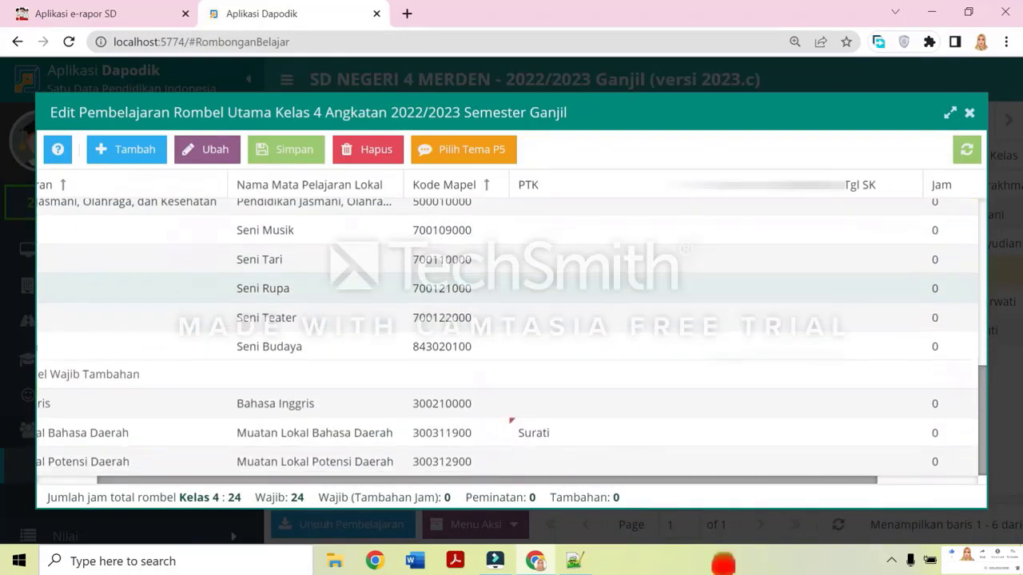
left_click(751, 432)
scroll(751, 432, "down", 1)
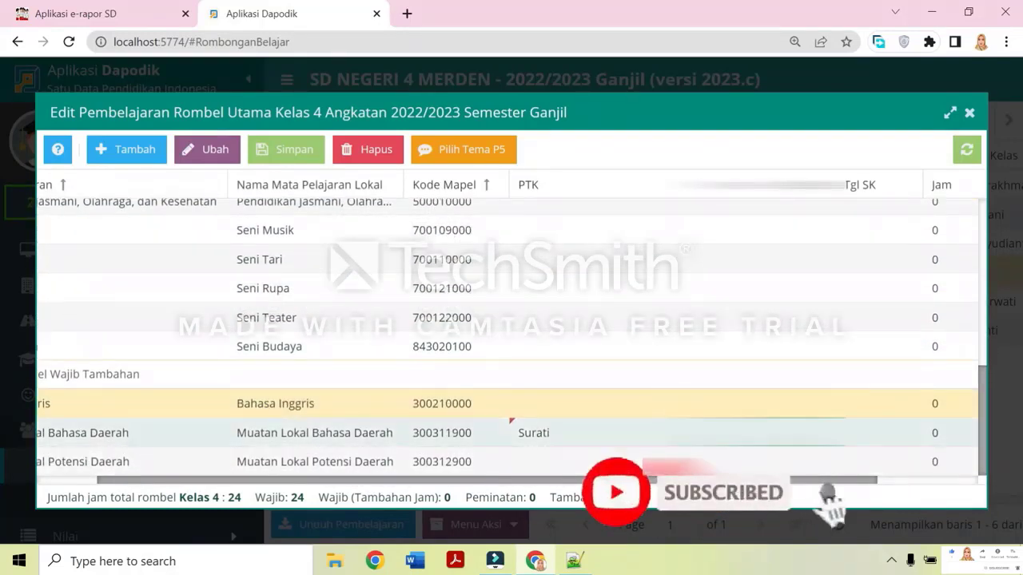
left_click(751, 432)
key("ctrl+v")
Copy the Tgl SK date 12/07/2022 from the Matematika (Umum) row into the Muatan Lokal Bahasa Daerah row
scroll(861, 434, "up", 3)
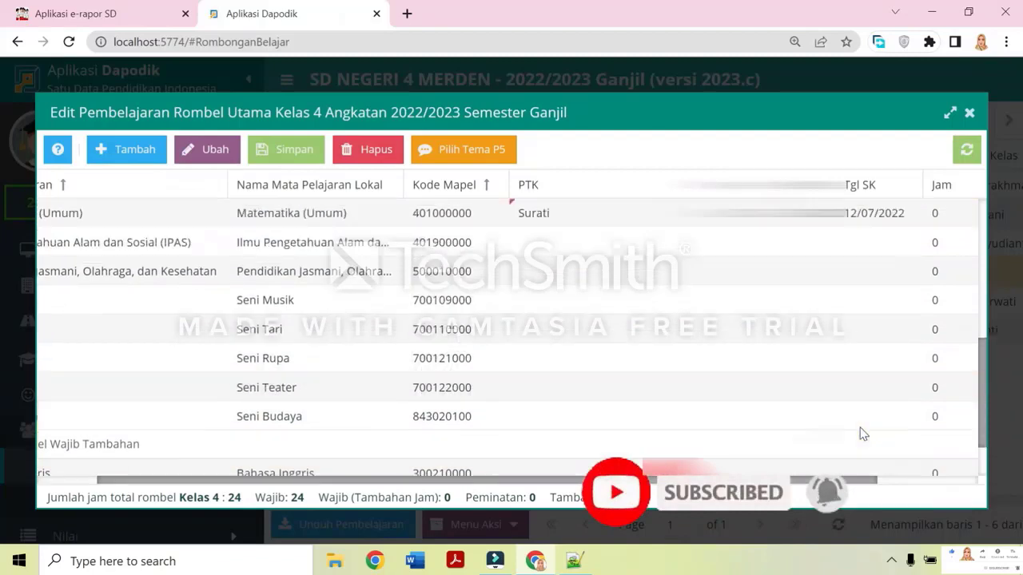
left_click(865, 309)
left_click(865, 309)
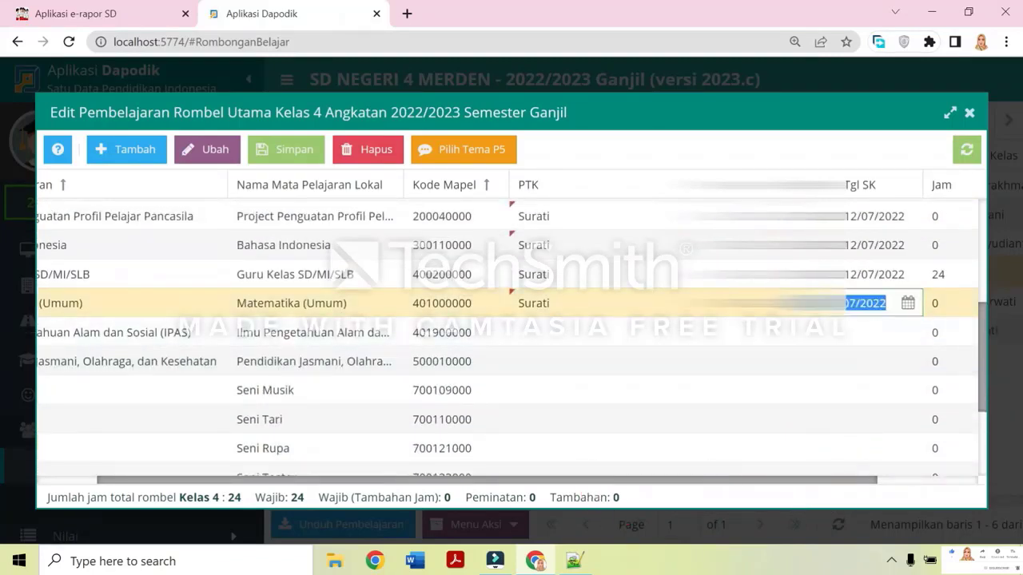
scroll(856, 351, "down", 3)
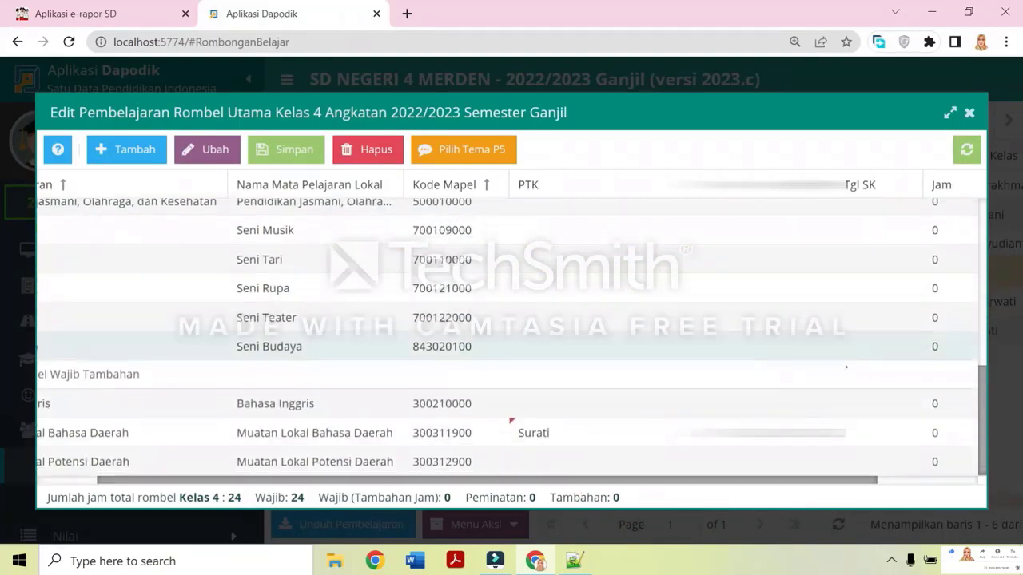
left_click(866, 430)
left_click(865, 428)
scroll(866, 430, "down", 1)
left_click(866, 430)
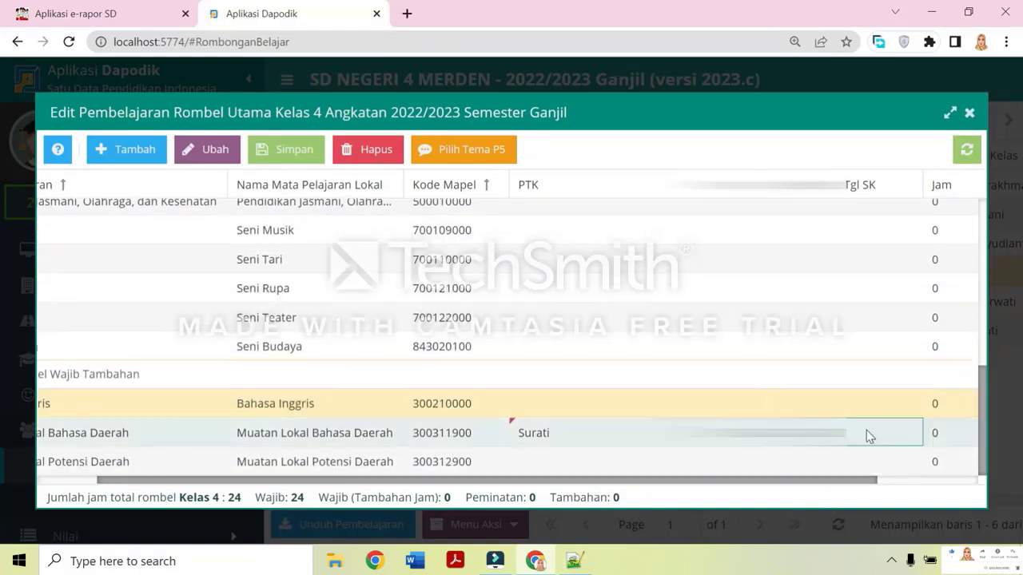
key("ctrl+v")
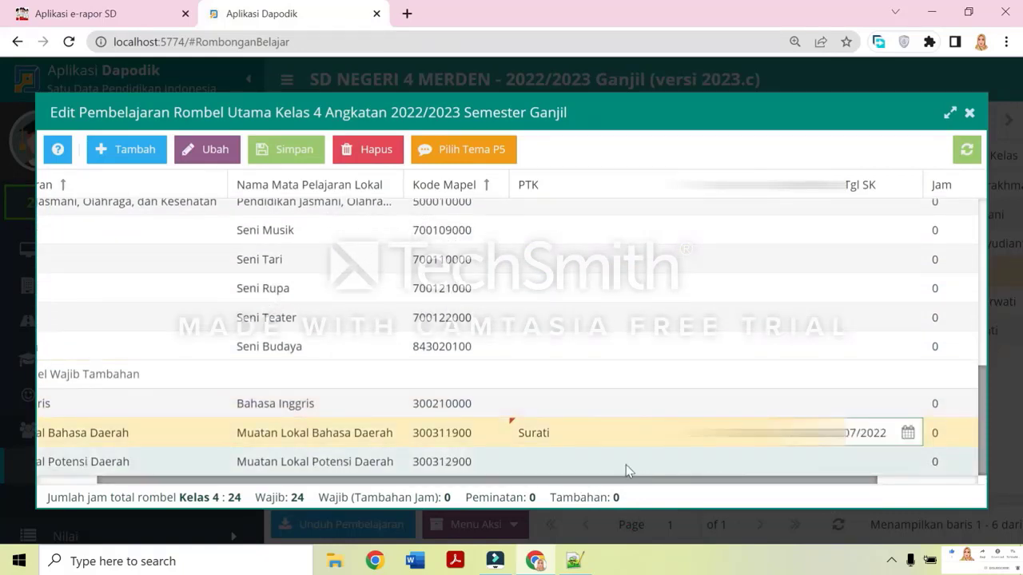
Assign the Kelas 4 class teacher as PTK of Muatan Lokal Potensi Daerah, copying the name from the Muatan Lokal Bahasa Daerah row
left_click(625, 465)
left_click_drag(625, 480, 518, 482)
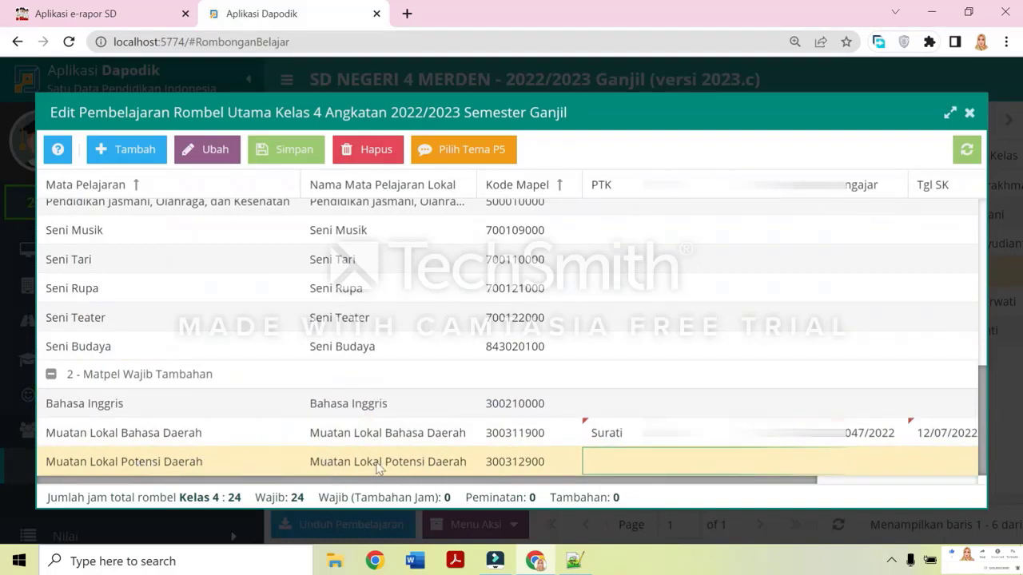
left_click(632, 437)
key("ctrl+c")
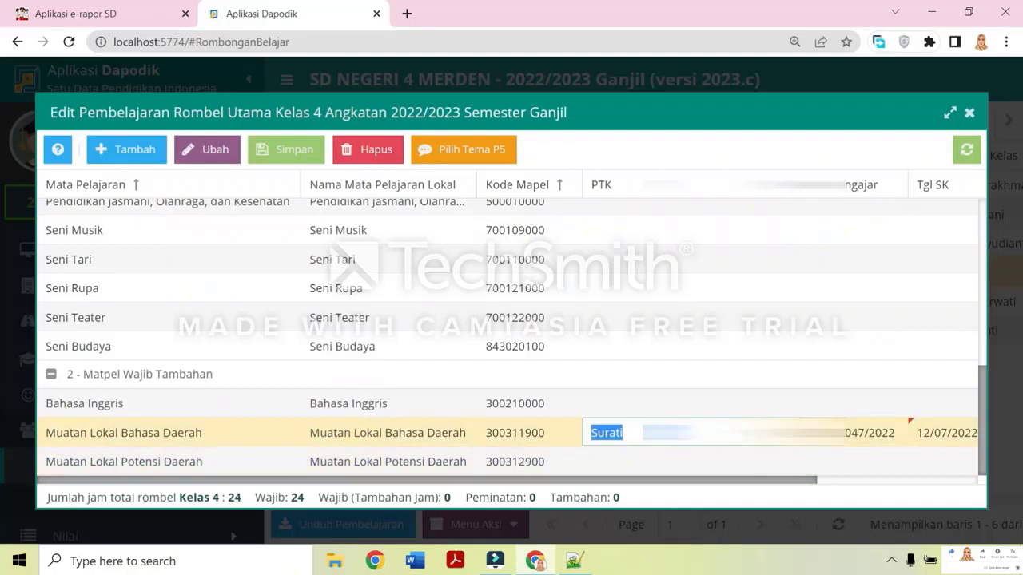
left_click(630, 458)
key("ctrl+v")
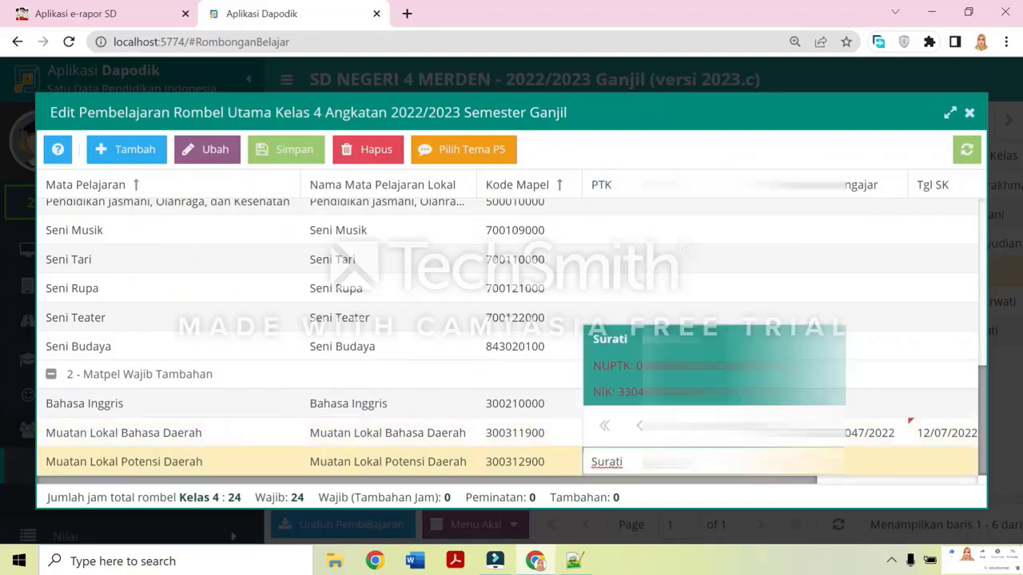
left_click(663, 391)
Copy the SK Mengajar number from the Muatan Lokal Bahasa Daerah row into the Muatan Lokal Potensi Daerah row
left_click(867, 433)
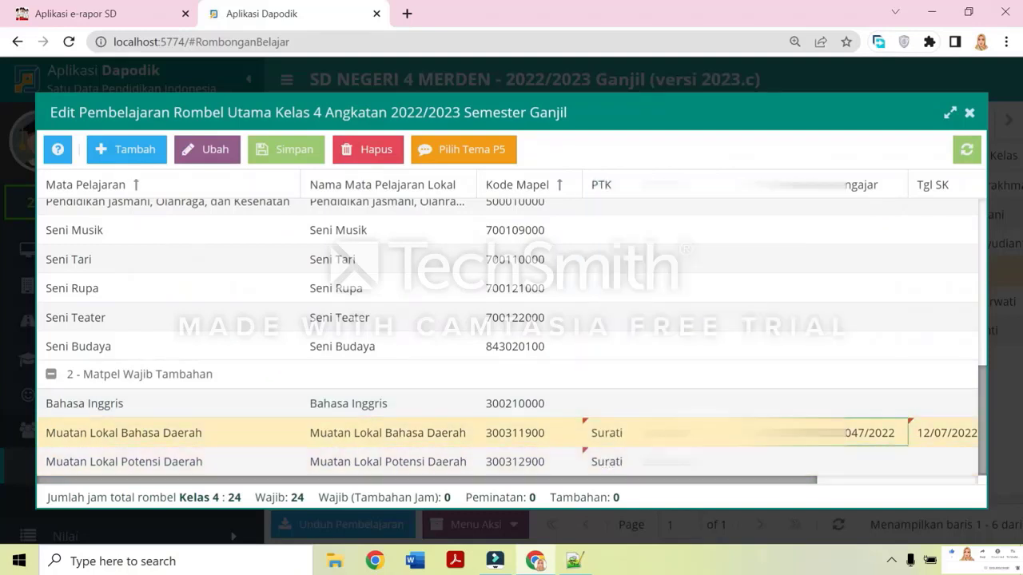
key("ctrl+c")
left_click(867, 462)
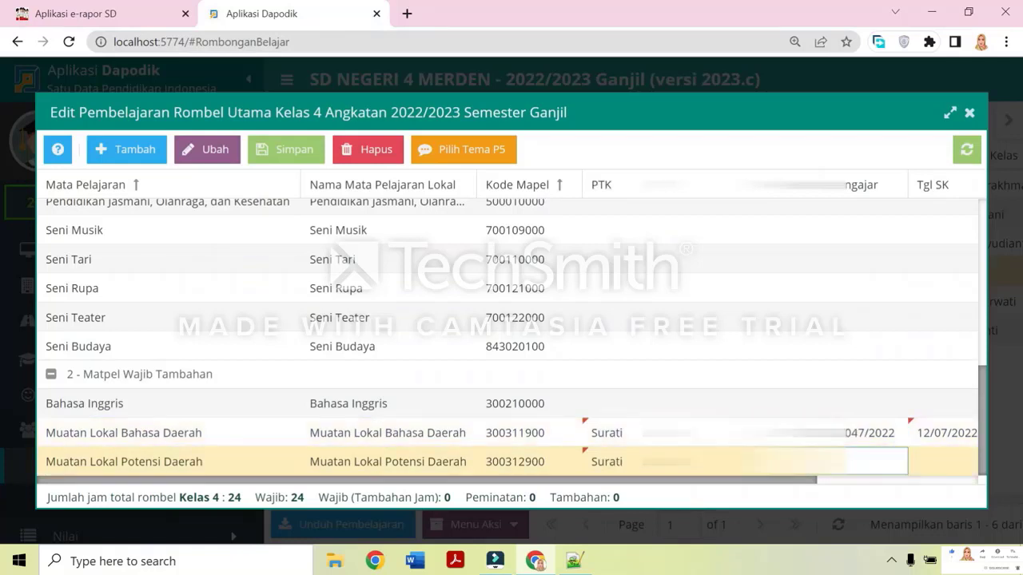
key("ctrl+v")
Copy the Tgl SK date 12/07/2022 from the Muatan Lokal Bahasa Daerah row into the Muatan Lokal Potensi Daerah row
left_click_drag(805, 490, 870, 482)
left_click(869, 435)
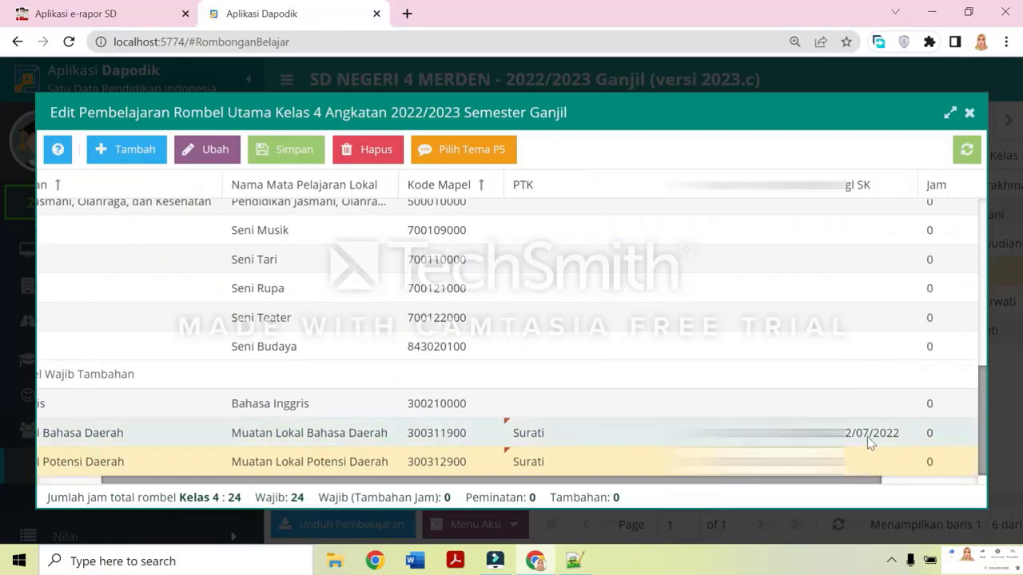
key("ctrl+c")
left_click(858, 462)
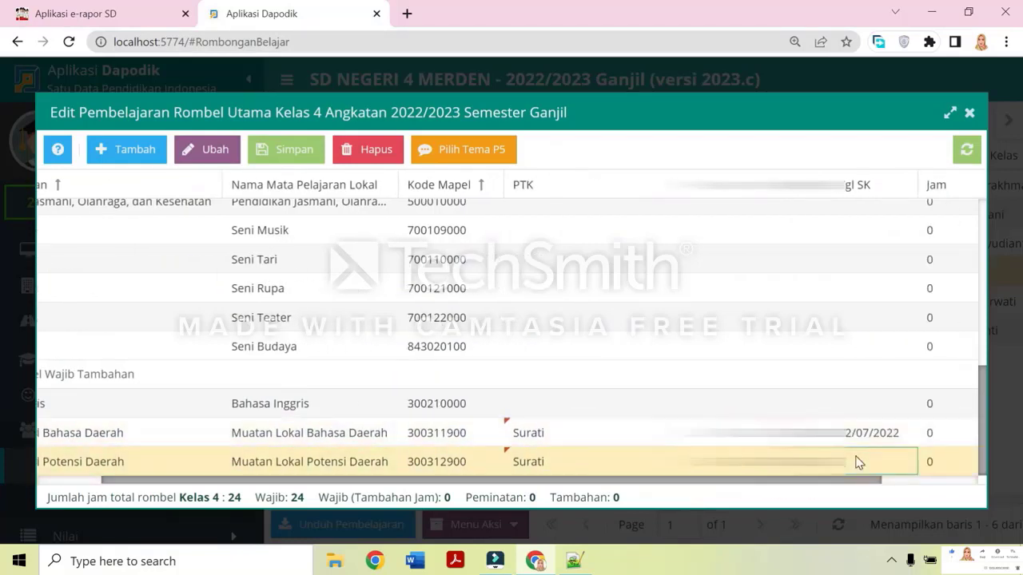
key("ctrl+v")
left_click(847, 404)
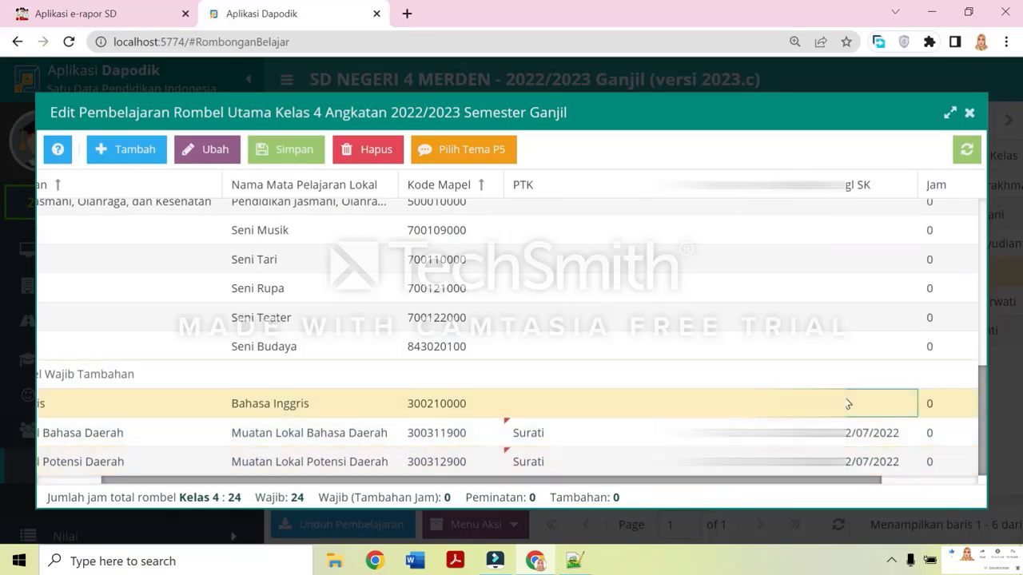
Review the PTK, SK Mengajar and Tgl SK entries across all Kelas 4 subjects and save the changes
scroll(601, 449, "up", 10)
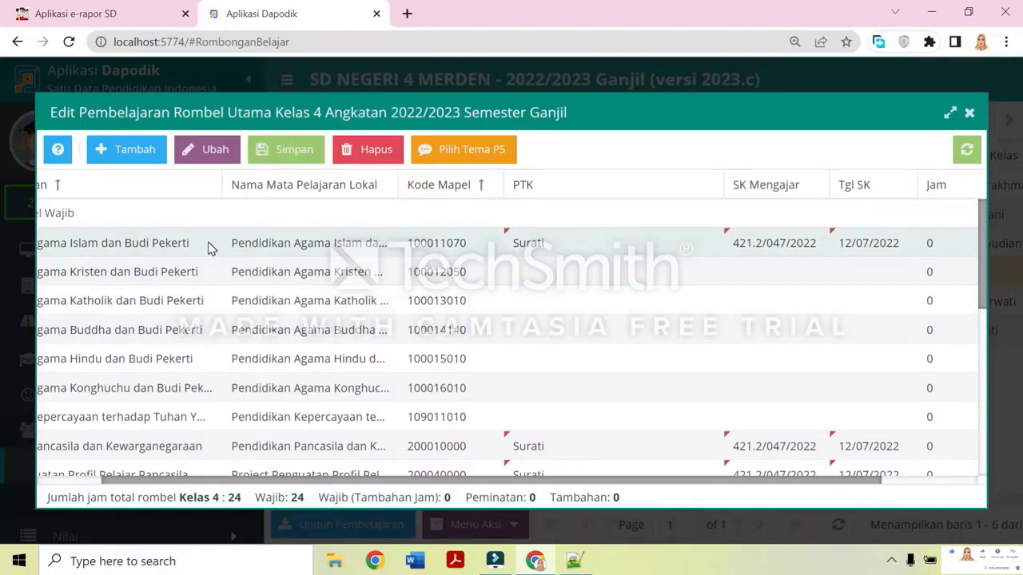
scroll(209, 249, "down", 2)
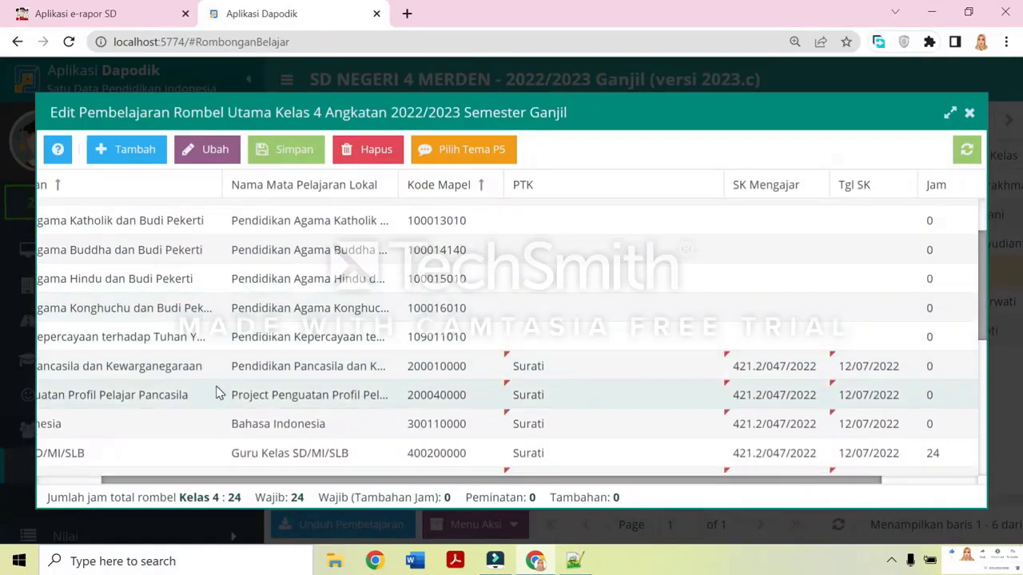
scroll(218, 393, "down", 1)
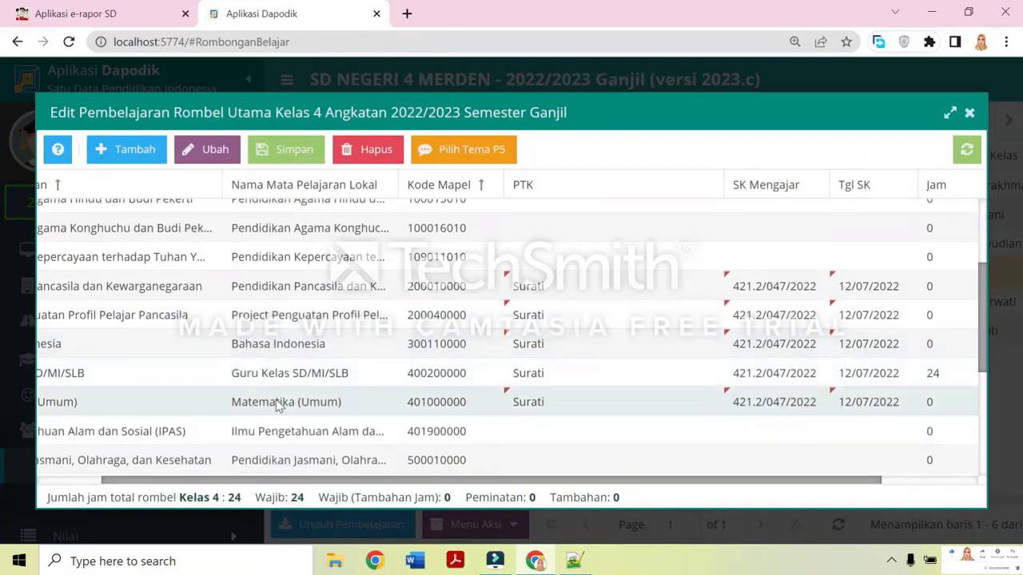
scroll(487, 418, "down", 3)
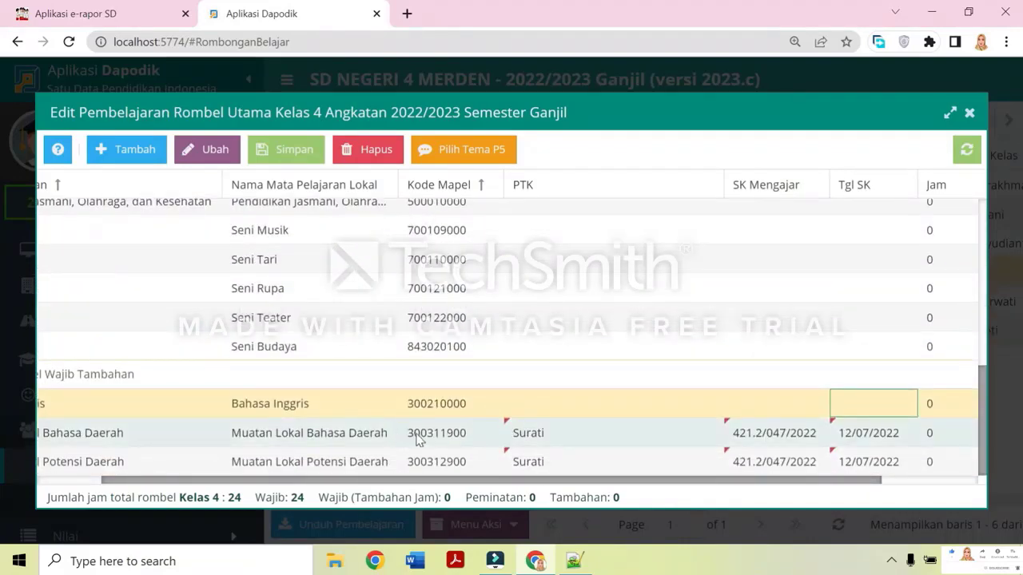
scroll(593, 450, "up", 2)
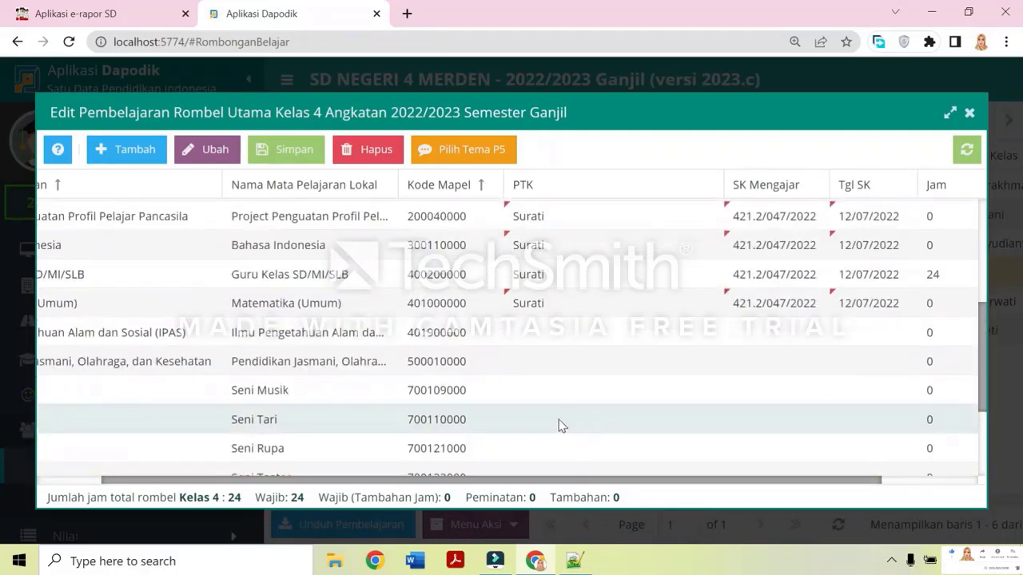
left_click_drag(514, 483, 440, 478)
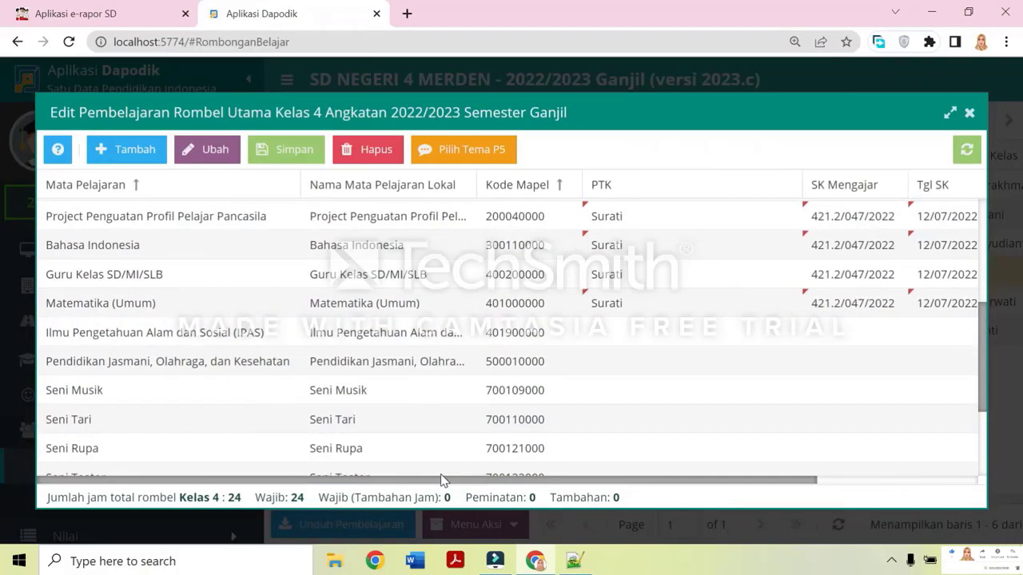
scroll(593, 363, "up", 1)
scroll(595, 366, "up", 2)
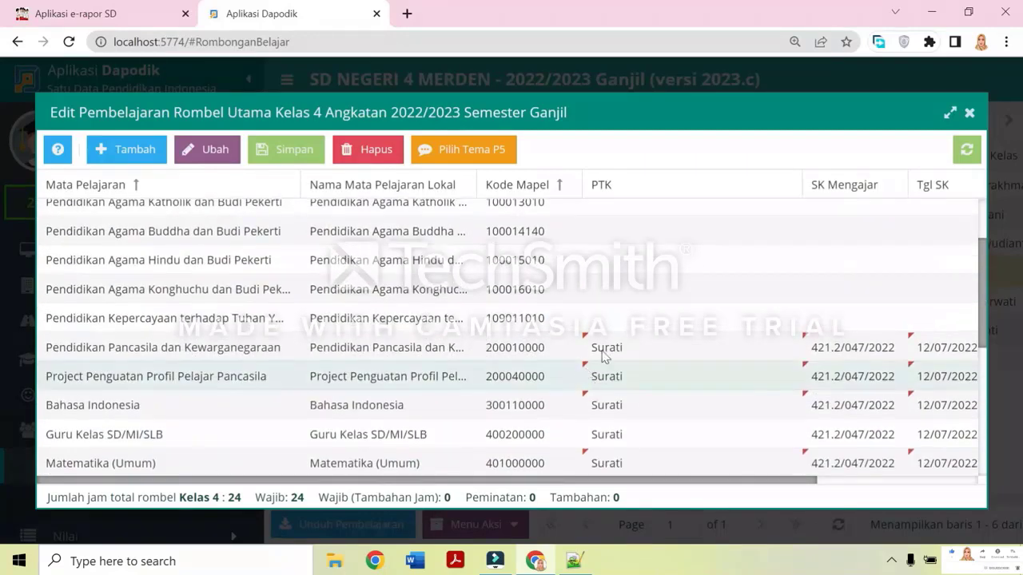
scroll(644, 358, "down", 2)
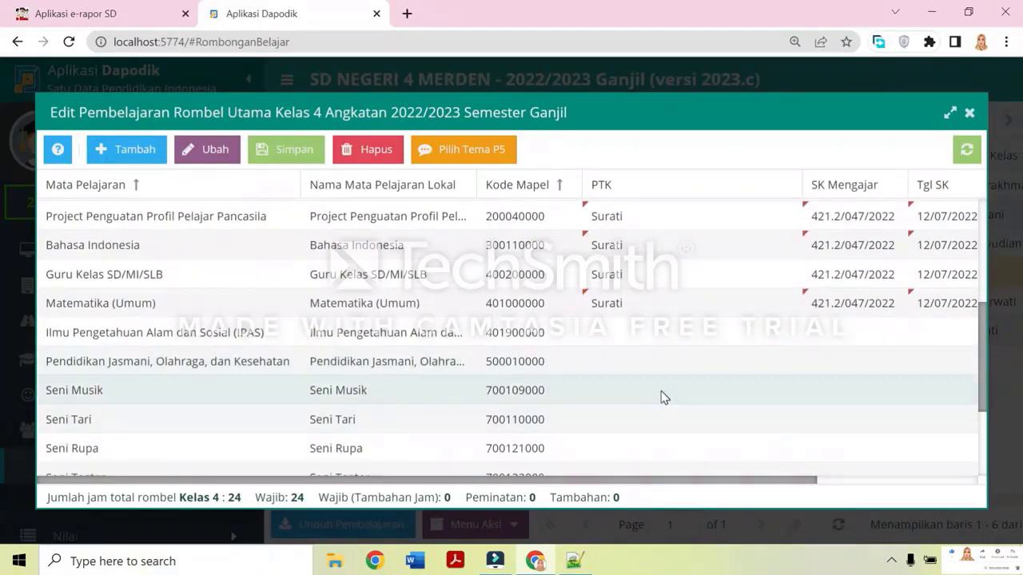
scroll(663, 397, "down", 2)
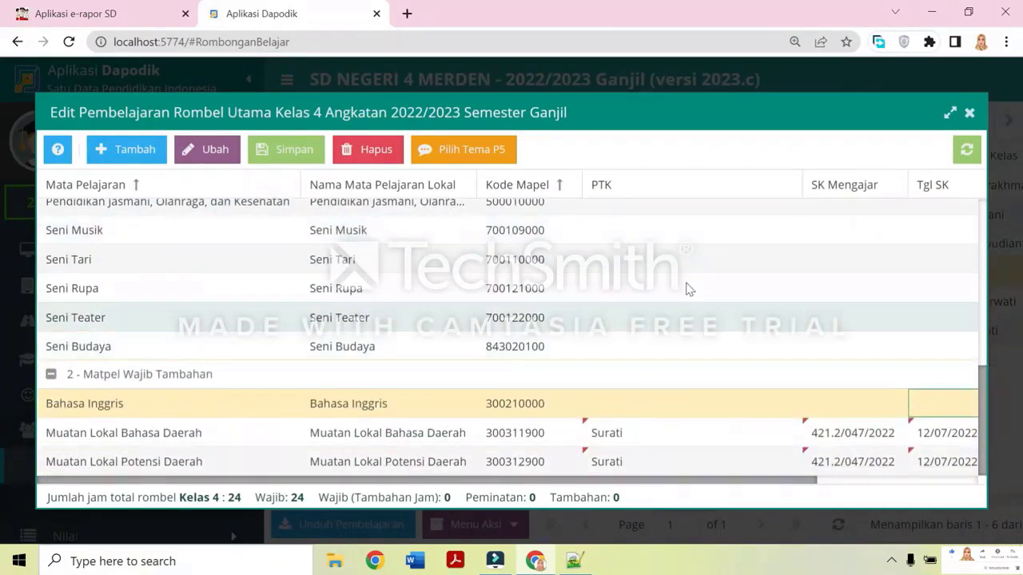
left_click(280, 152)
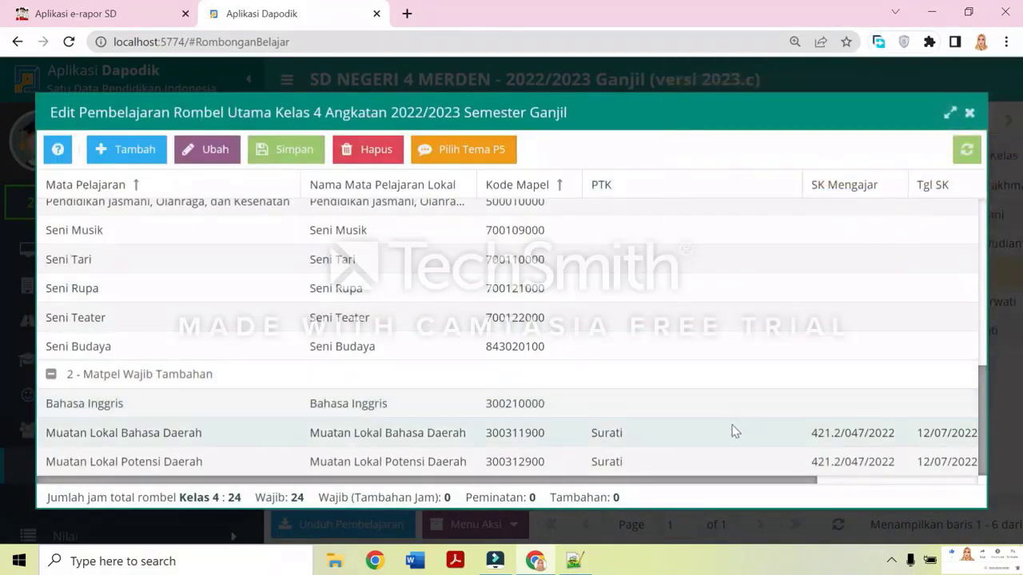
Examine the Jam values of the saved Kelas 4 subjects, from the religion subjects through Bahasa Indonesia
left_click_drag(726, 482, 925, 456)
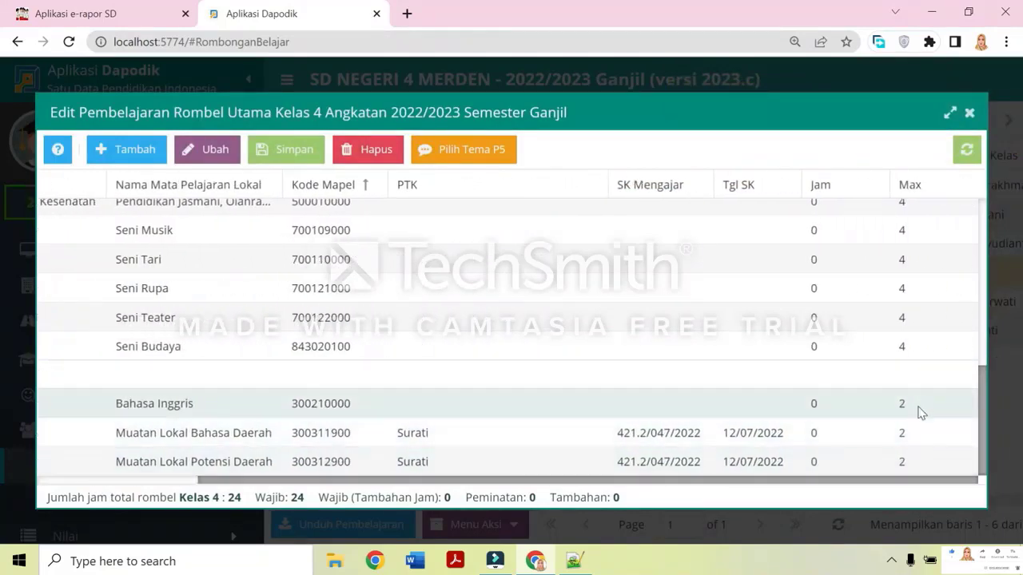
scroll(905, 389, "up", 6)
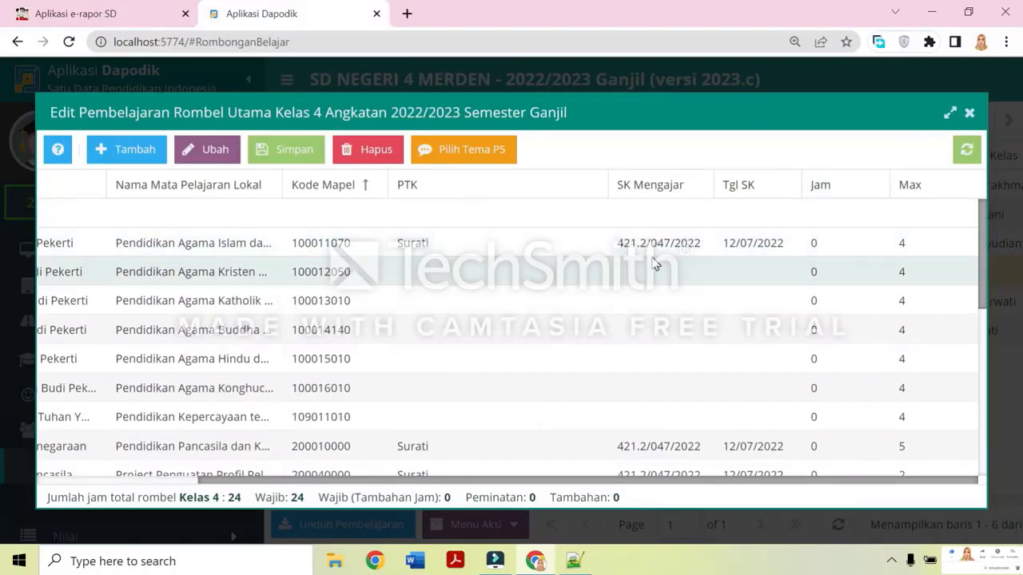
scroll(687, 272, "down", 2)
scroll(766, 283, "up", 2)
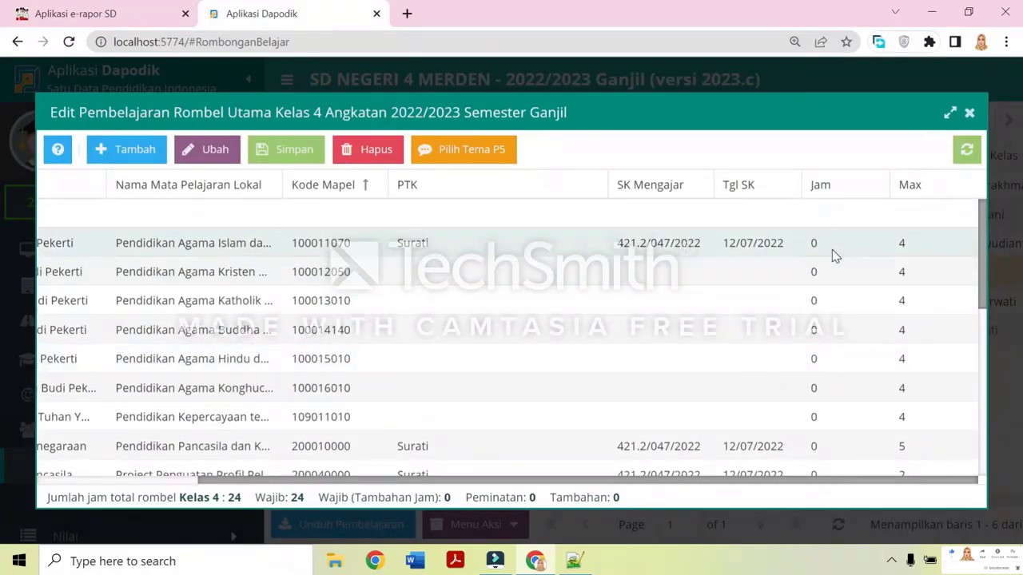
left_click(825, 249)
left_click(824, 267)
left_click(829, 306)
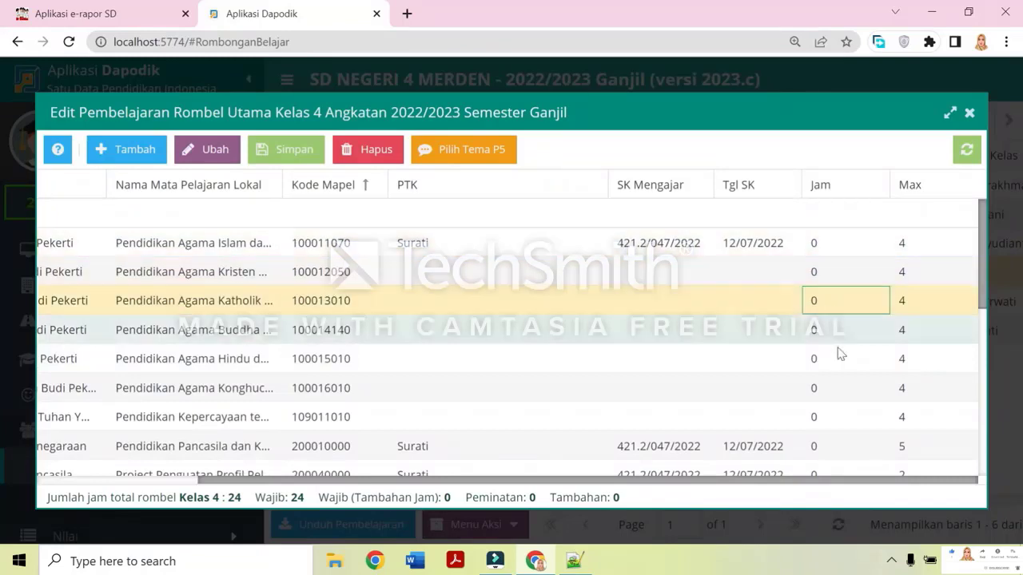
left_click(846, 452)
scroll(844, 452, "down", 3)
left_click(839, 321)
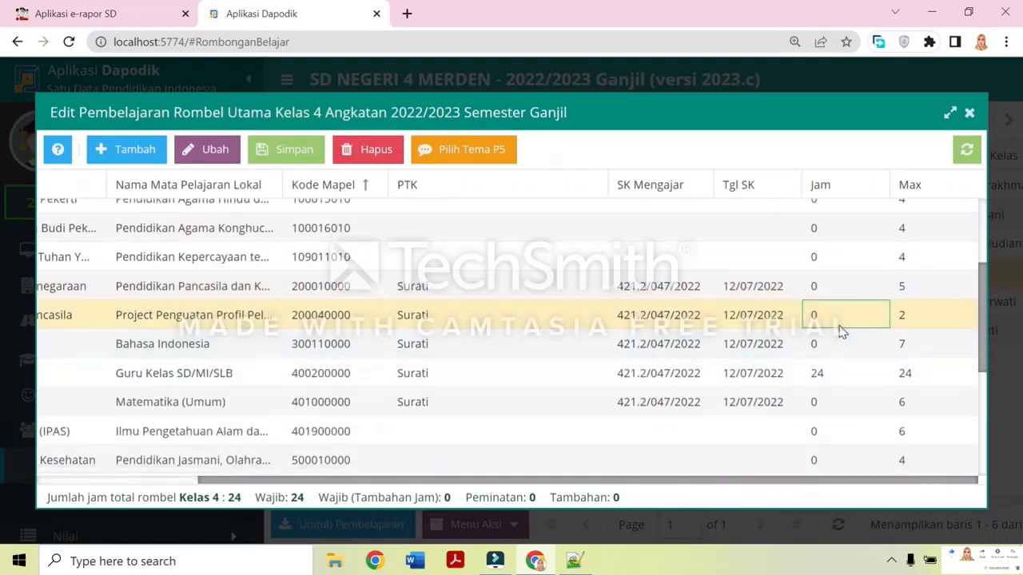
left_click(835, 345)
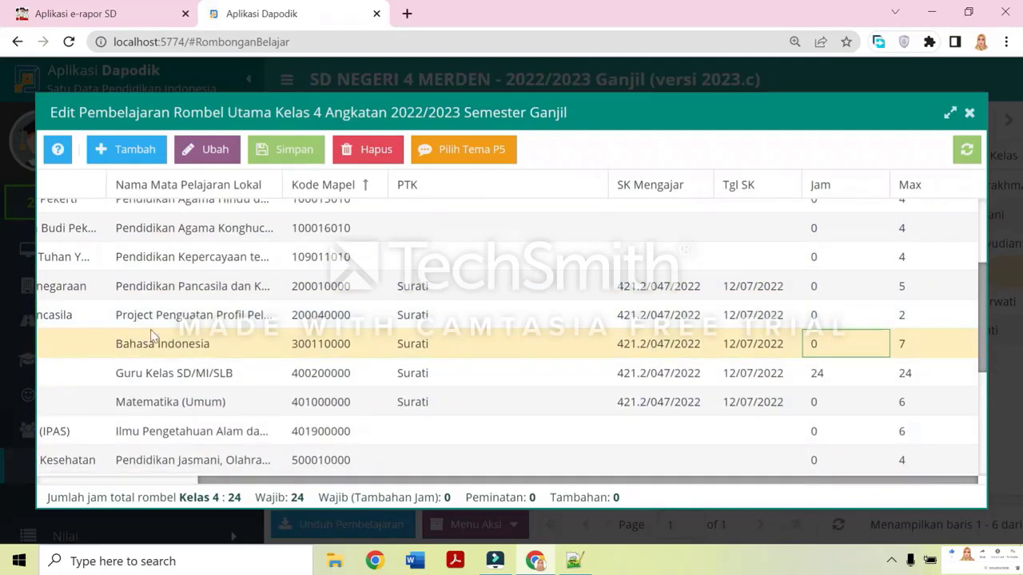
Switch to e-Rapor SD to check the subjects listed in Data Mata Pelajaran, and return to Dapodik
left_click(80, 14)
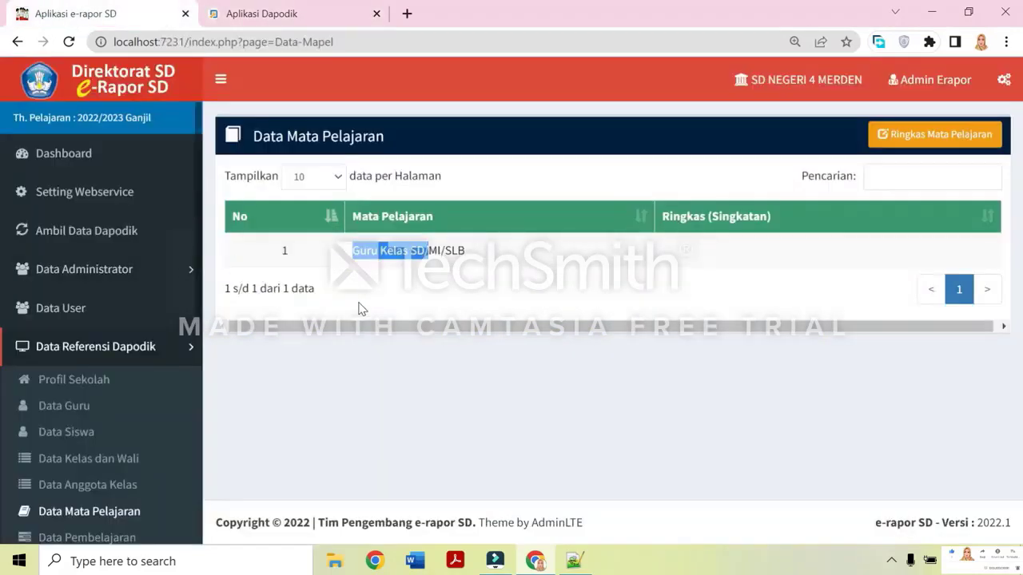
left_click(287, 11)
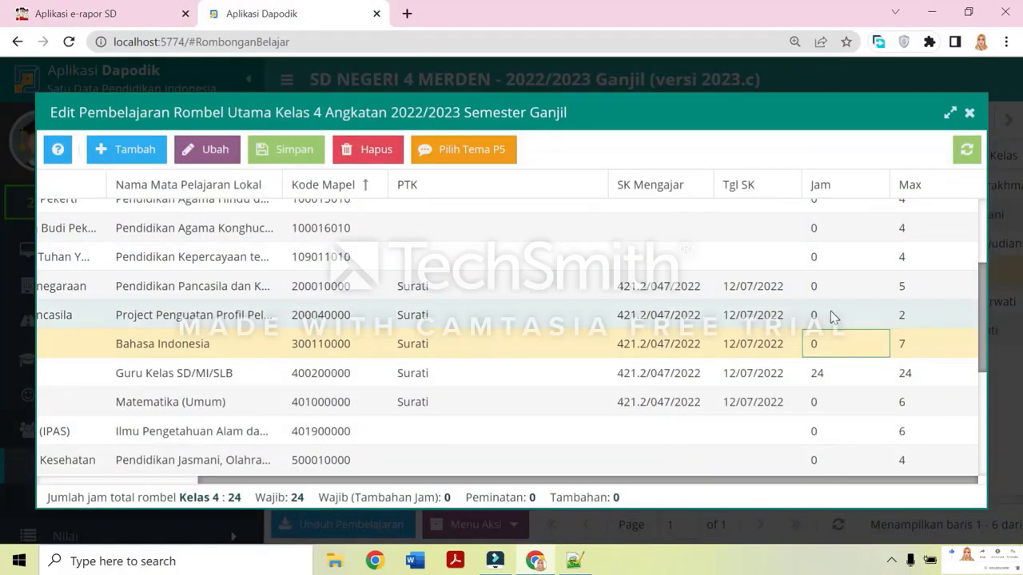
Close the Kelas 4 Pembelajaran editor and open Validasi Lokal to check the Rombongan Belajar & Jadwal validation
left_click(826, 374)
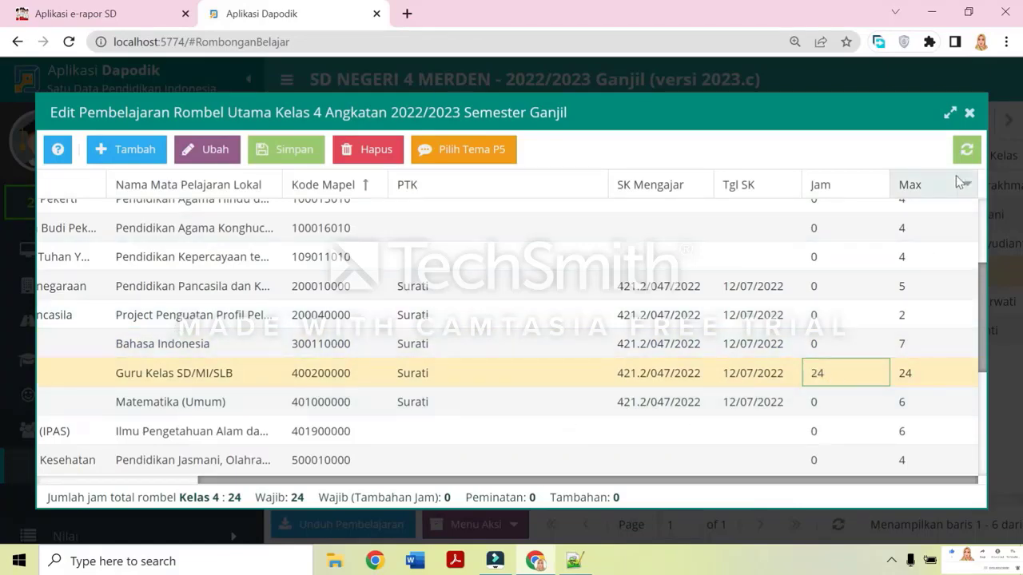
left_click(968, 112)
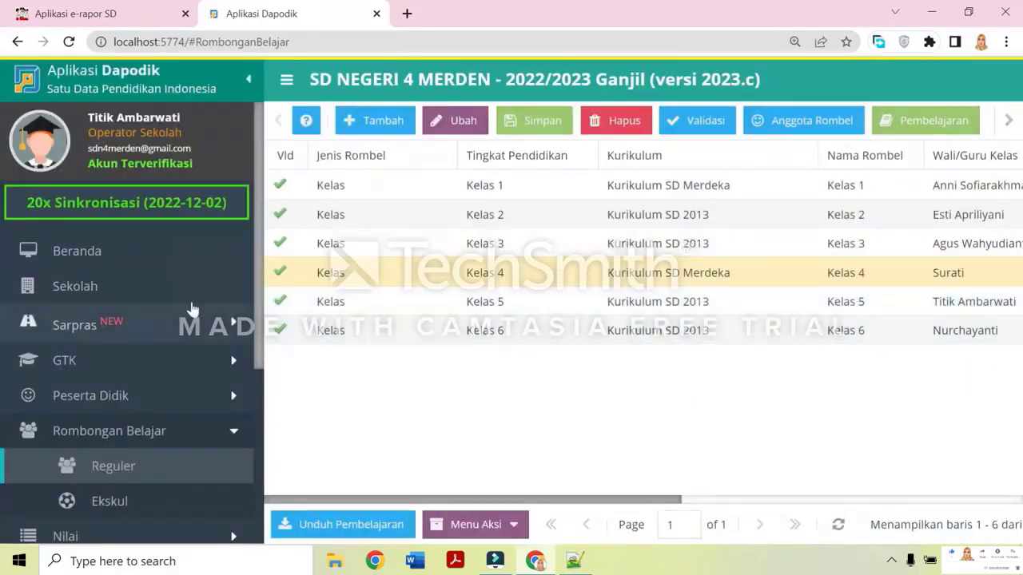
scroll(180, 307, "down", 3)
left_click(167, 361)
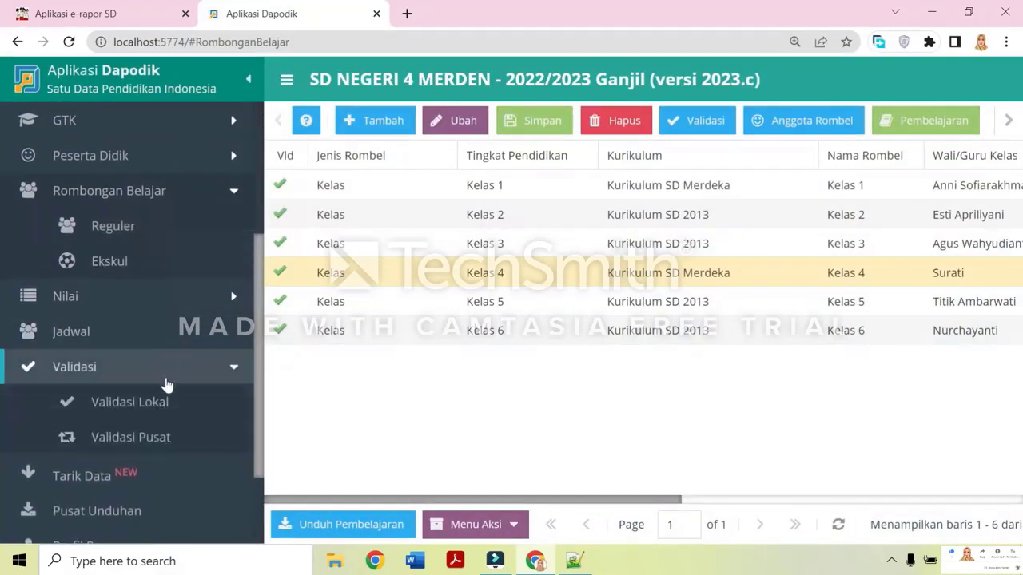
left_click(167, 399)
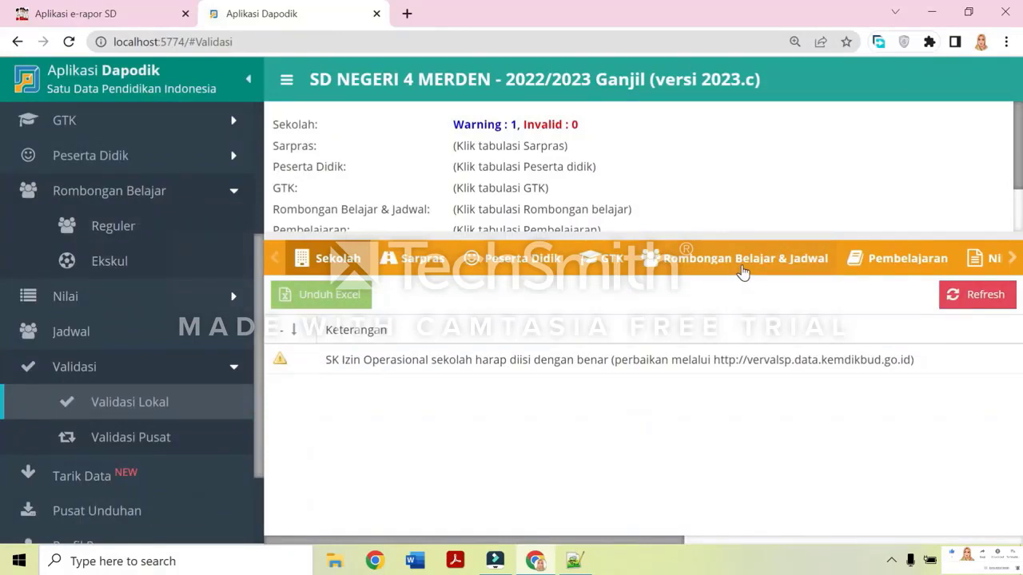
left_click(742, 273)
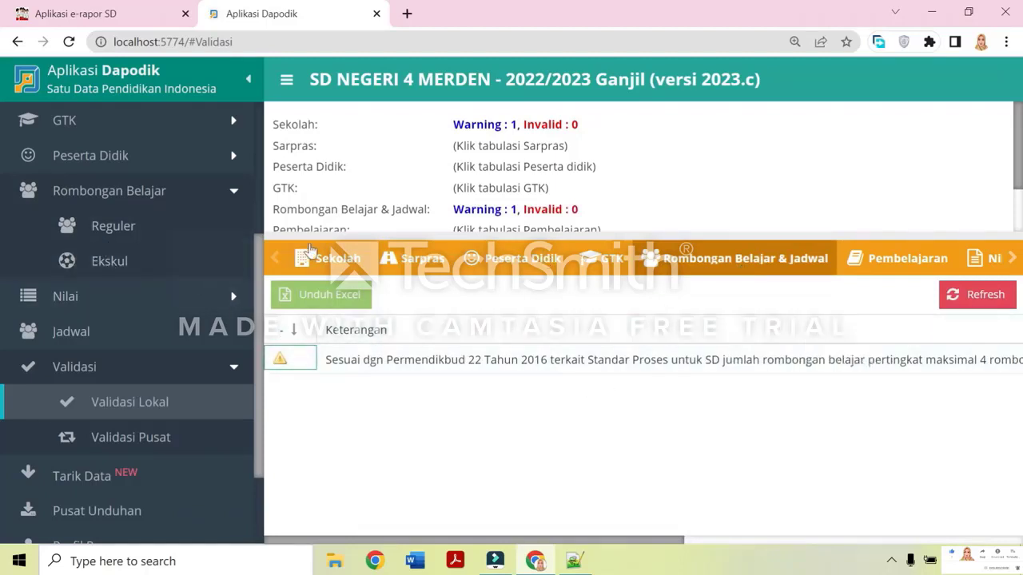
scroll(180, 234, "up", 1)
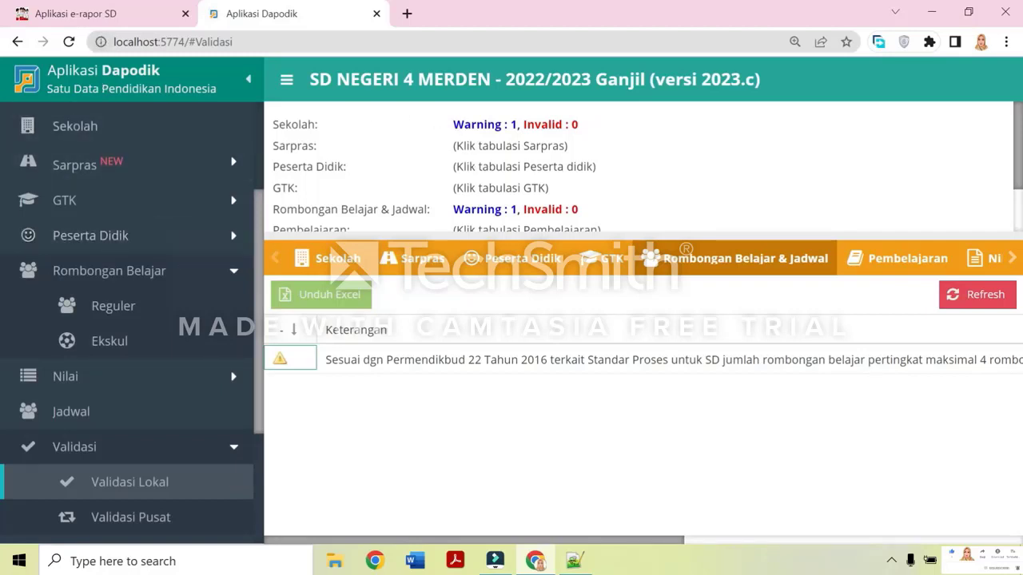
Switch to e-Rapor SD and update Data Sekolah and Data Guru through Ambil Data Dapodik
left_click(63, 11)
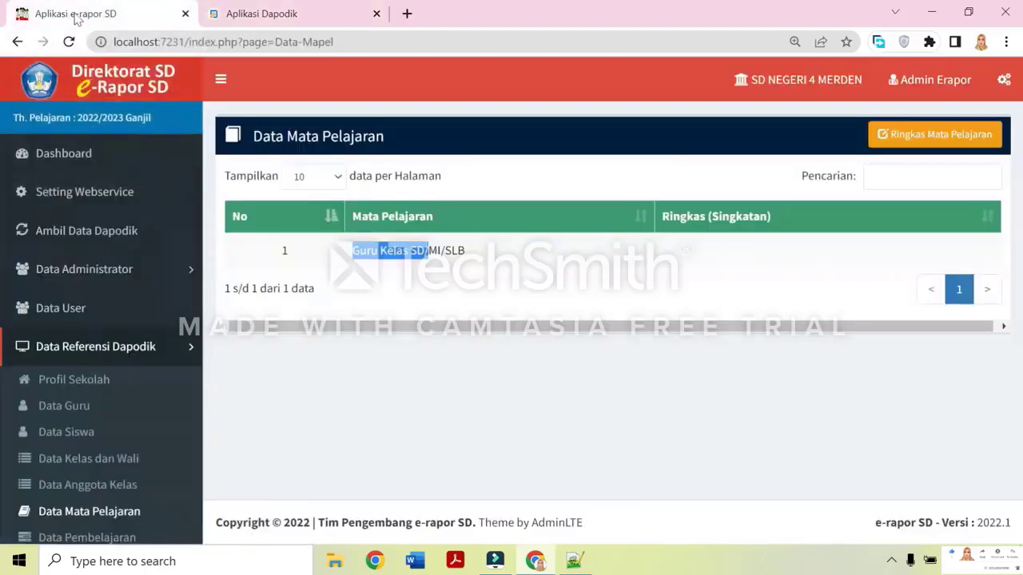
left_click(387, 255)
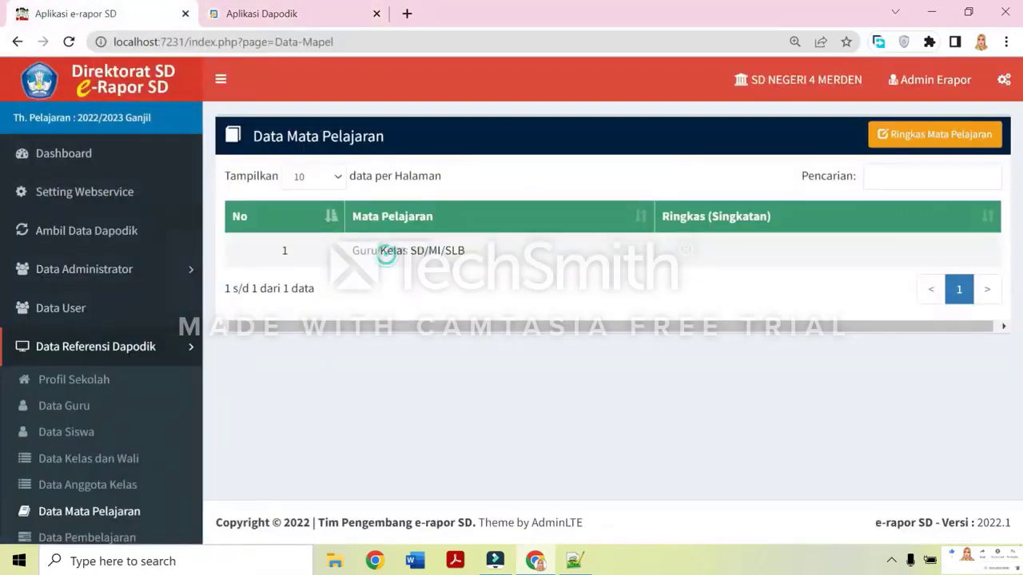
left_click(141, 233)
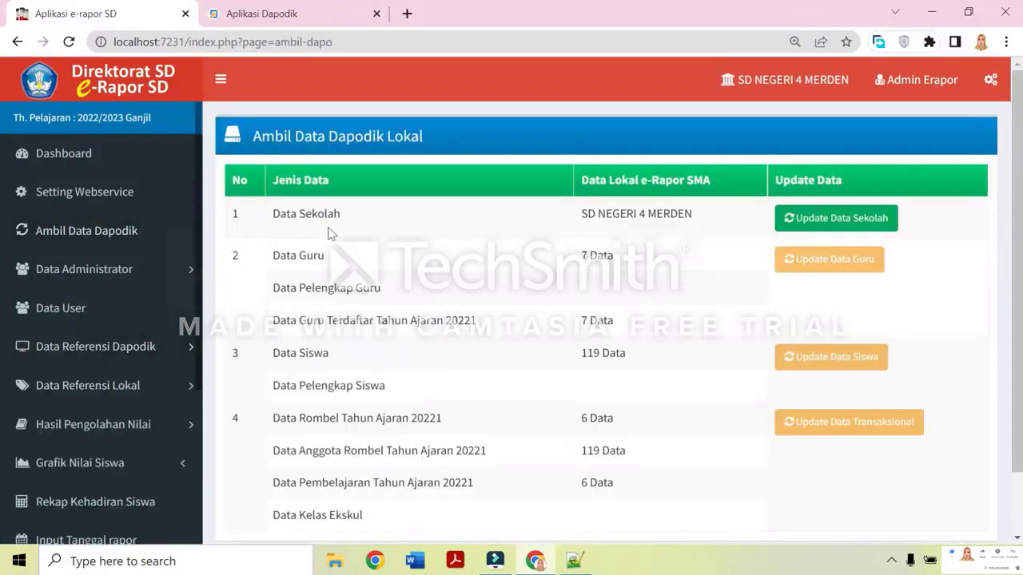
left_click(802, 218)
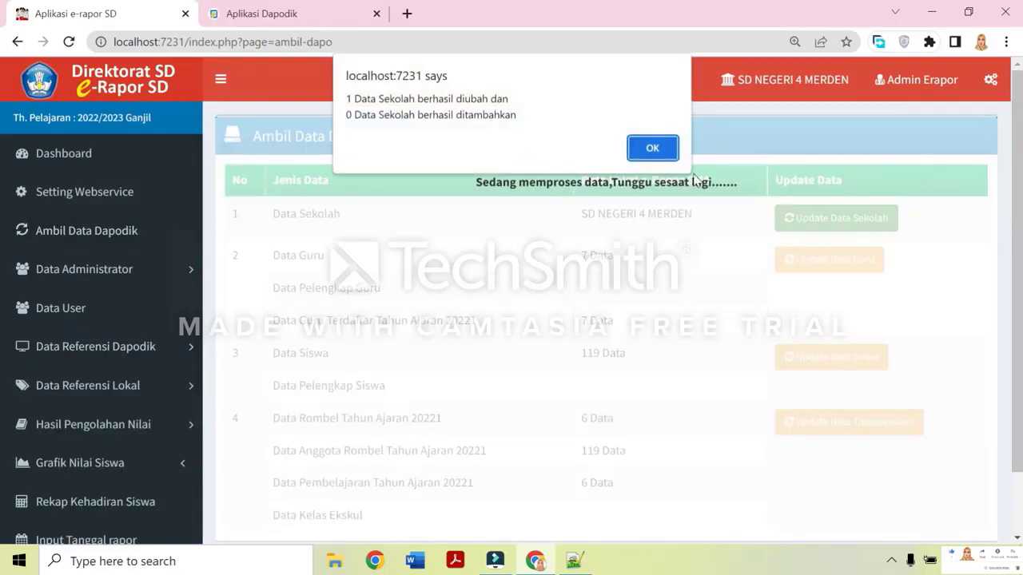
left_click(653, 148)
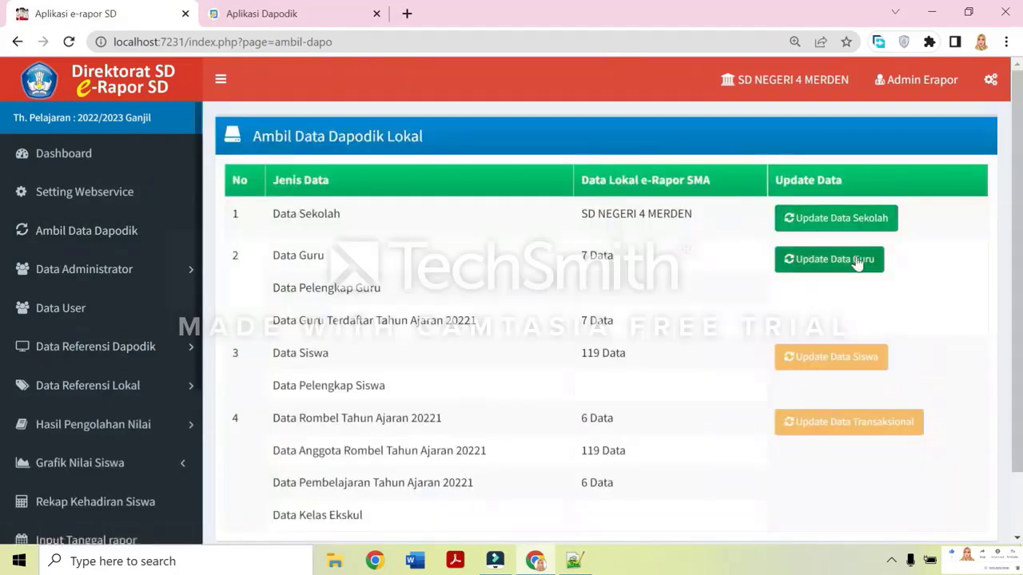
left_click(856, 260)
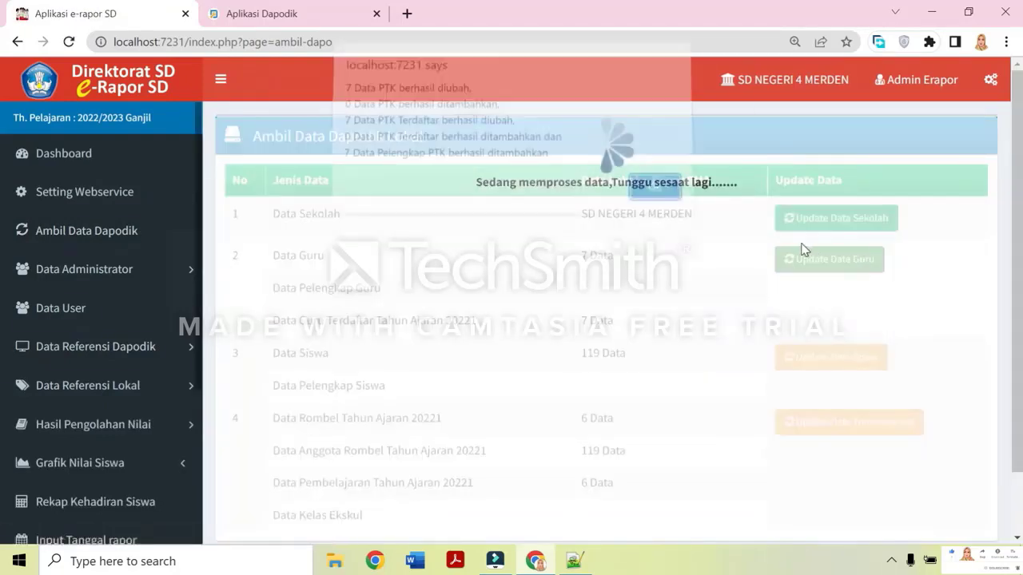
left_click(676, 206)
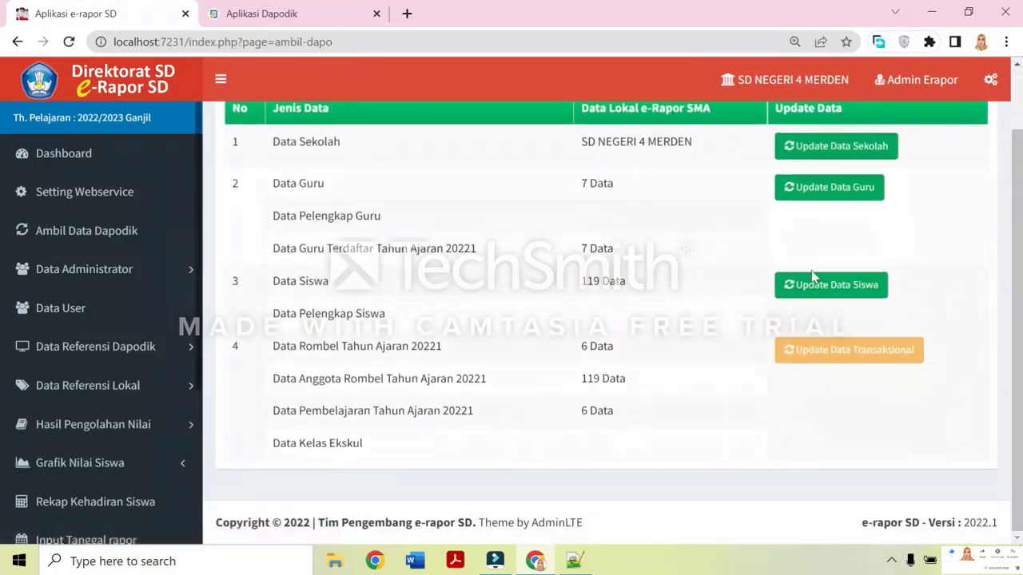
Update Data Siswa and Data Transaksional from Dapodik, and check the Data Pembelajaran Tahun Ajaran 20221 count
left_click(810, 283)
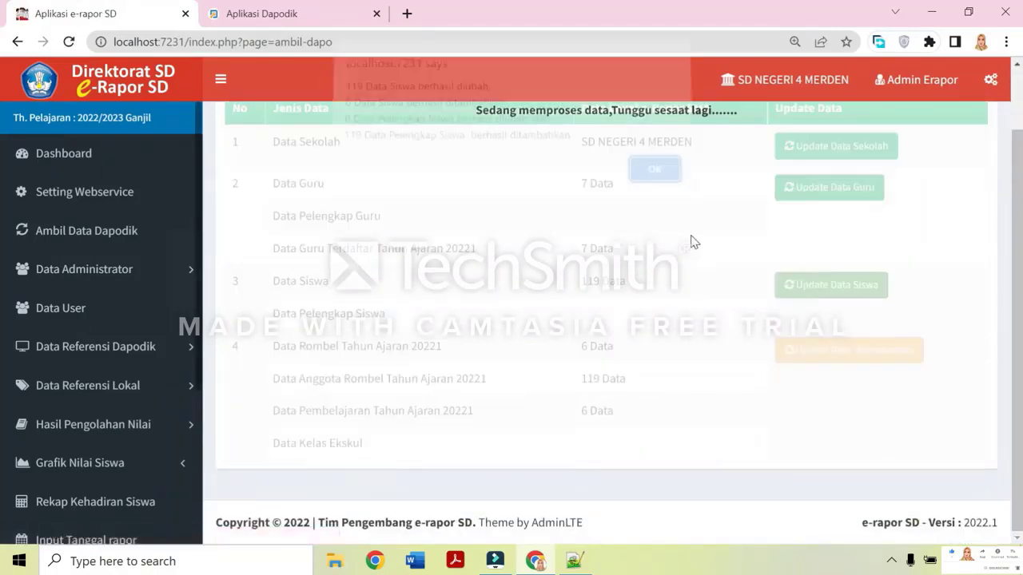
left_click(652, 181)
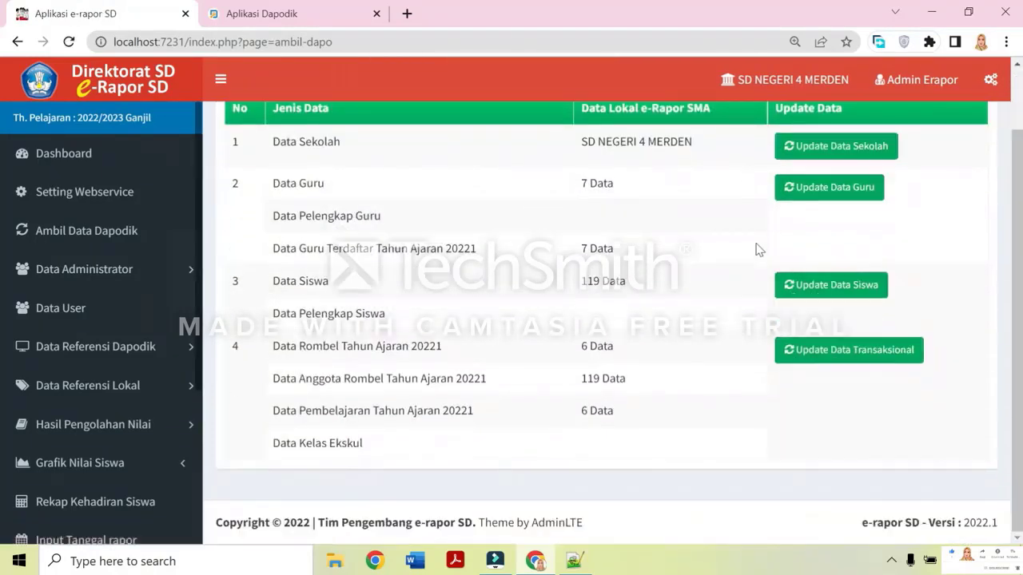
left_click(833, 359)
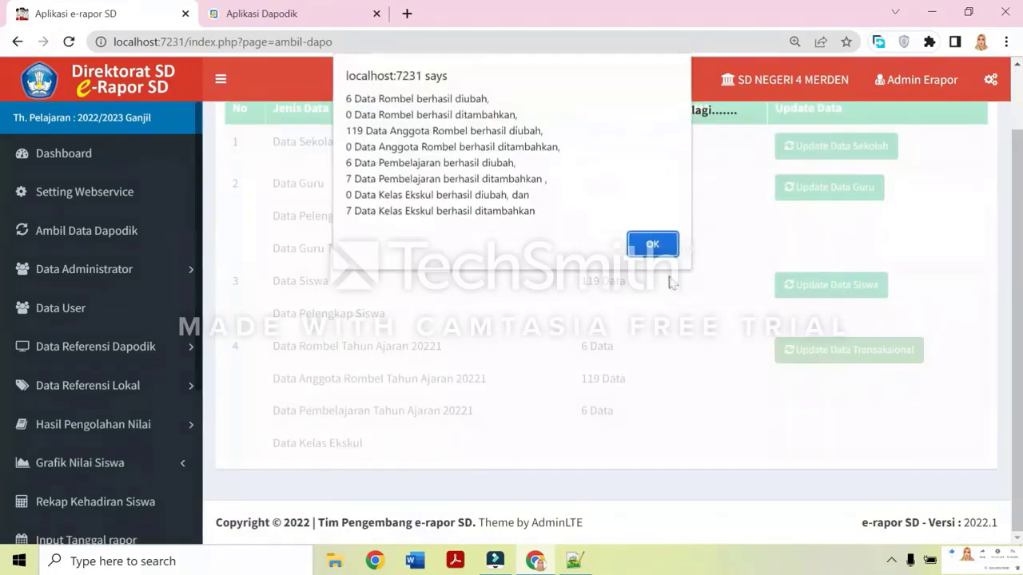
left_click(652, 246)
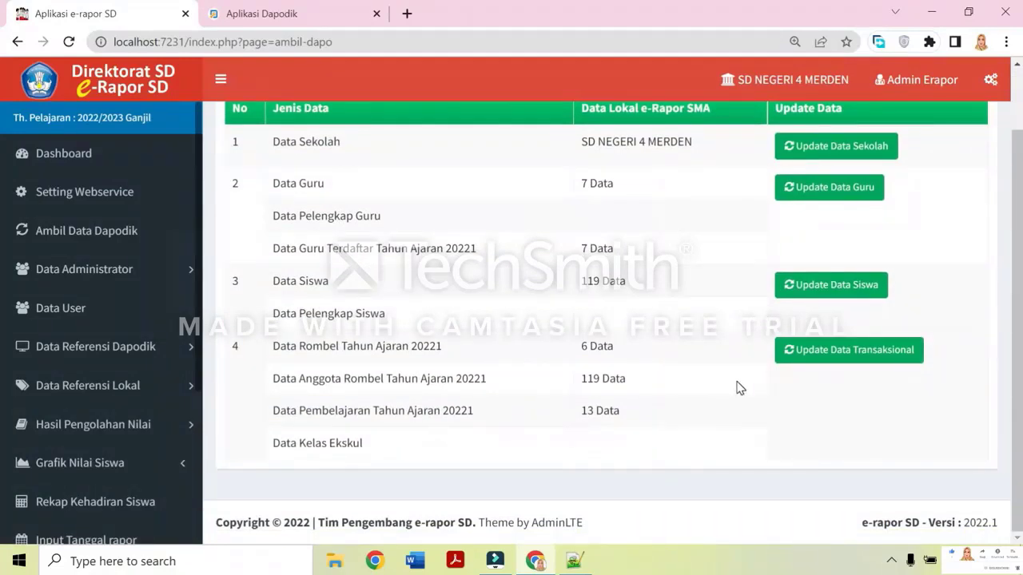
left_click_drag(272, 411, 634, 415)
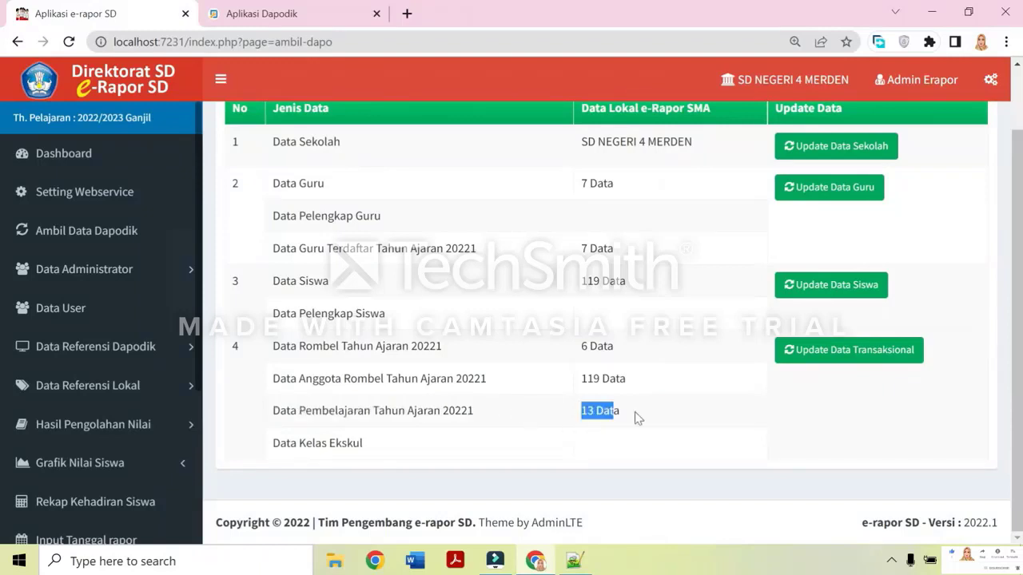
Open Data Mata Pelajaran among the Dapodik reference data
scroll(72, 328, "down", 2)
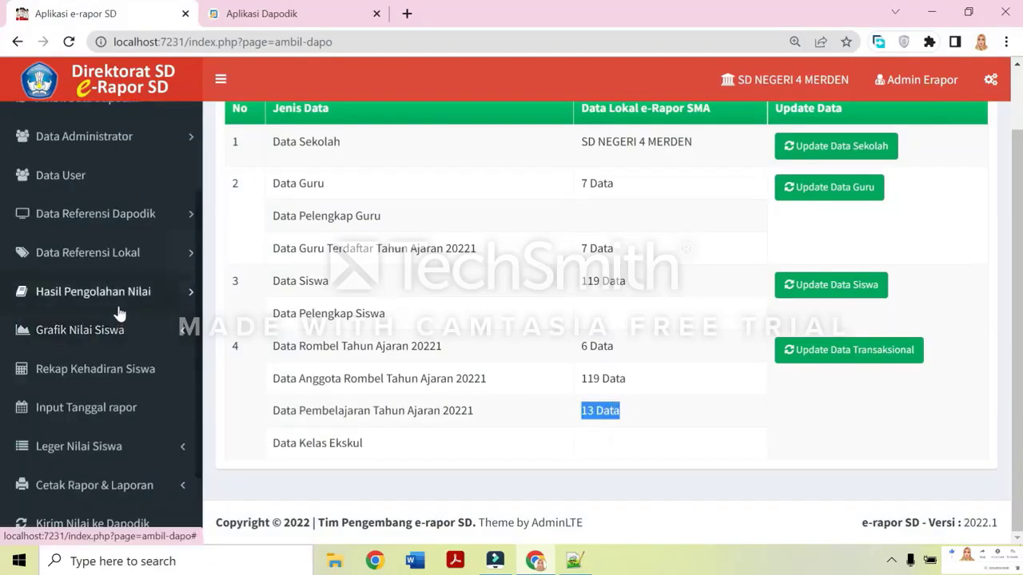
left_click(133, 268)
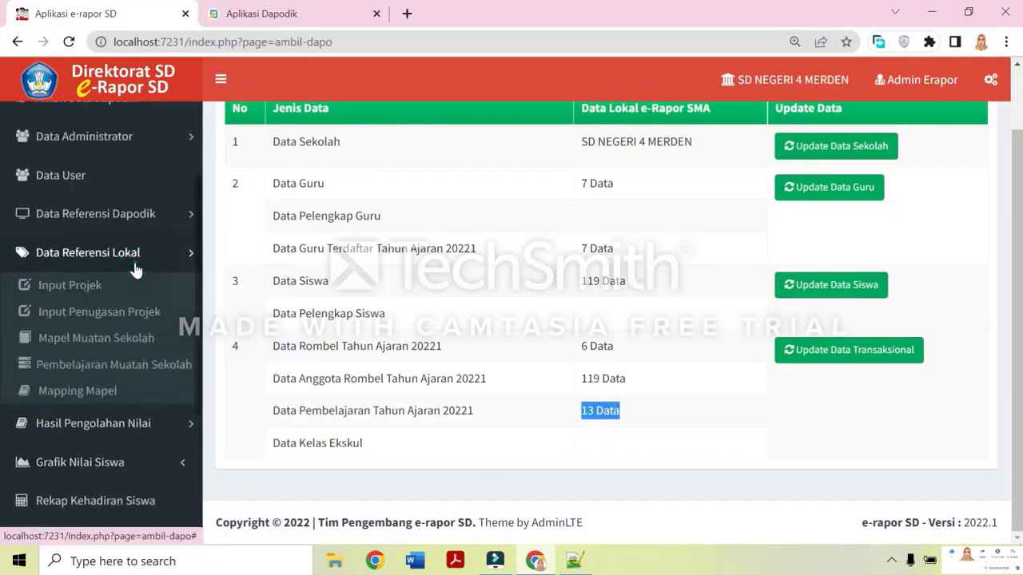
left_click(126, 217)
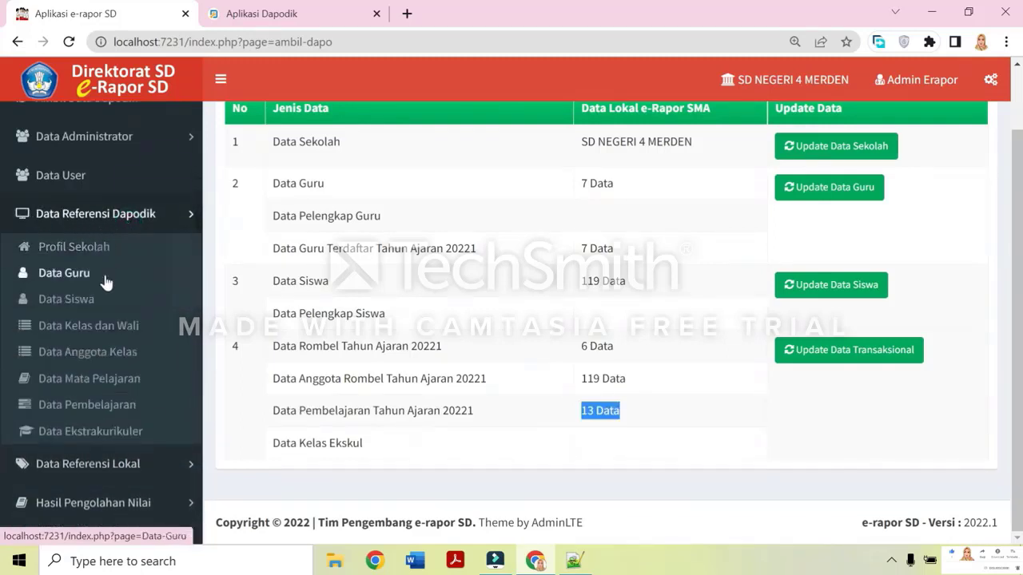
left_click(93, 383)
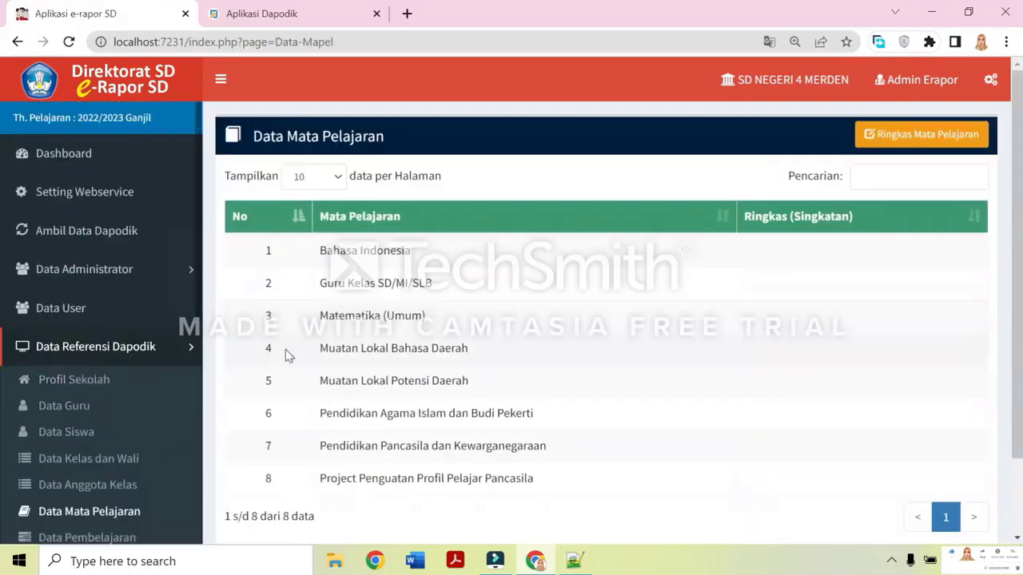
Examine each subject in the Data Mata Pelajaran table, from Bahasa Indonesia through Project Penguatan Profil Pelajar Pancasila
scroll(304, 287, "down", 1)
left_click_drag(329, 205, 391, 204)
left_click_drag(326, 171, 423, 174)
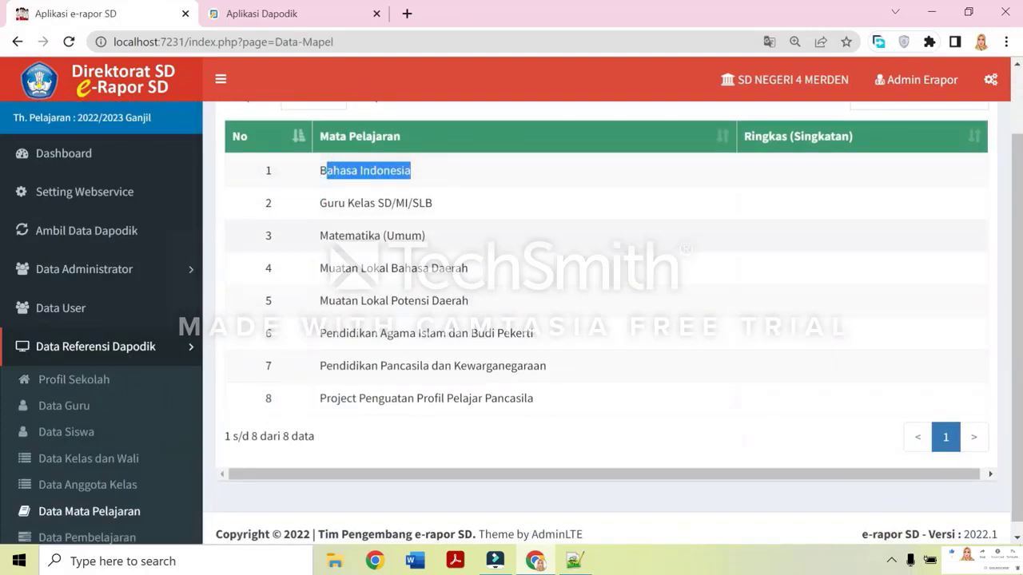
left_click_drag(327, 236, 431, 238)
left_click_drag(351, 269, 451, 268)
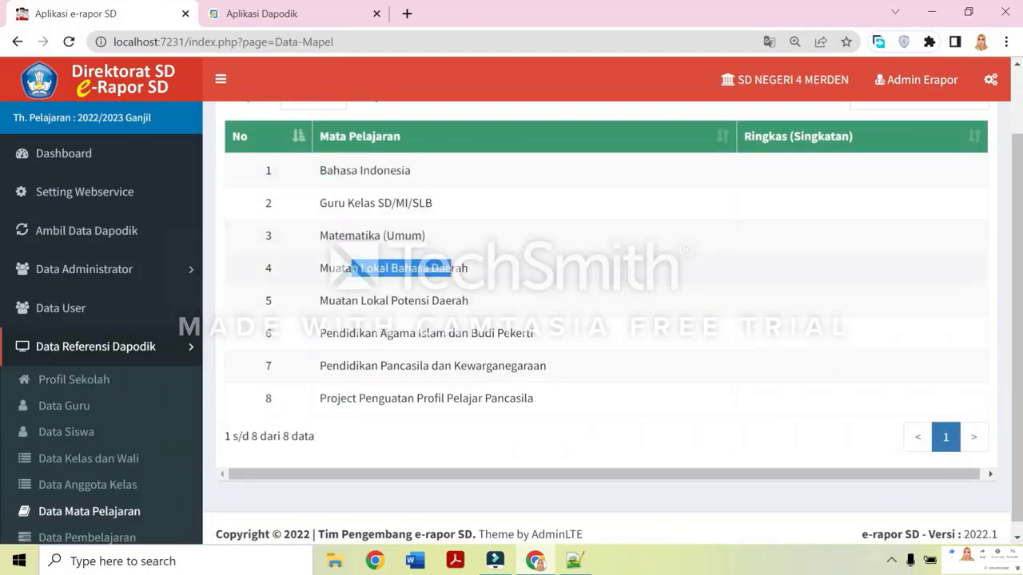
left_click_drag(373, 300, 438, 301)
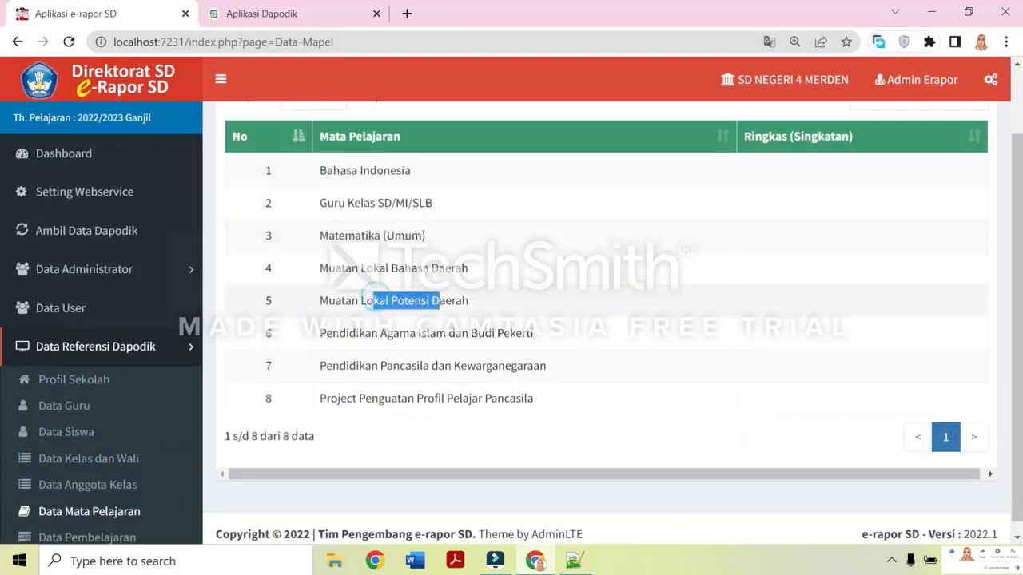
left_click_drag(391, 333, 473, 343)
scroll(473, 344, "down", 1)
left_click_drag(399, 354, 511, 354)
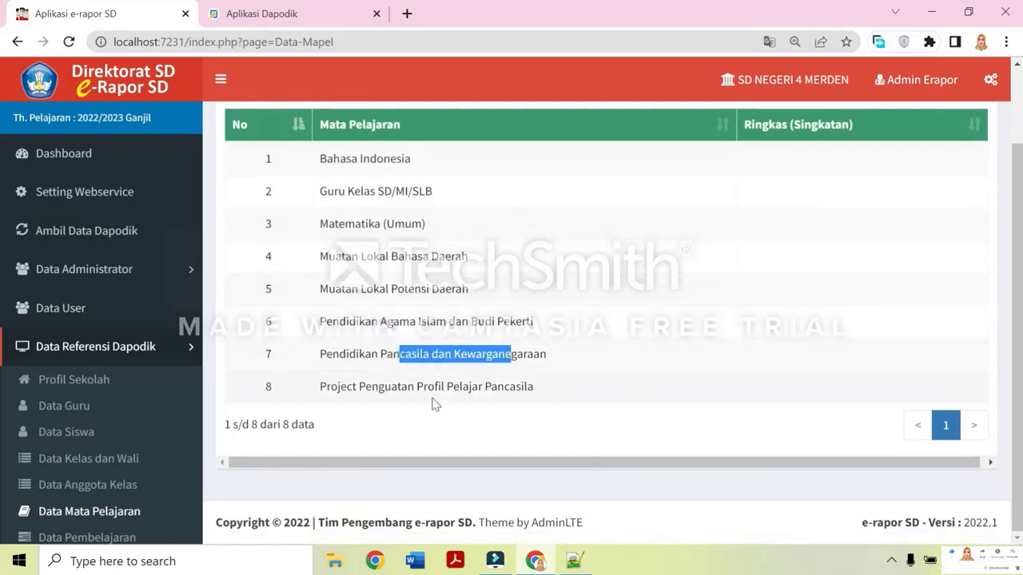
left_click_drag(410, 387, 478, 387)
Switch briefly to Dapodik, return to e-Rapor SD and review the complete subject list
left_click(296, 14)
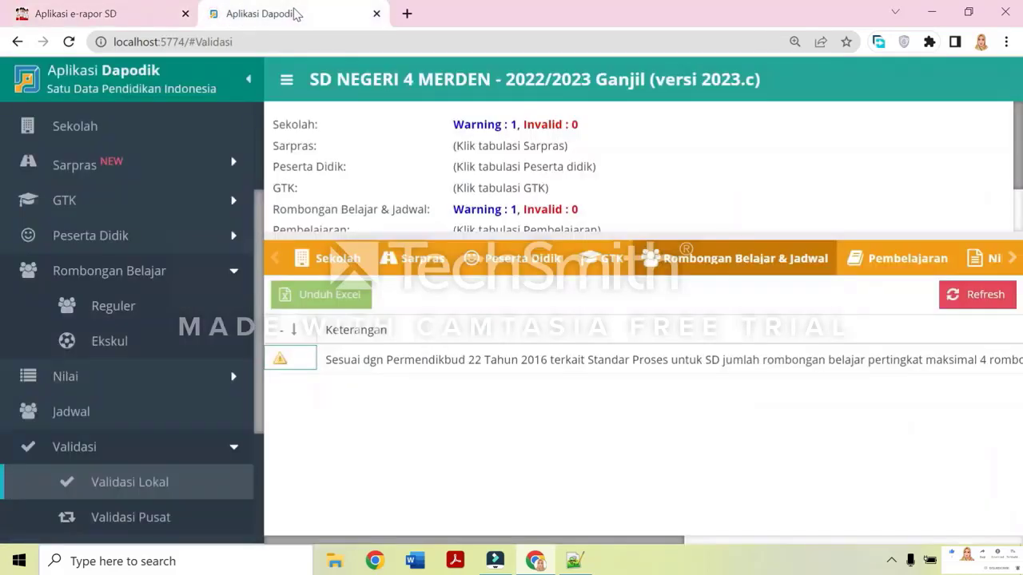
left_click(104, 14)
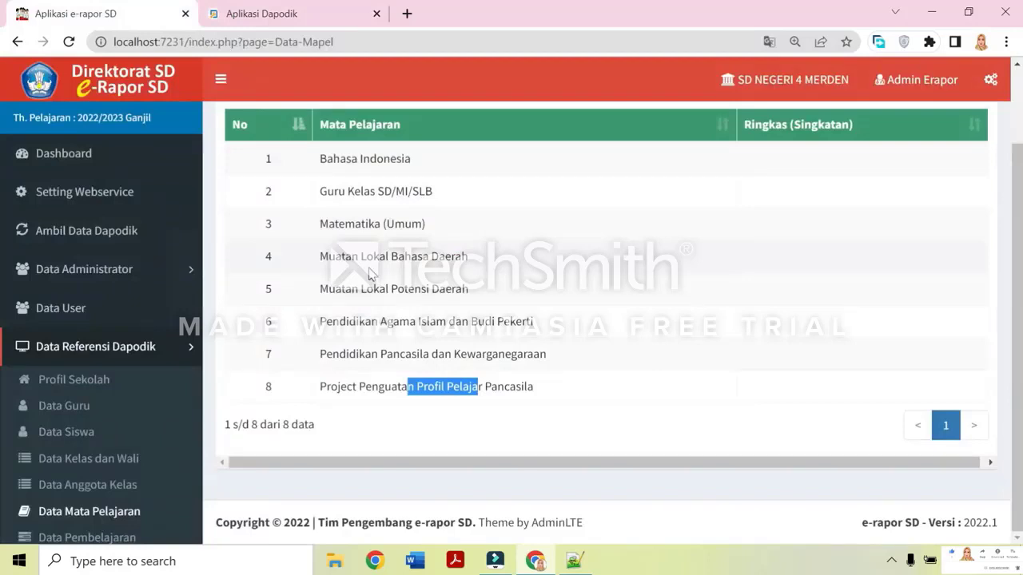
left_click_drag(562, 394, 268, 166)
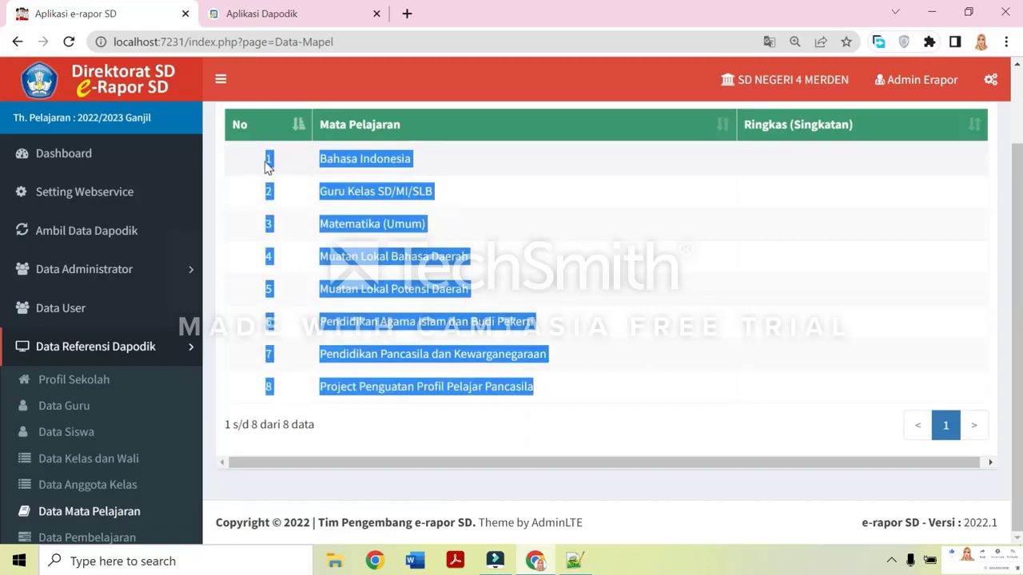
left_click(500, 270)
scroll(463, 205, "up", 1)
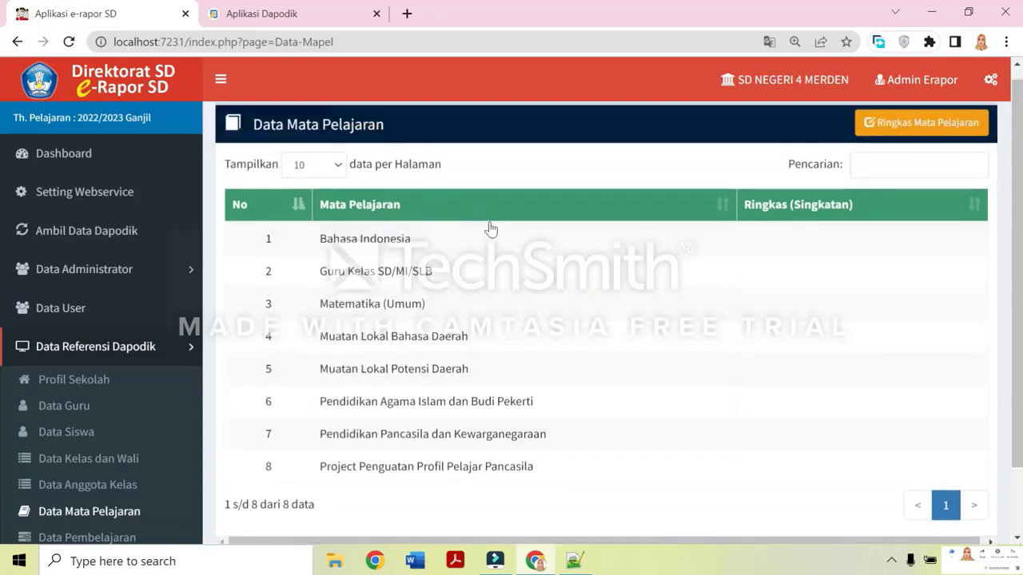
Start editing the subject abbreviations and enter Indonesia for Bahasa Indonesia and Mat for Matematika (Umum)
left_click(901, 125)
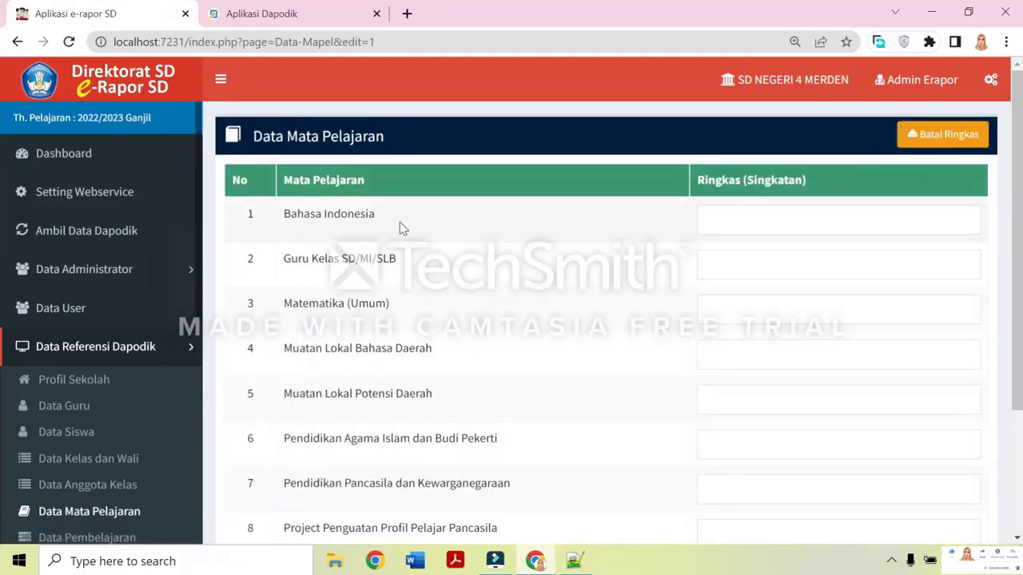
left_click(823, 221)
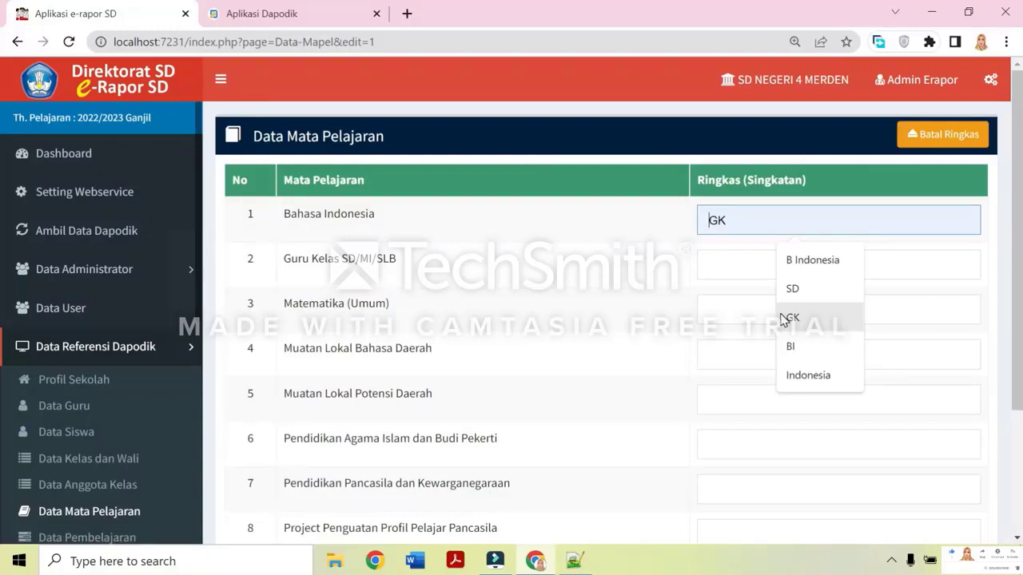
left_click(799, 375)
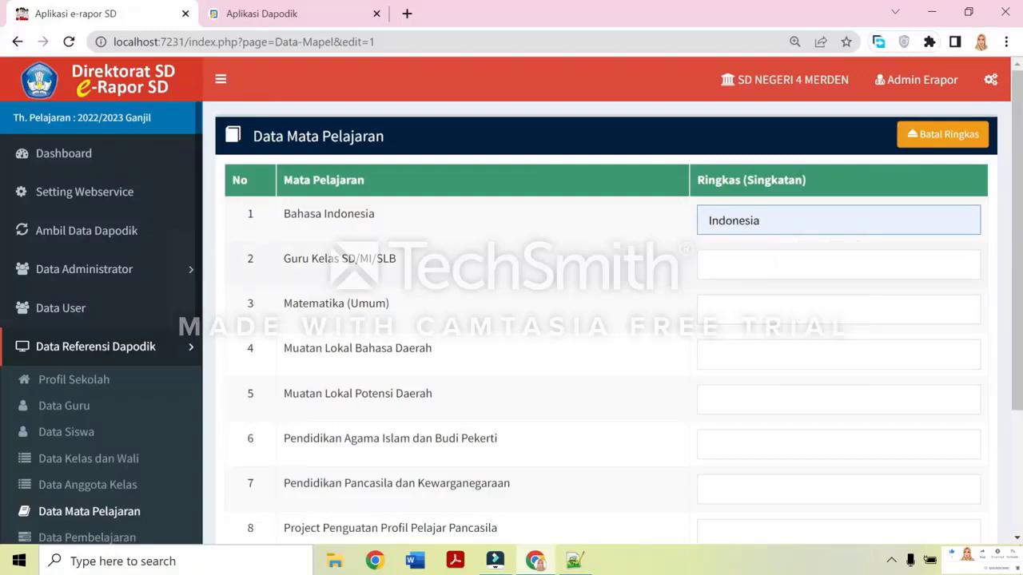
left_click(728, 309)
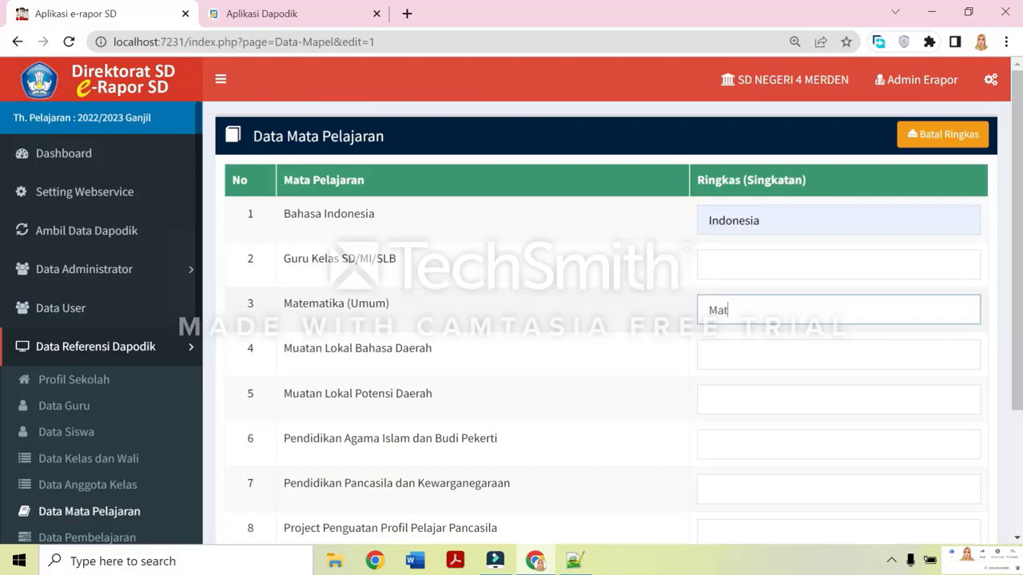
Abbreviate Muatan Lokal Bahasa Daerah as Jawa and Muatan Lokal Potensi Daerah as Dawet Ayu
scroll(737, 298, "down", 1)
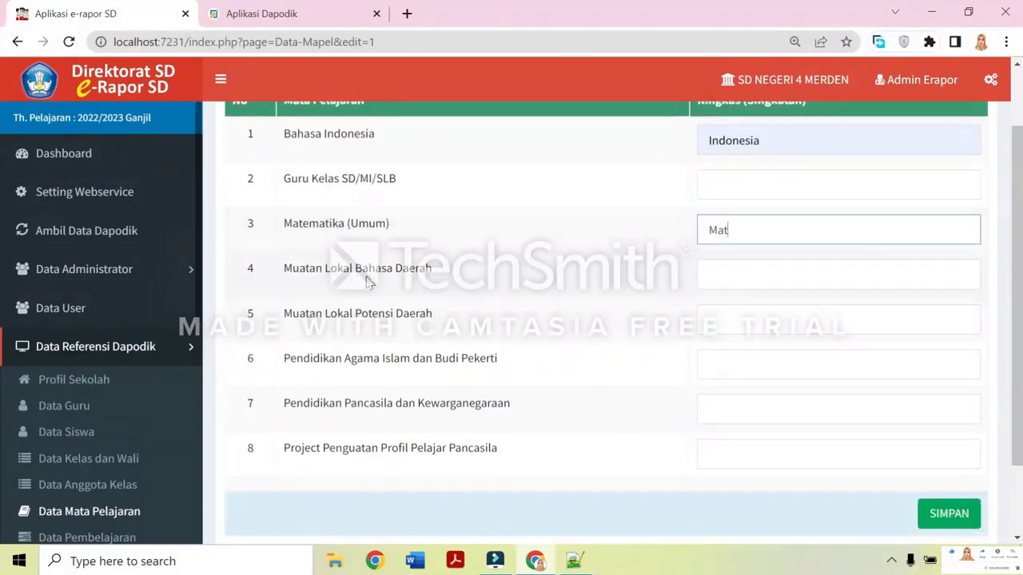
left_click(737, 275)
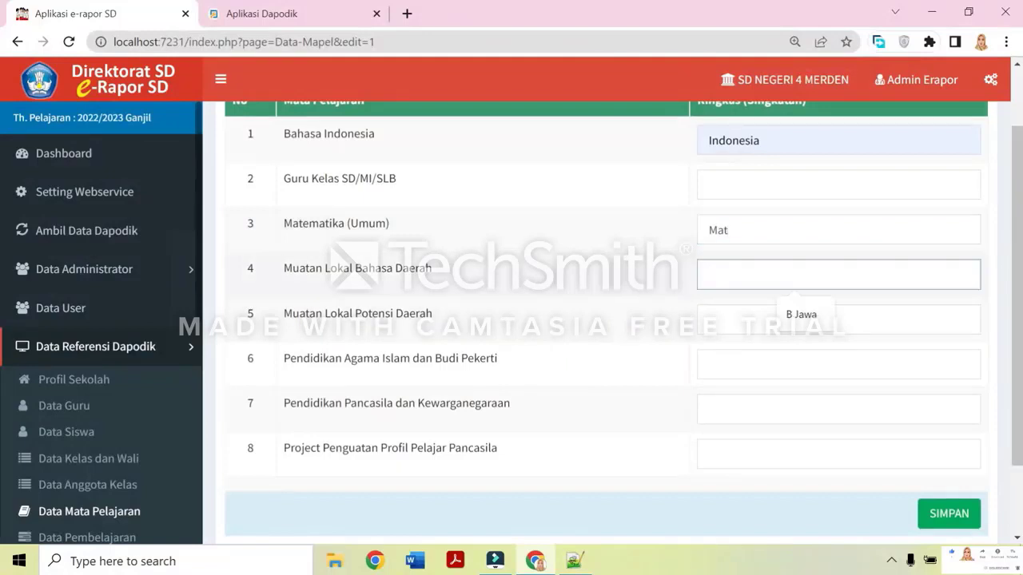
type("Jawa")
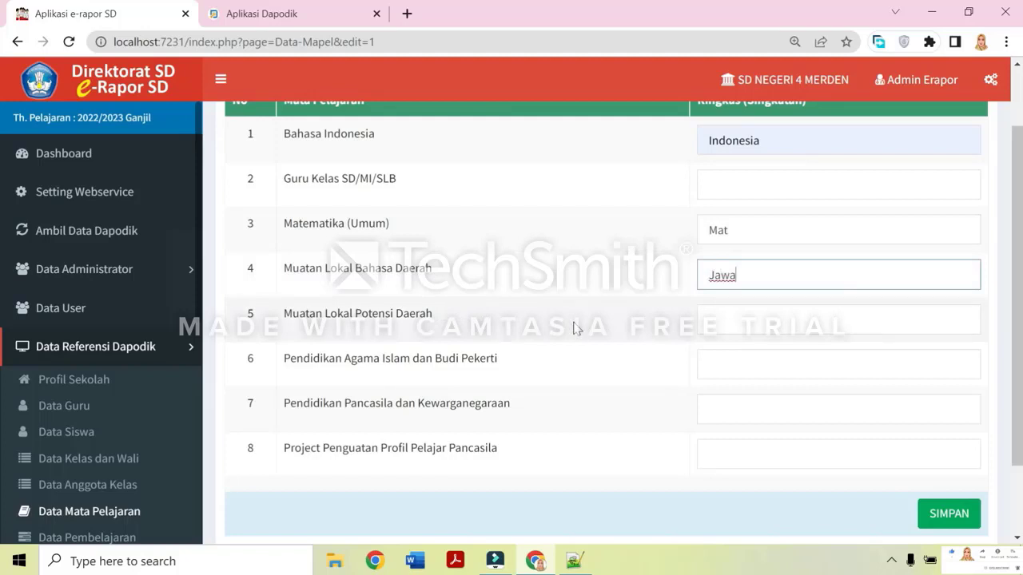
left_click(737, 320)
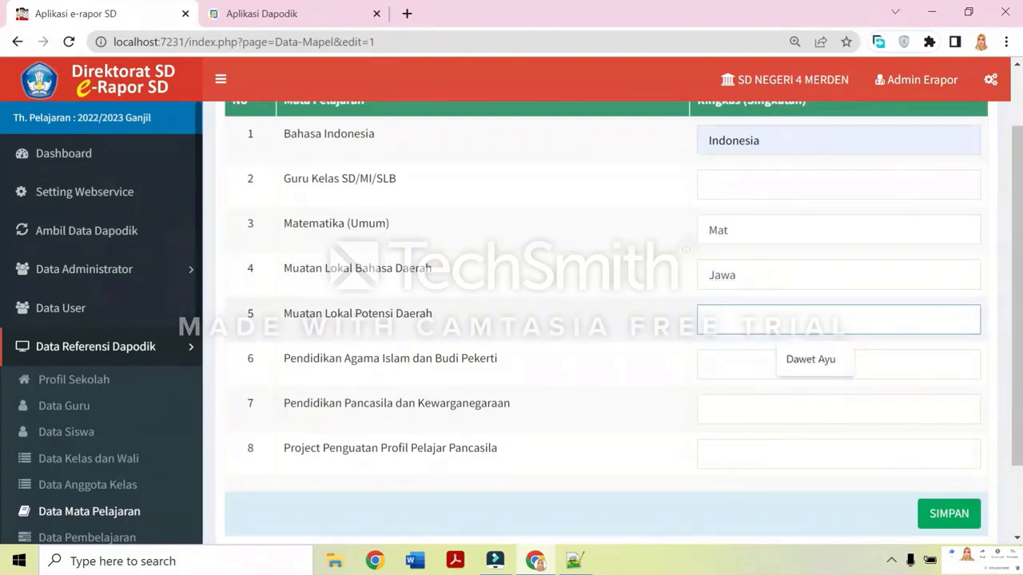
left_click(780, 353)
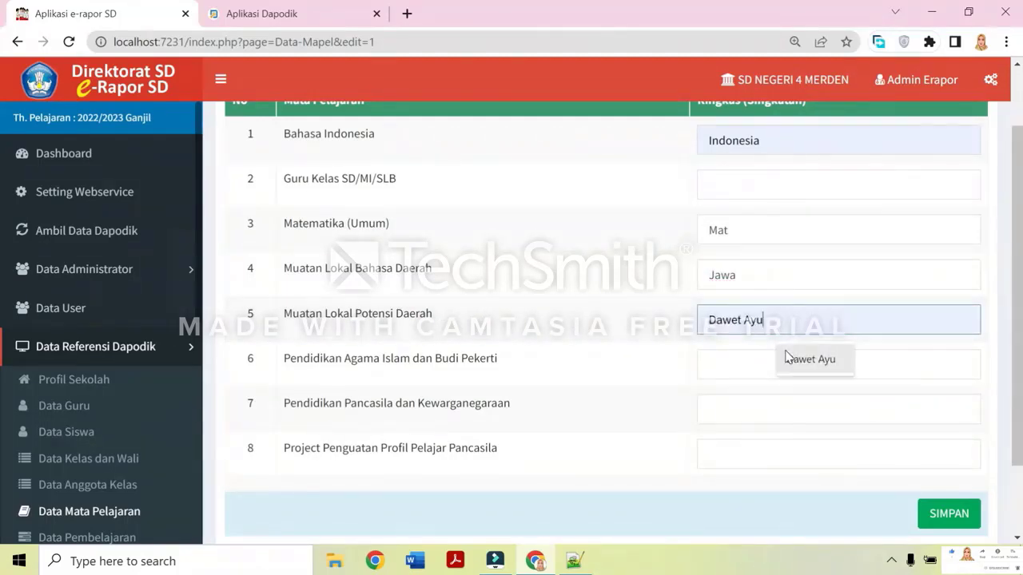
Abbreviate Pendidikan Agama Islam dan Budi Pekerti as PAI, Pendidikan Pancasila dan Kewarganegaraan as PPKn, and Project Penguatan Profil Pelajar Pancasila as P5
scroll(607, 320, "down", 2)
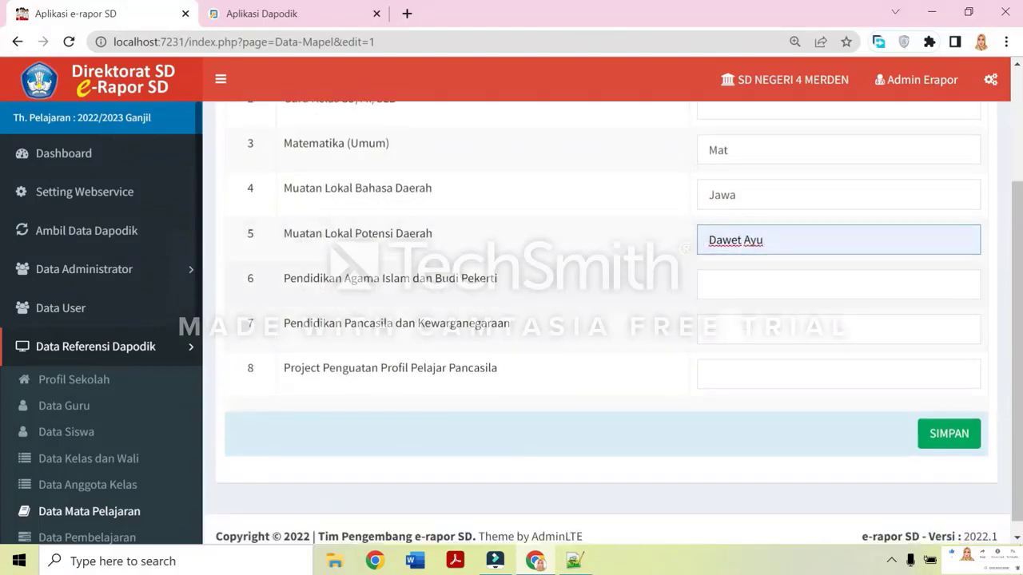
left_click(736, 285)
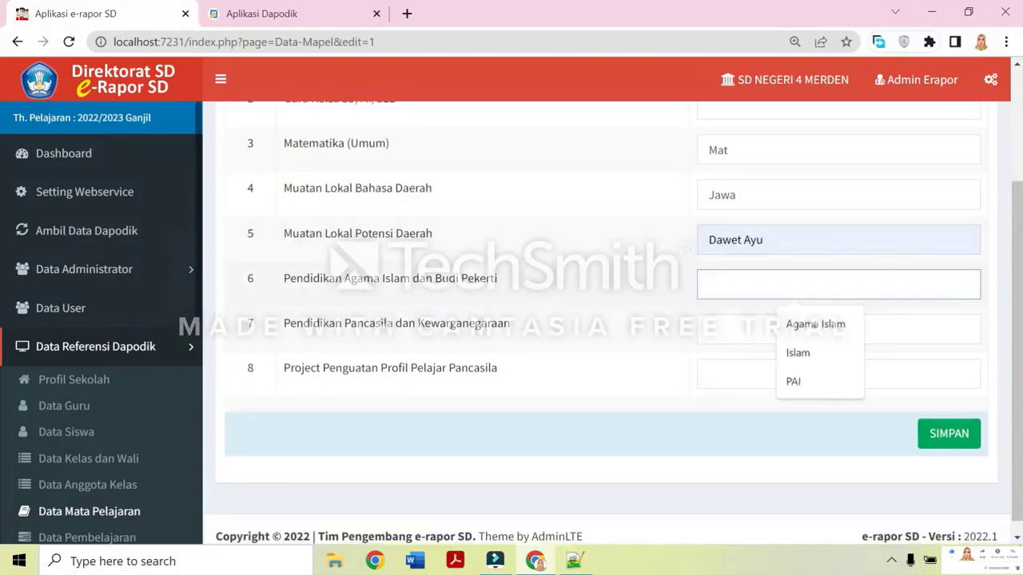
left_click(799, 382)
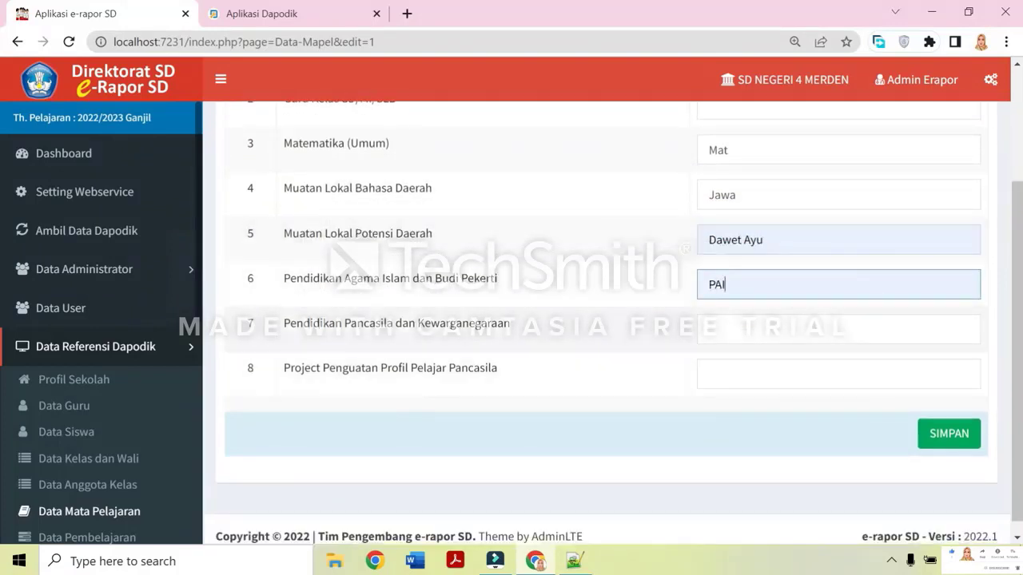
left_click(709, 329)
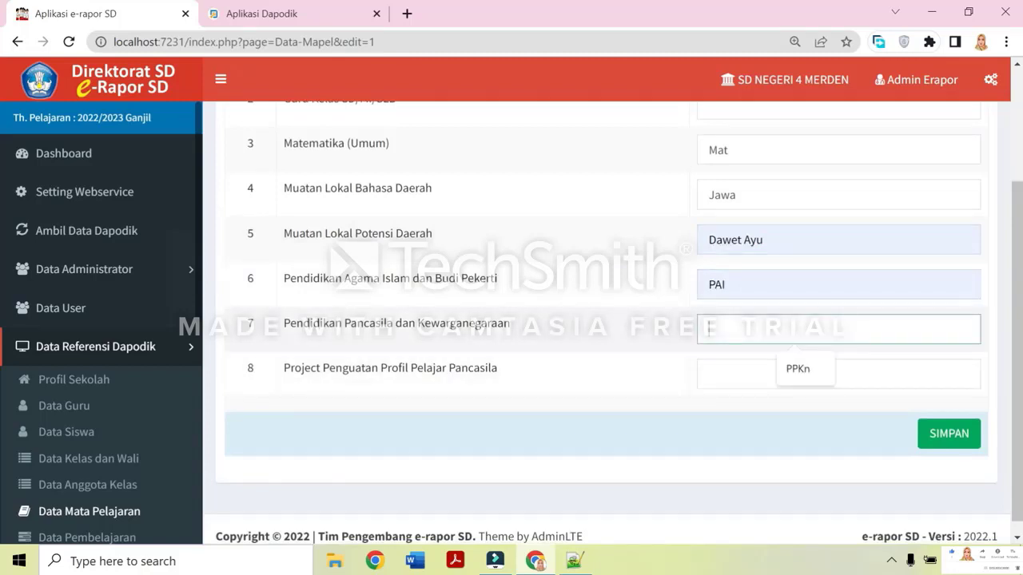
left_click(798, 371)
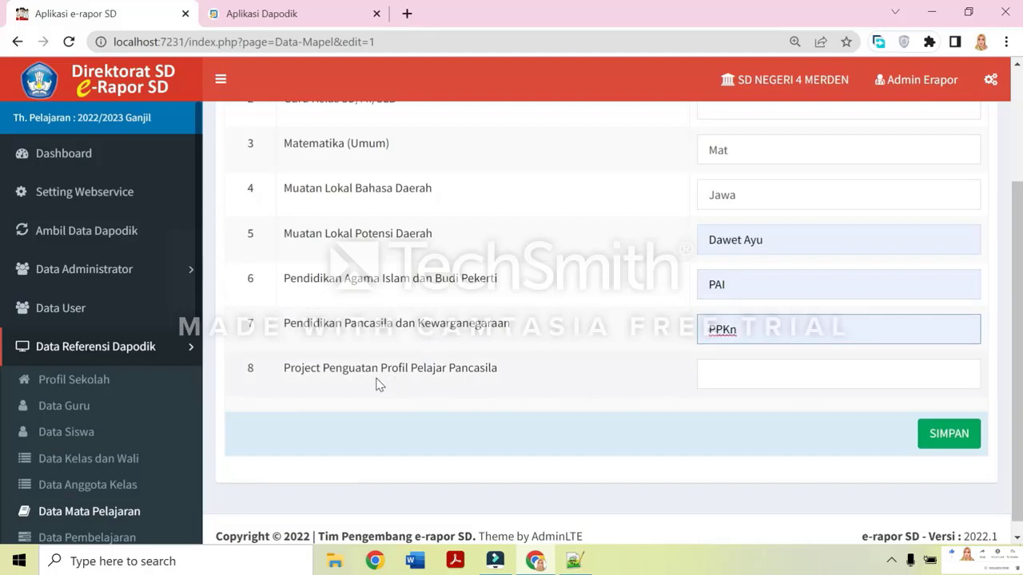
left_click(798, 374)
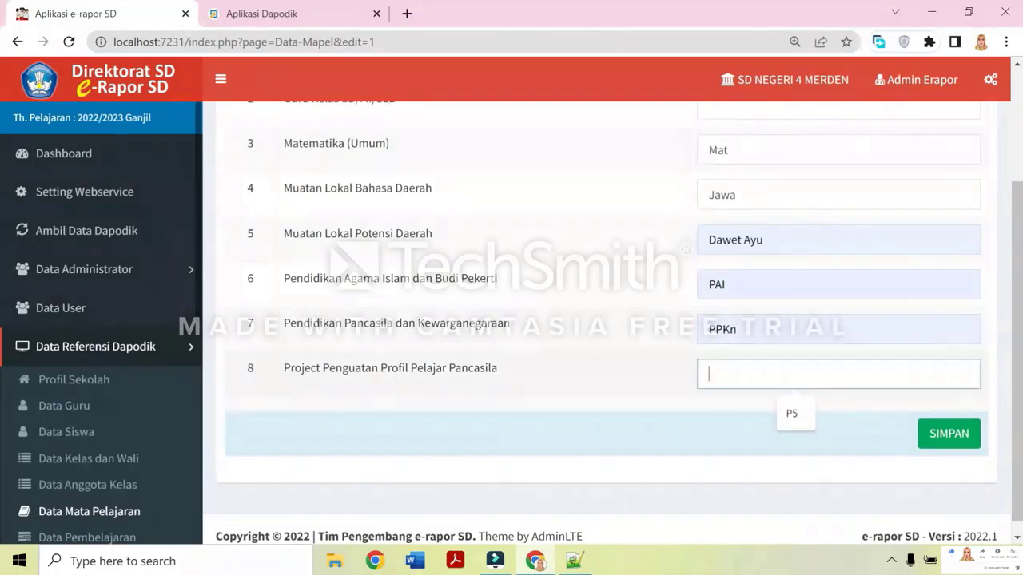
left_click(791, 413)
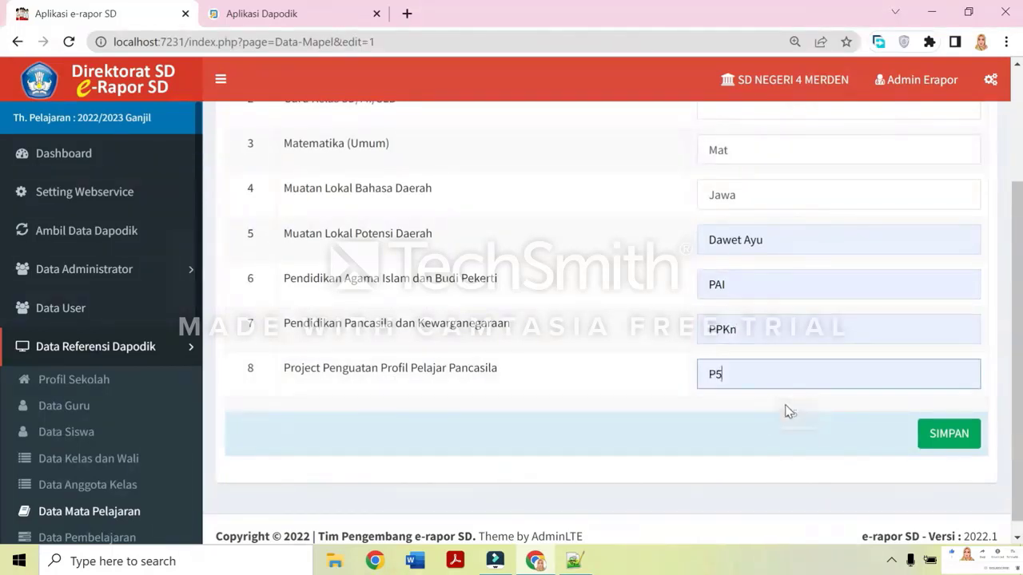
Check the entered subject abbreviations from the first row to the last and save them
scroll(788, 410, "up", 2)
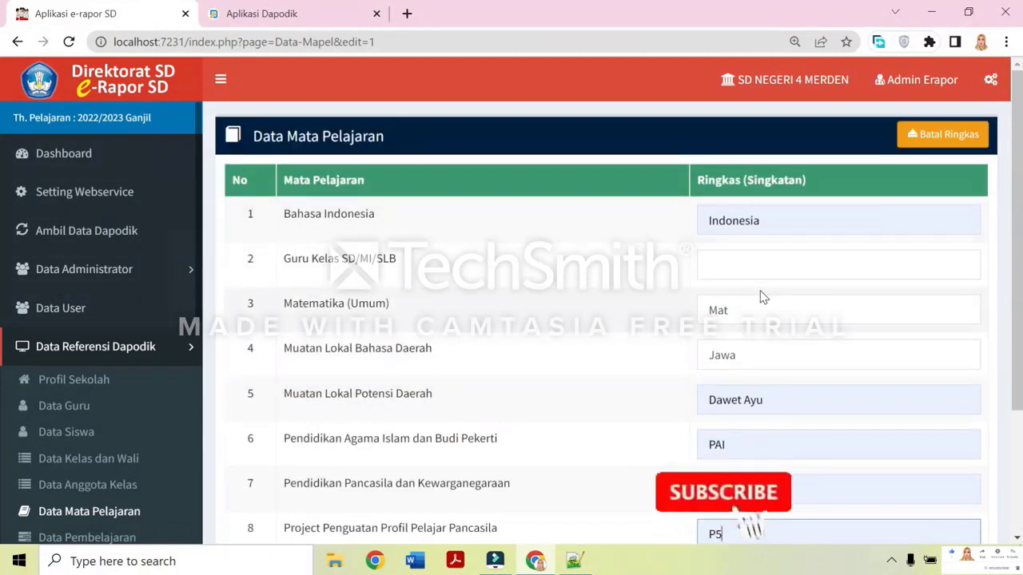
scroll(761, 297, "down", 1)
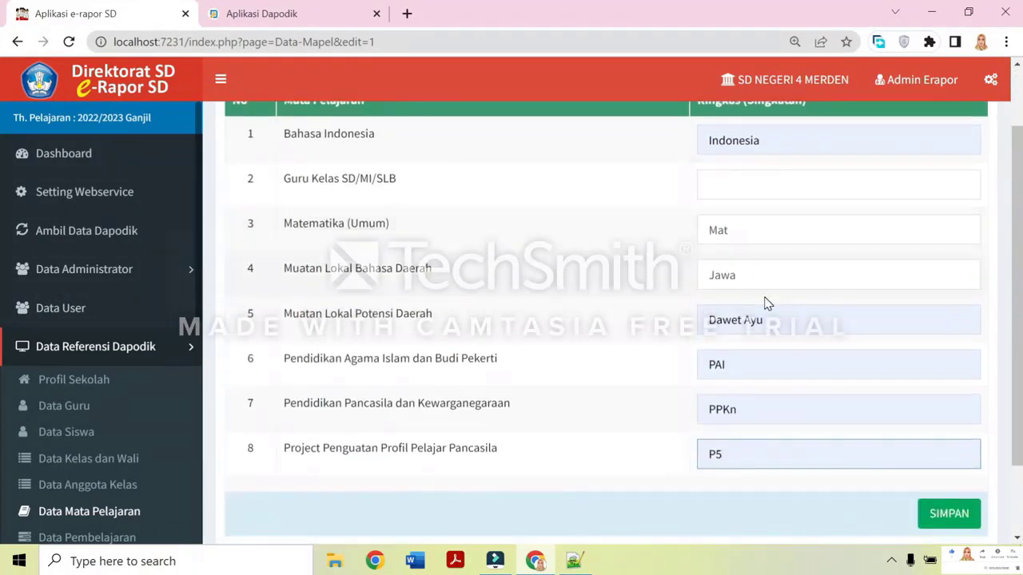
scroll(952, 434, "down", 1)
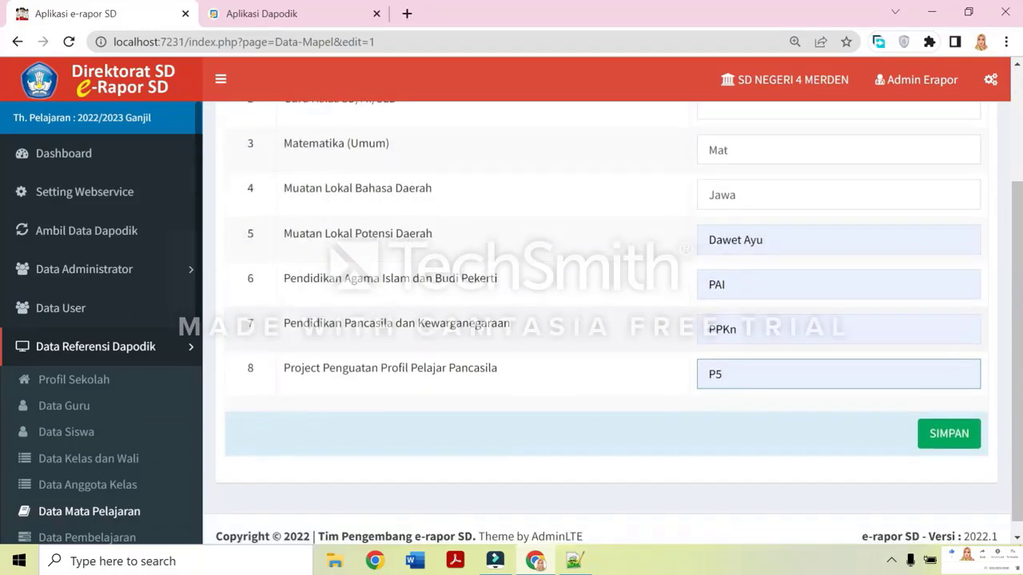
left_click(951, 434)
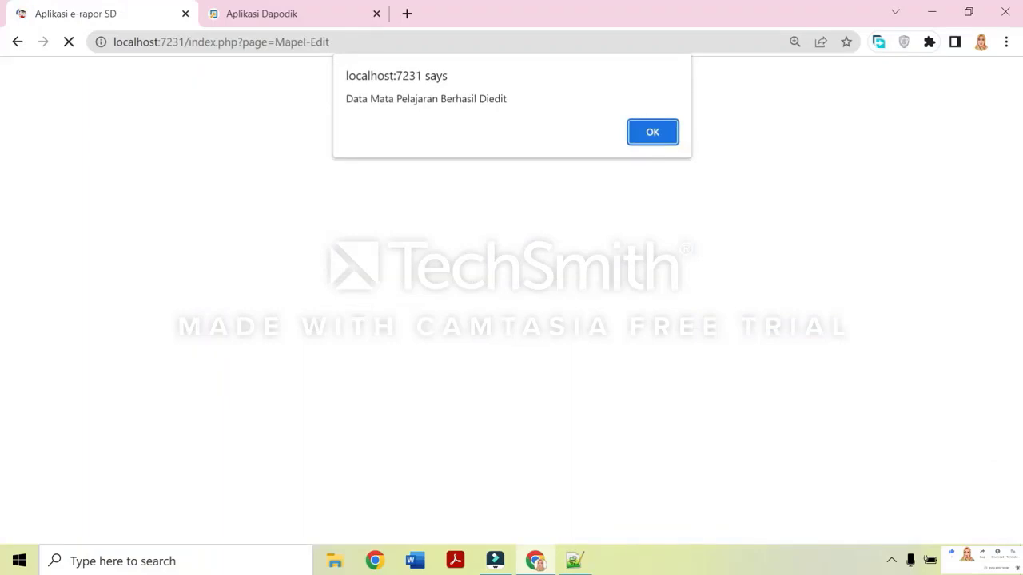
left_click(653, 132)
scroll(380, 208, "down", 2)
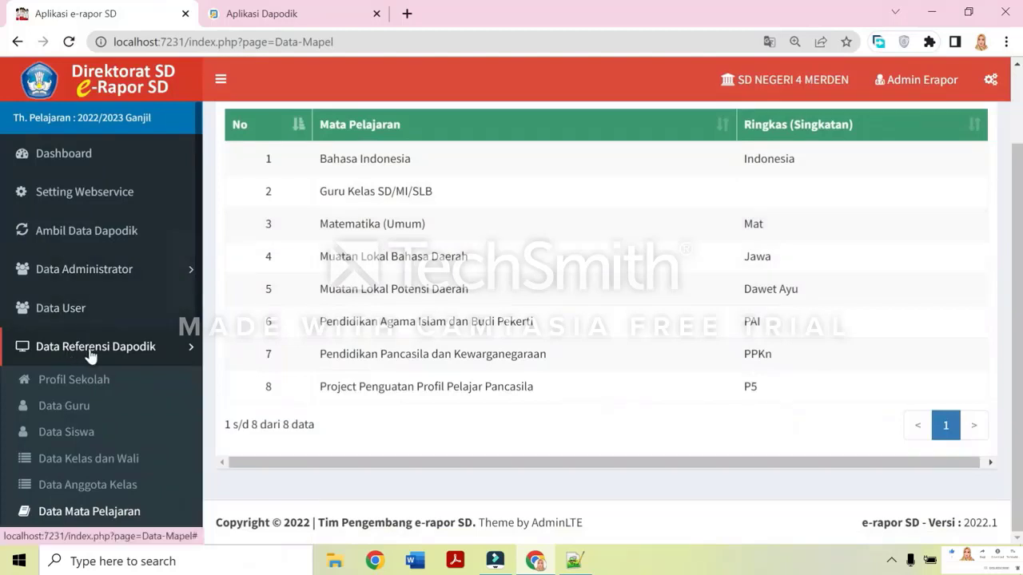
Open Data Pembelajaran among the Dapodik reference data and examine the individual subjects assigned to Kelas 4
scroll(90, 355, "down", 2)
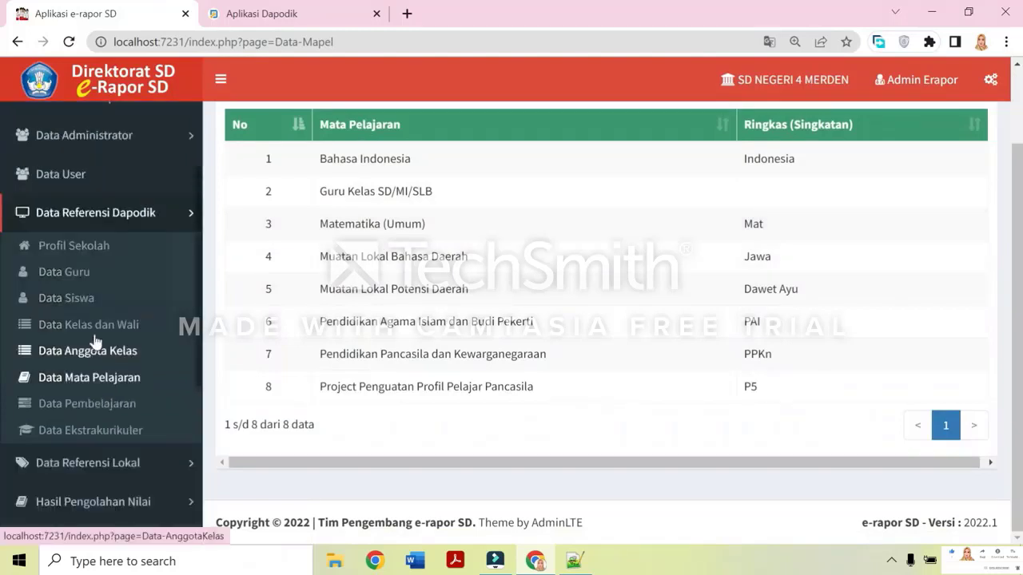
left_click(104, 403)
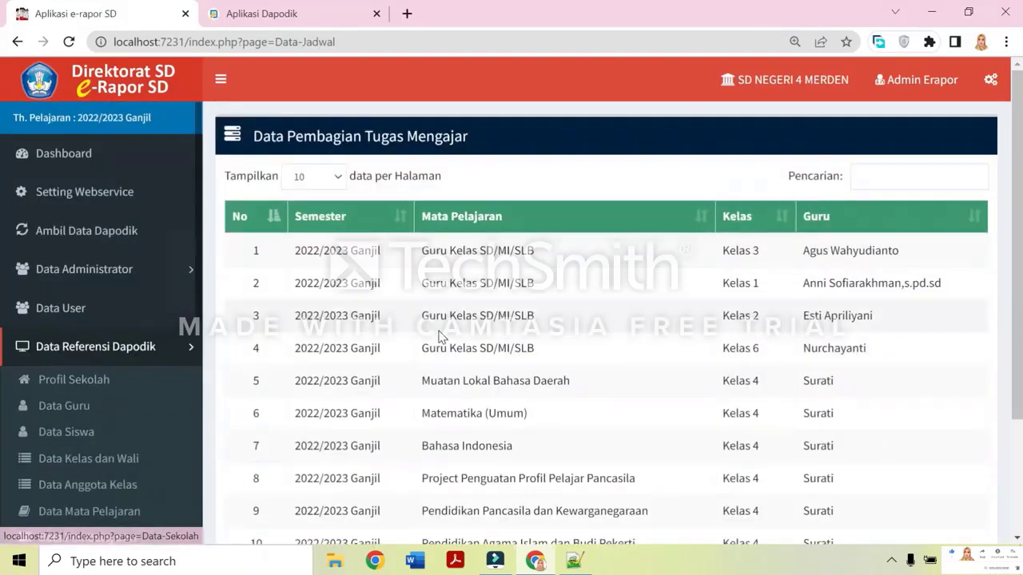
scroll(607, 320, "down", 1)
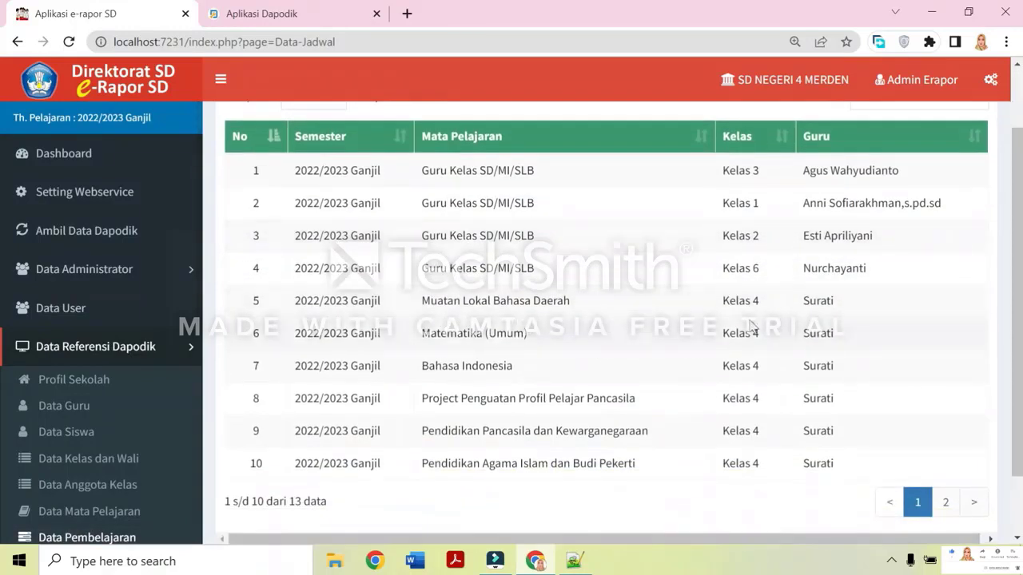
left_click_drag(728, 302, 764, 303)
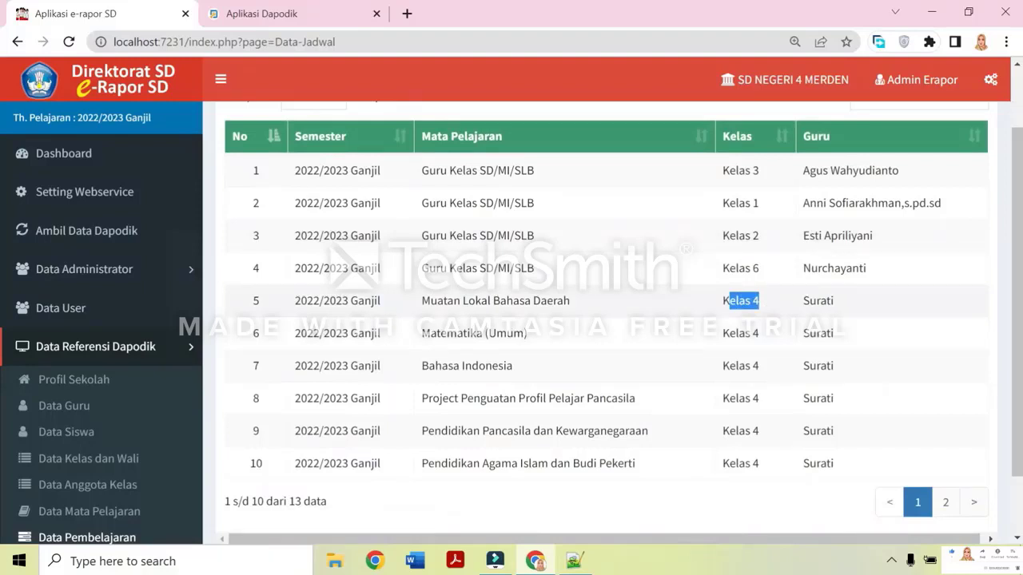
left_click_drag(417, 301, 583, 311)
left_click_drag(429, 333, 529, 334)
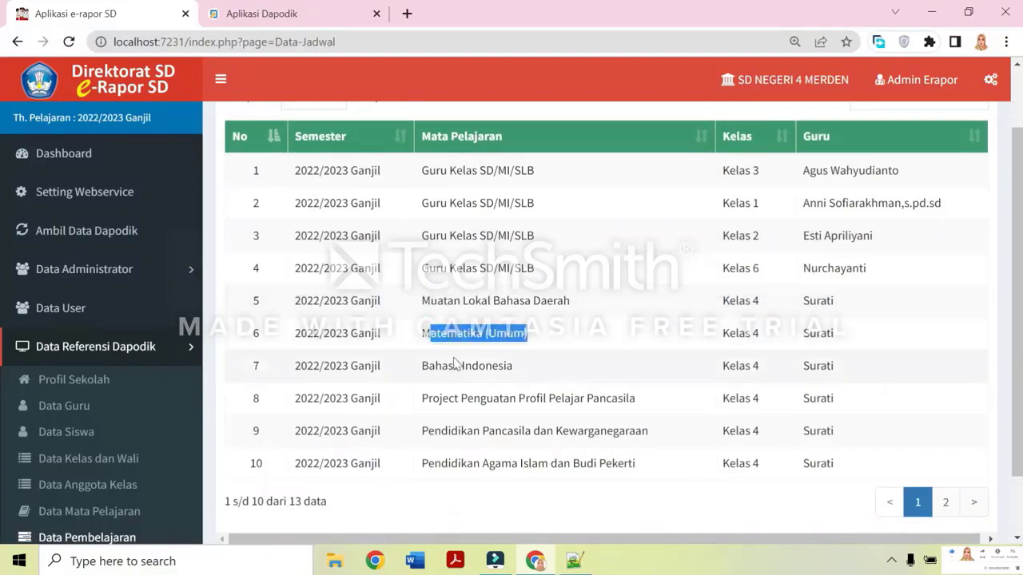
left_click_drag(441, 365, 601, 416)
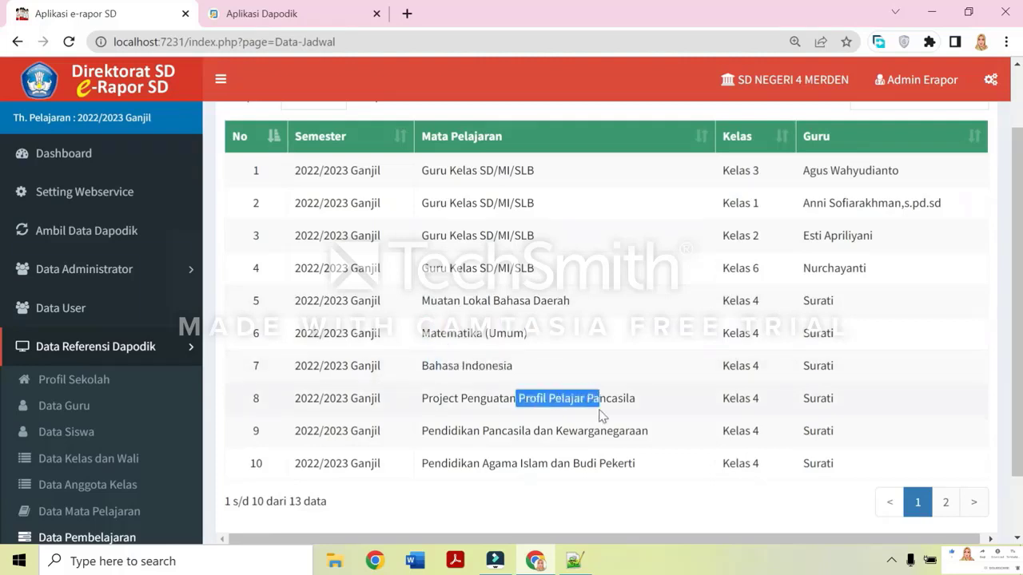
left_click_drag(523, 467, 637, 471)
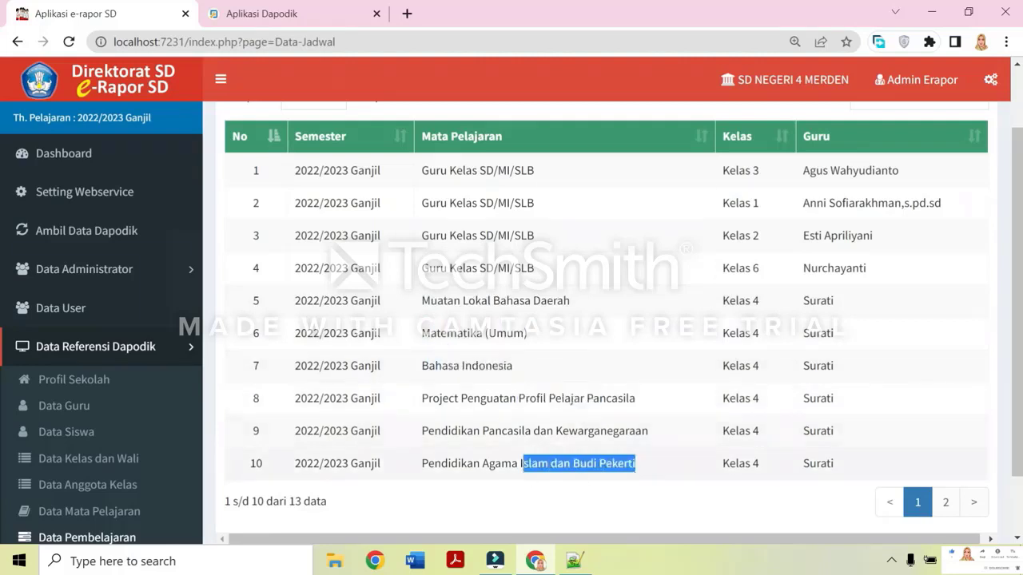
left_click_drag(457, 431, 600, 464)
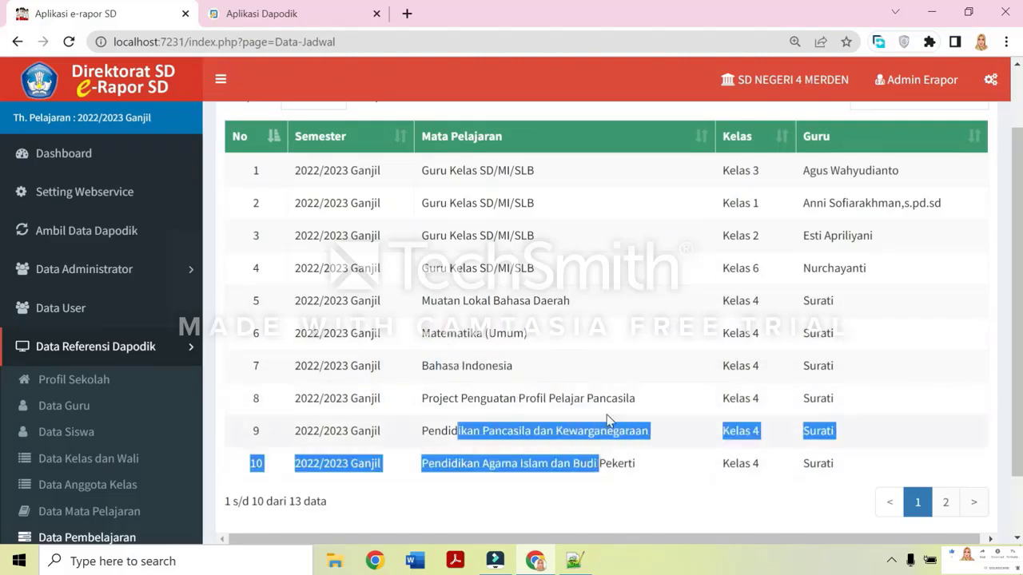
Examine the Guru Kelas SD/MI/SLB rows of the other classes in Data Pembagian Tugas Mengajar and reload Data Pembelajaran
scroll(607, 421, "up", 1)
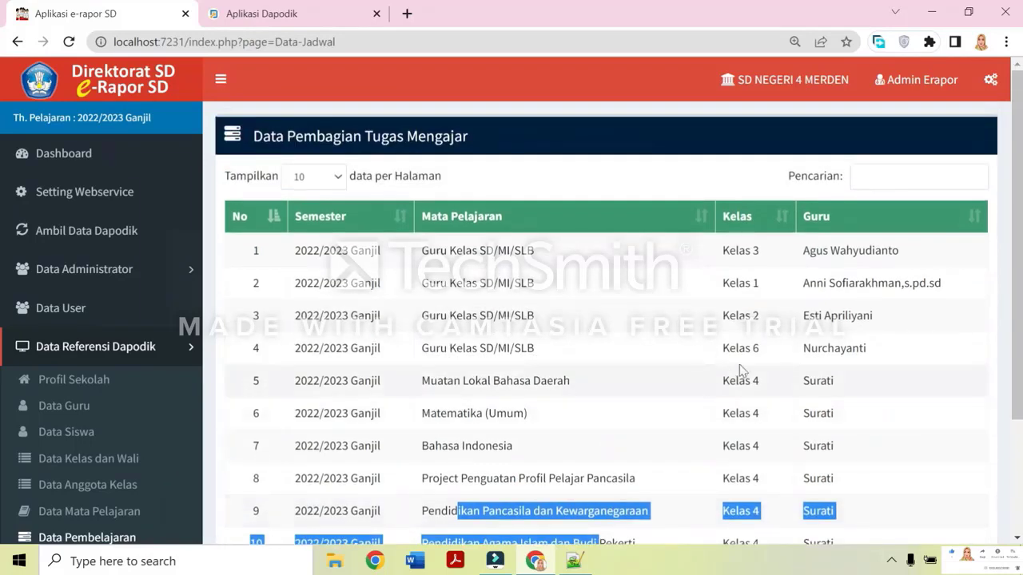
left_click_drag(761, 345, 264, 252)
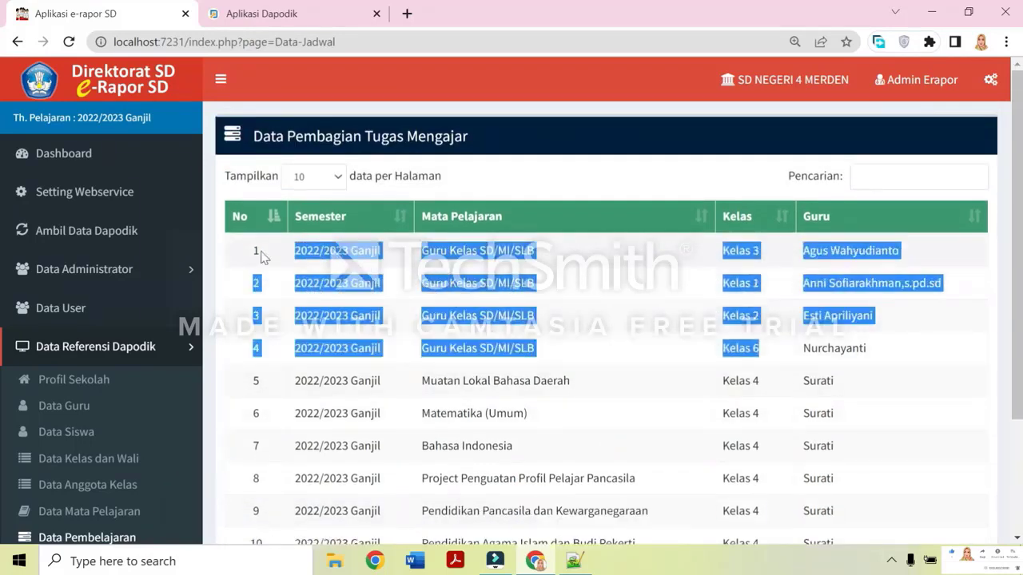
left_click(687, 340)
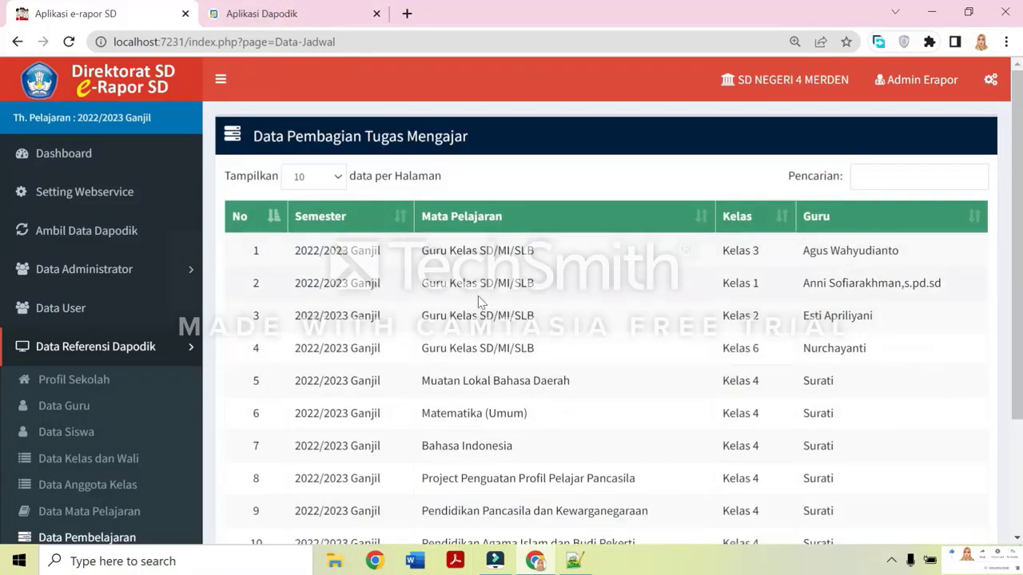
left_click_drag(276, 136, 418, 136)
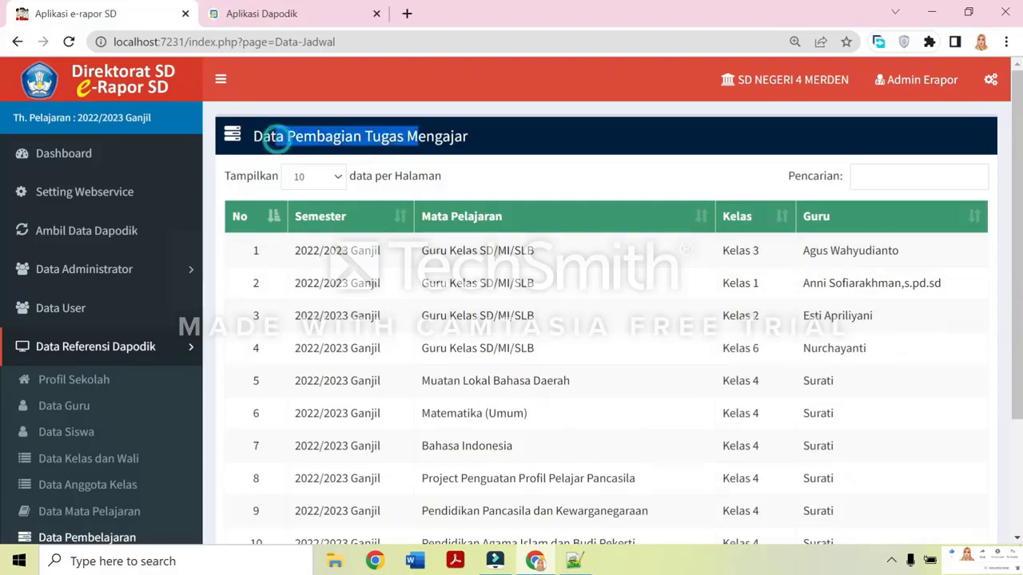
scroll(149, 313, "down", 2)
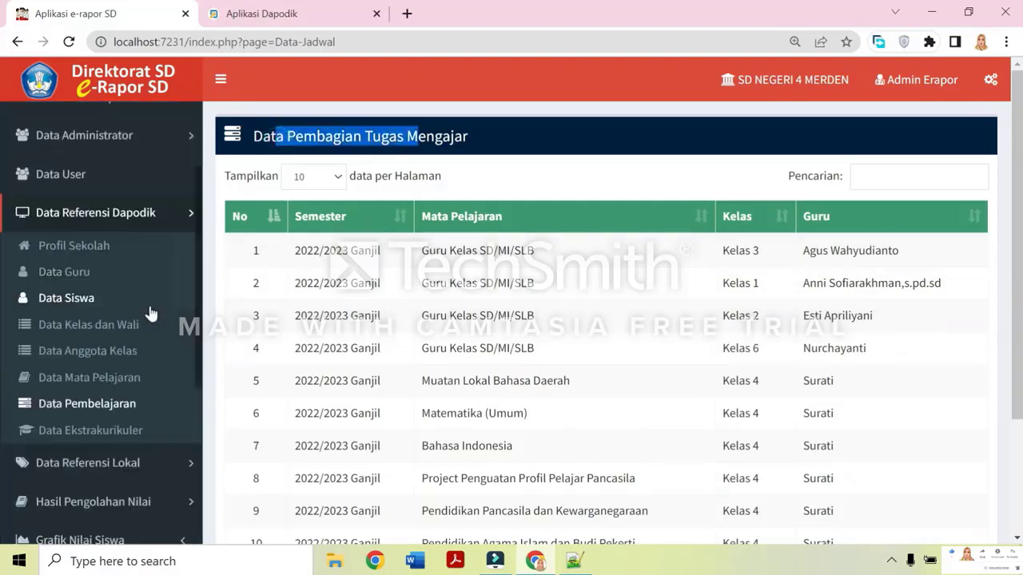
left_click(106, 412)
scroll(141, 415, "down", 3)
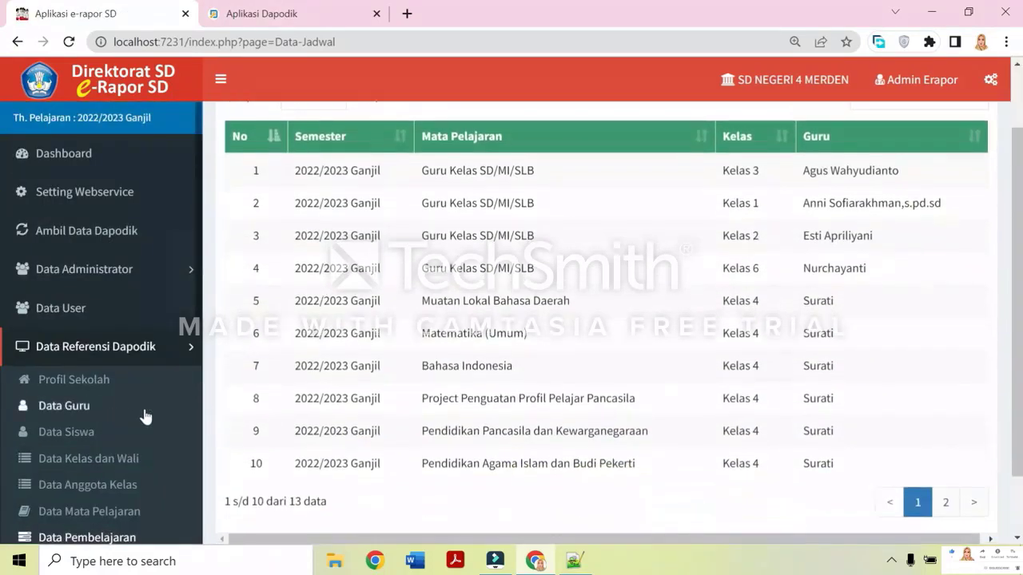
Return to Data Mata Pelajaran and review the subjects from Guru Kelas SD/MI/SLB through Project Penguatan Profil Pelajar Pancasila
left_click(116, 377)
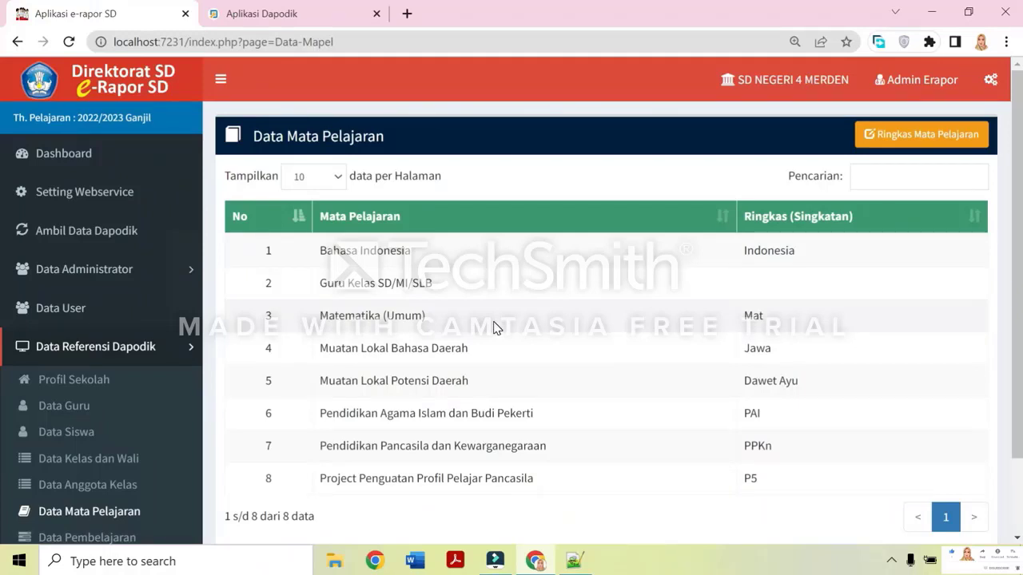
left_click_drag(313, 285, 581, 477)
left_click(569, 473)
left_click_drag(347, 285, 562, 468)
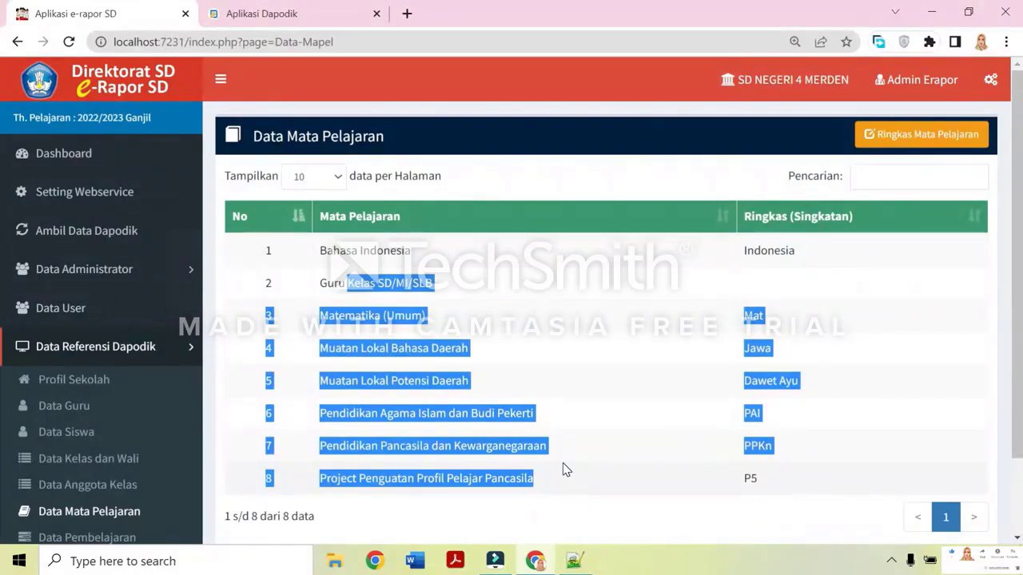
Open Data Ekstrakurikuler among the Dapodik reference data and check its table for extracurricular entries
scroll(121, 427, "down", 2)
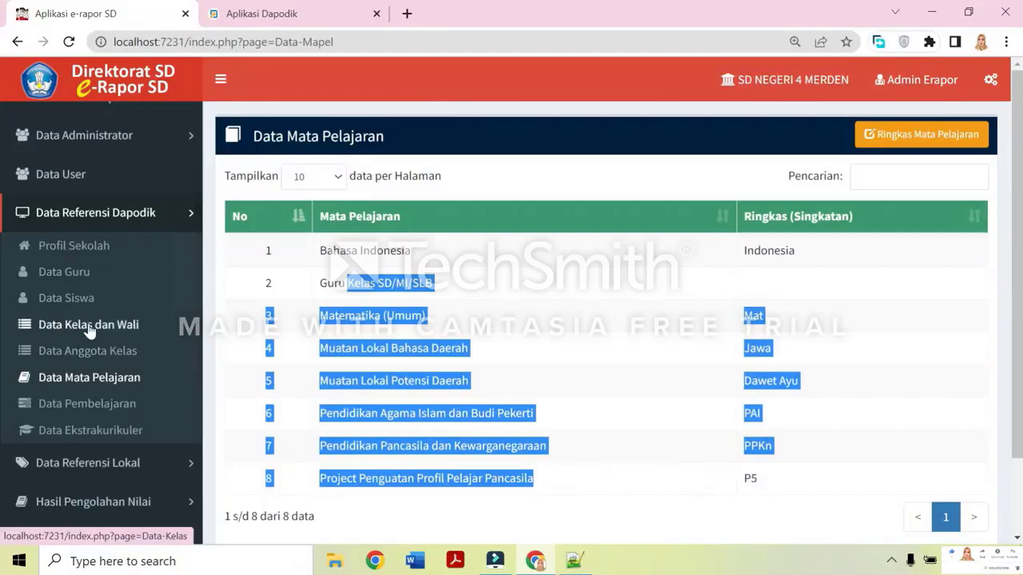
left_click(32, 429)
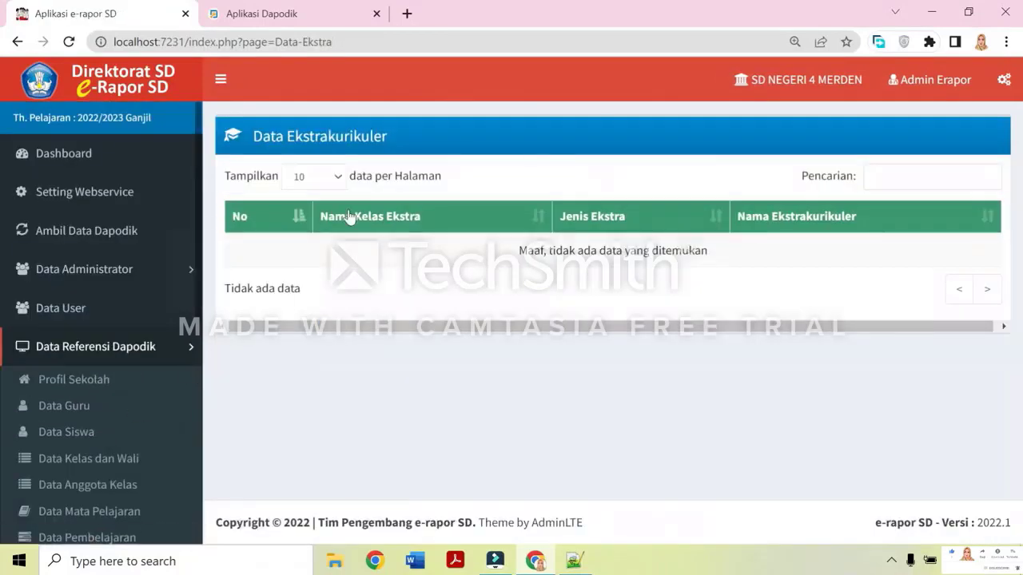
left_click_drag(290, 251, 735, 263)
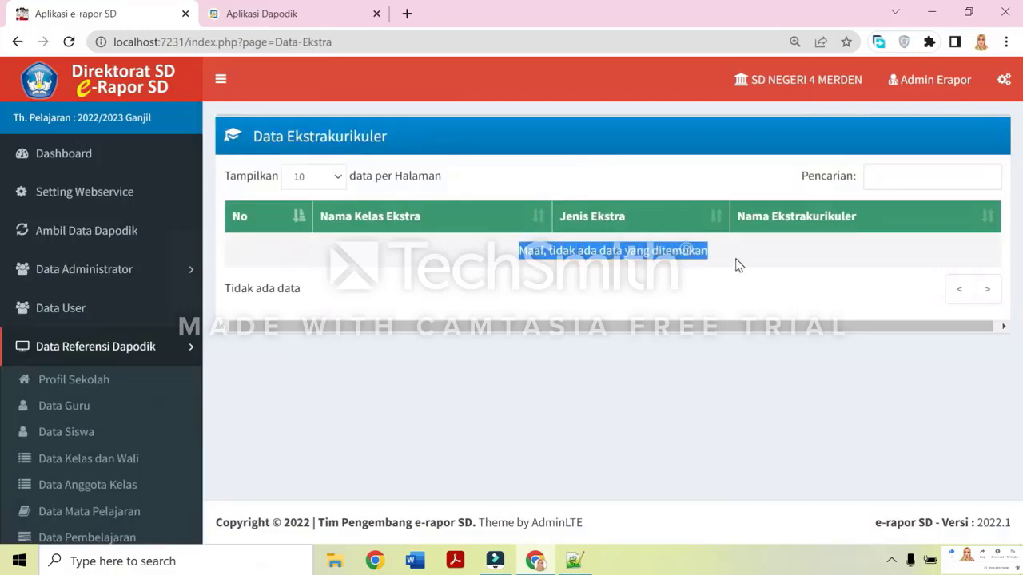